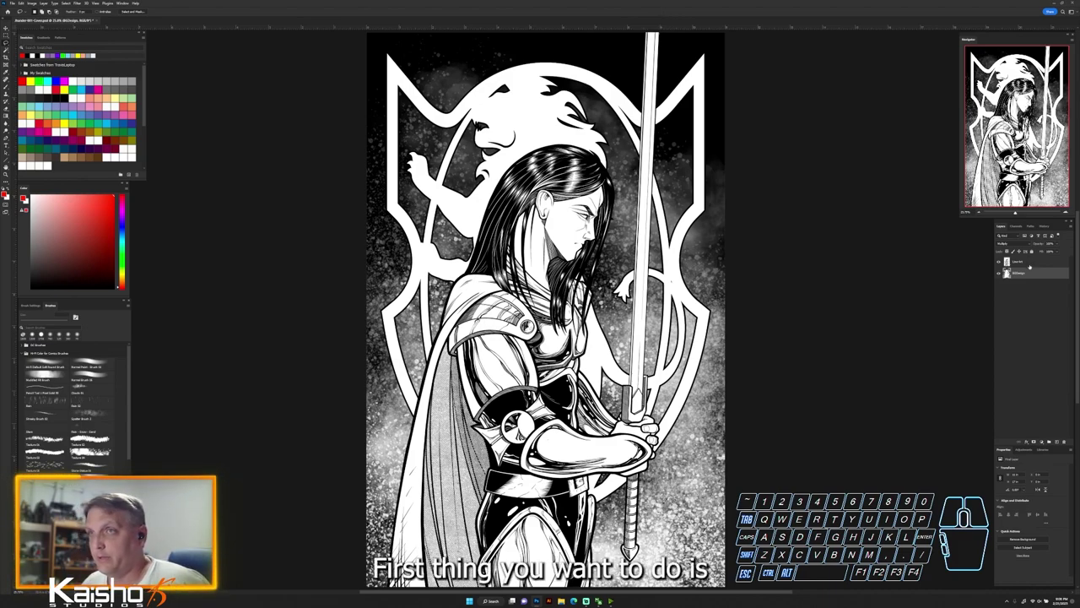
Create a new layer beneath the line art and background design layers and fill it with red
left_click_drag(1006, 266, 622, 314)
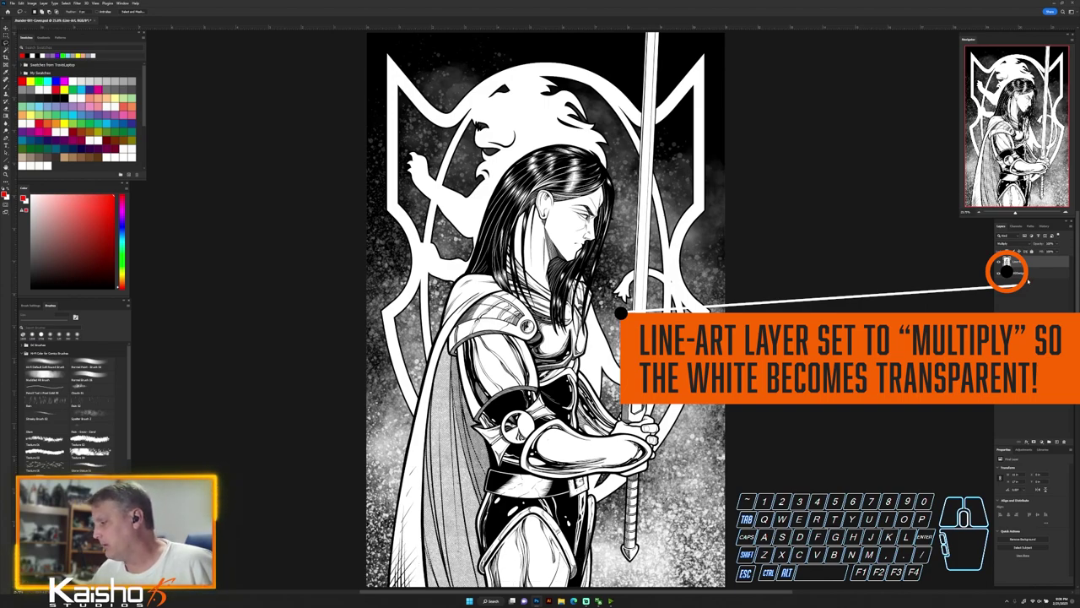
left_click(1028, 275)
left_click(1056, 441)
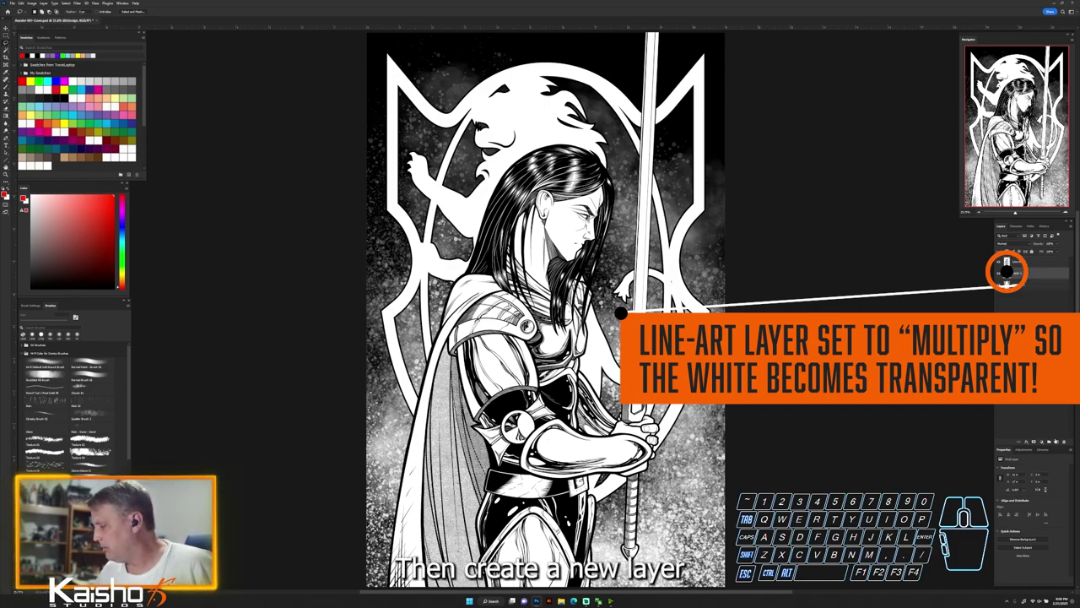
left_click_drag(1037, 276, 1038, 288)
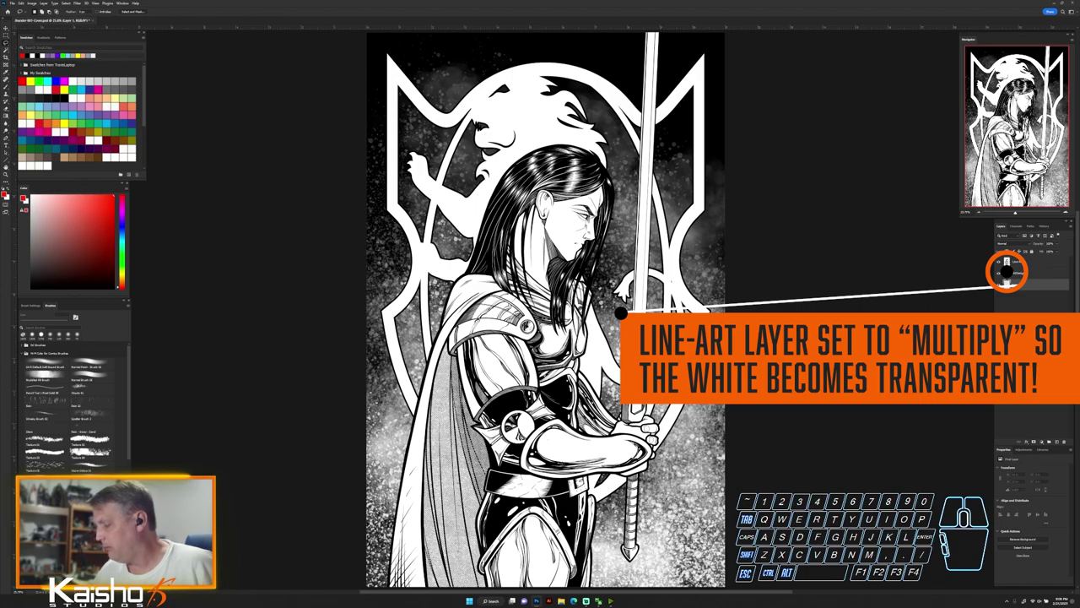
key("alt+BackSpace")
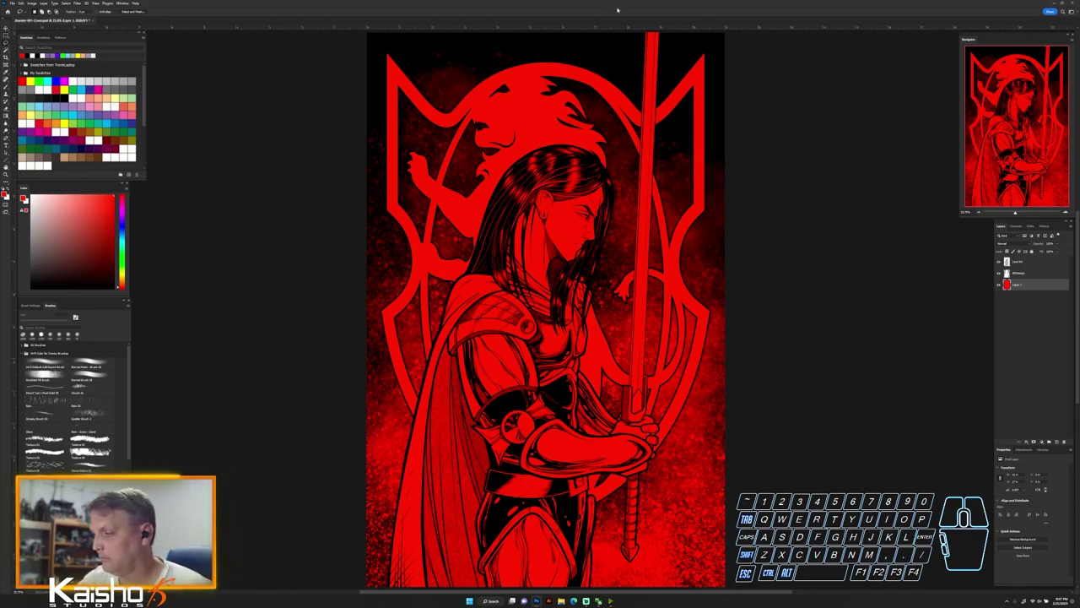
Start a Polygonal Lasso outline under the emblem's black line, from the cape up the lower left edge to the left corner
left_click_drag(425, 378, 441, 390)
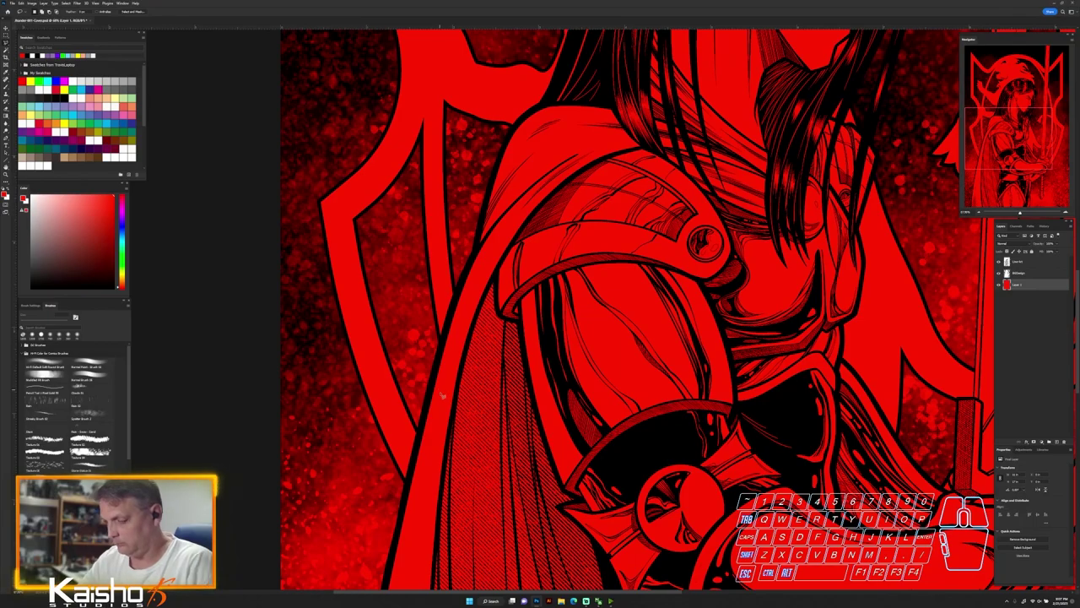
left_click_drag(418, 495, 426, 509)
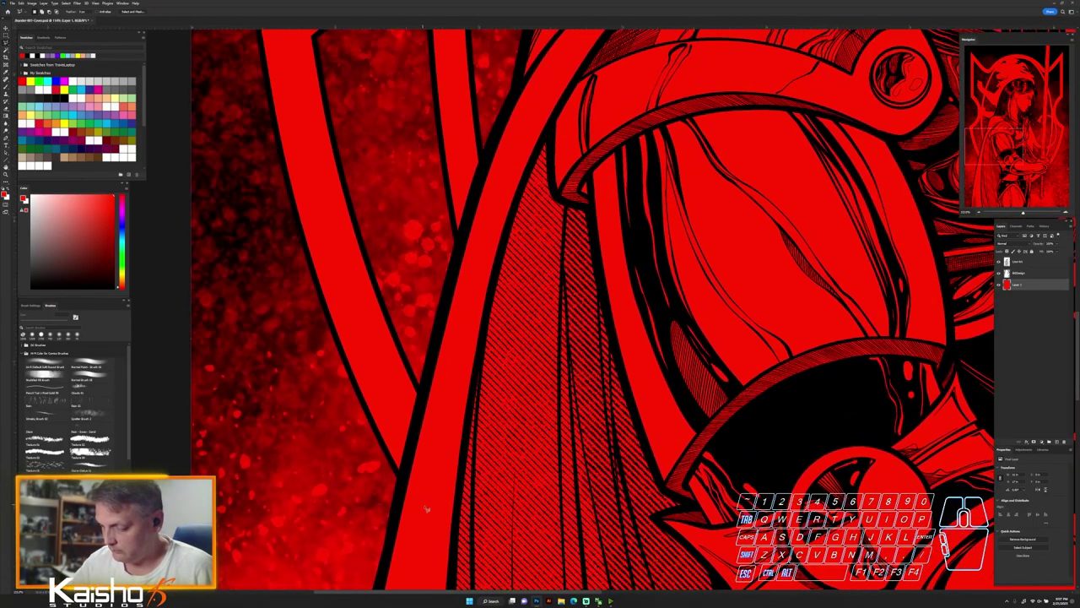
left_click_drag(387, 453, 295, 202)
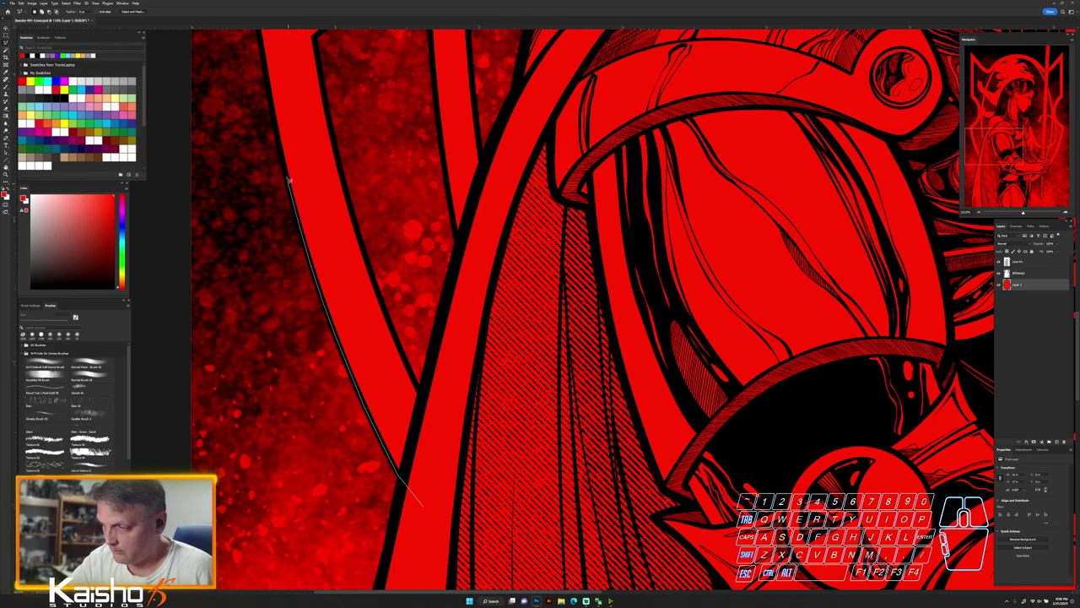
mouse_move(281, 151)
left_mouse_down()
mouse_move(275, 113)
mouse_move(349, 506)
left_mouse_up()
key("space")
left_click(330, 400)
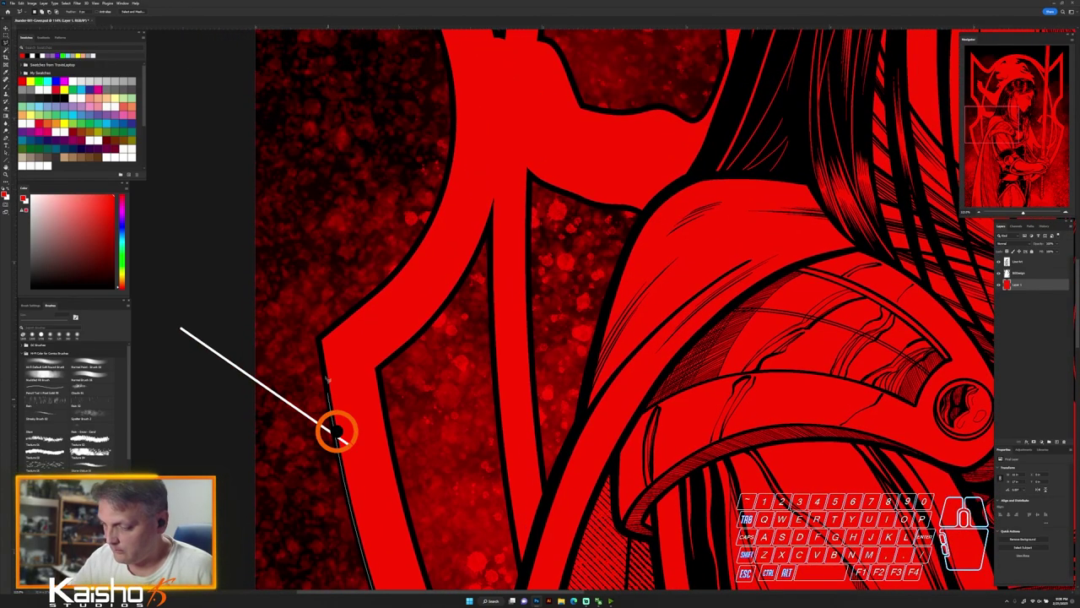
left_click(321, 339)
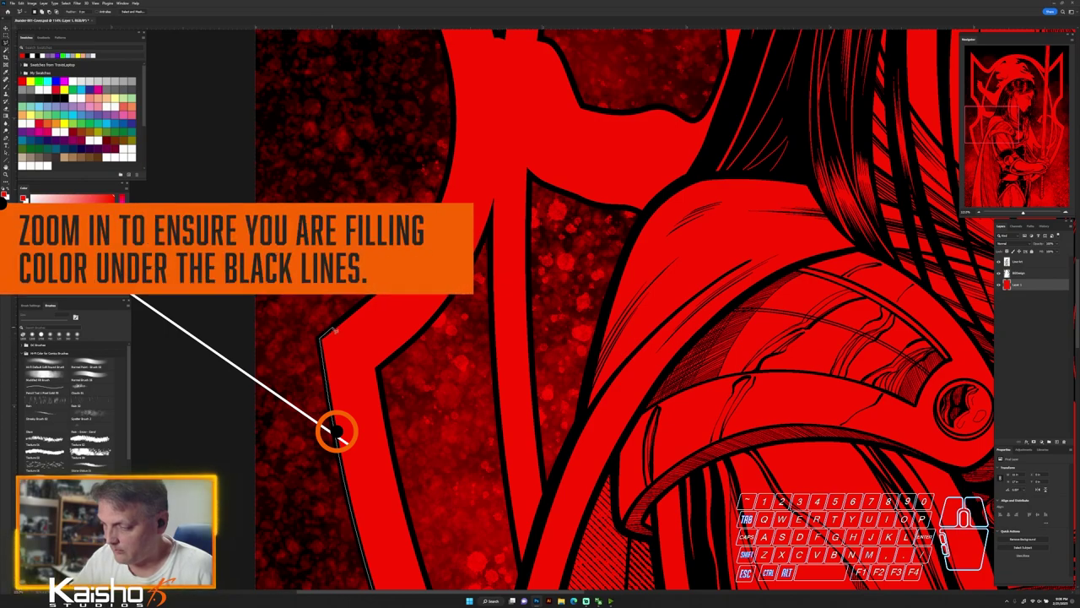
Continue the lasso outline from the emblem's left corner along the inward curve and straight side to its upper left tip
left_click_drag(348, 315, 371, 297)
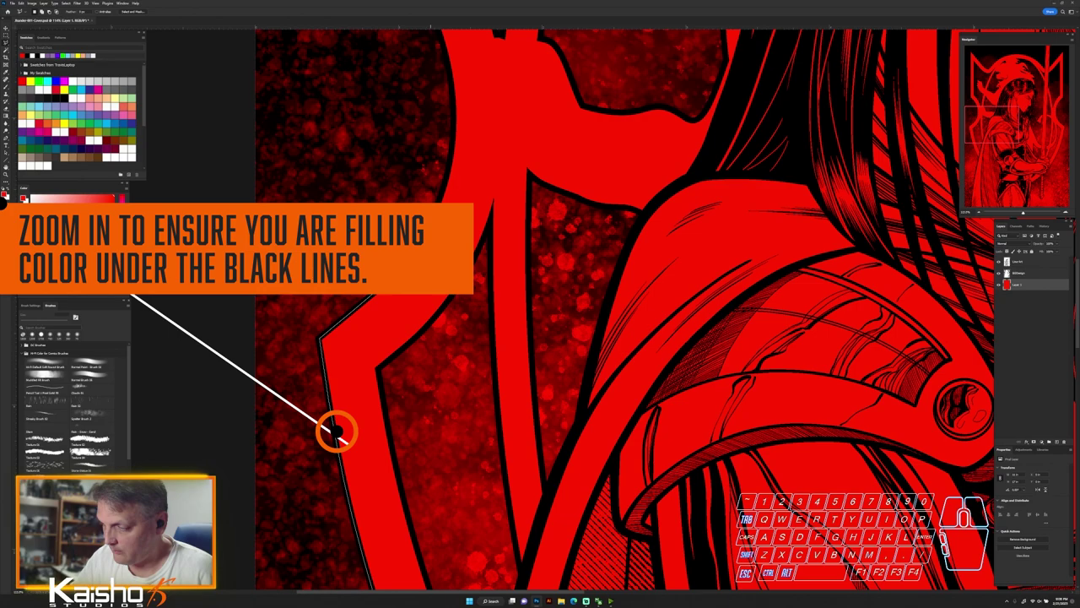
mouse_move(447, 187)
left_mouse_down()
mouse_move(456, 97)
mouse_move(436, 309)
mouse_move(409, 383)
mouse_move(369, 266)
left_mouse_up()
key("space")
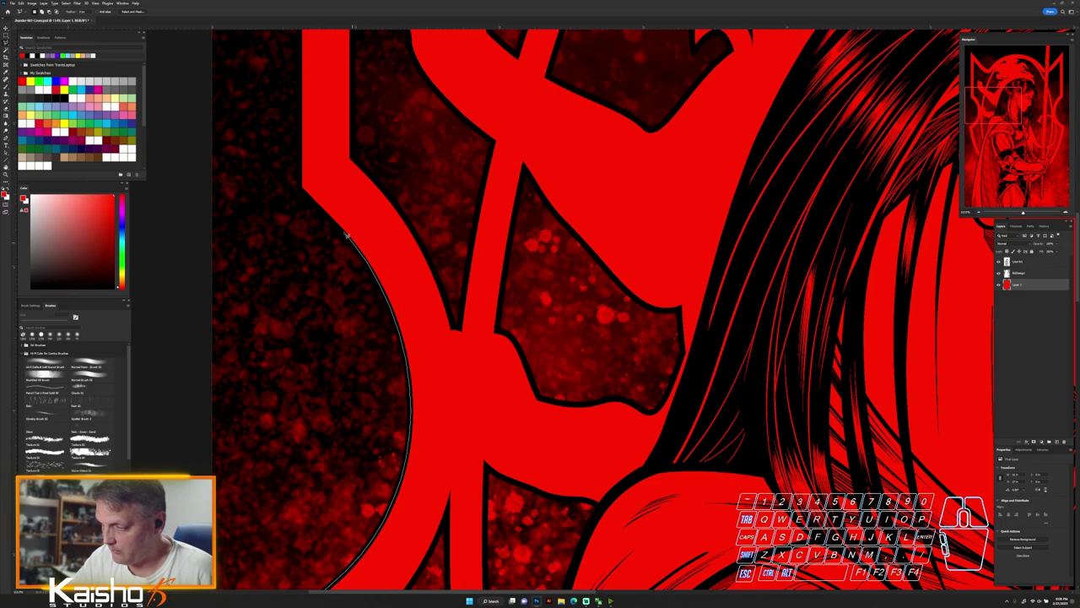
left_click(302, 187)
left_click_drag(304, 187, 365, 495)
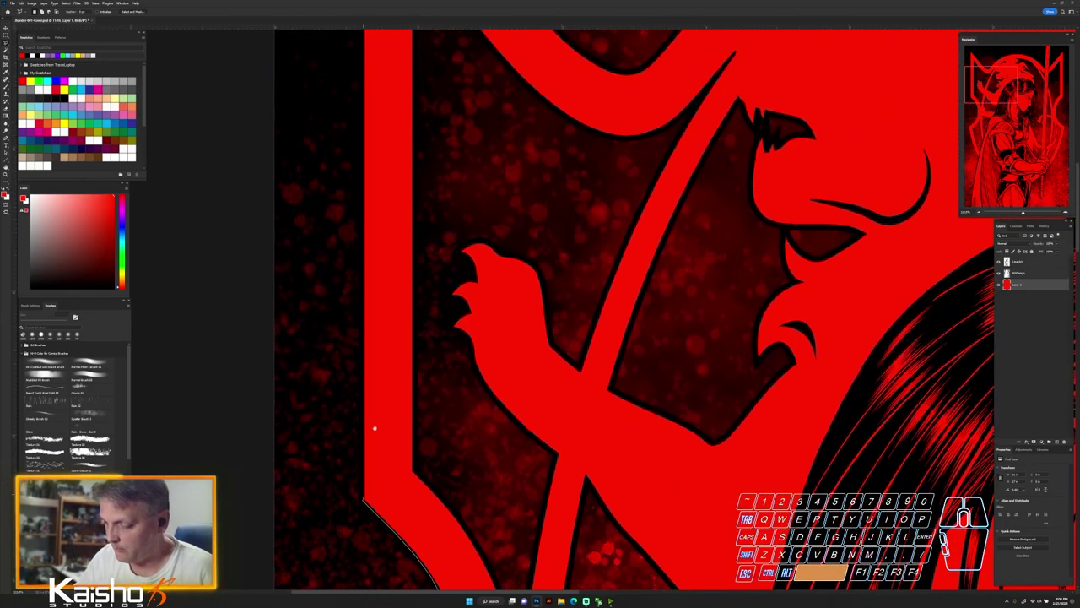
left_click_drag(374, 427, 379, 526)
left_click_drag(379, 119, 375, 412)
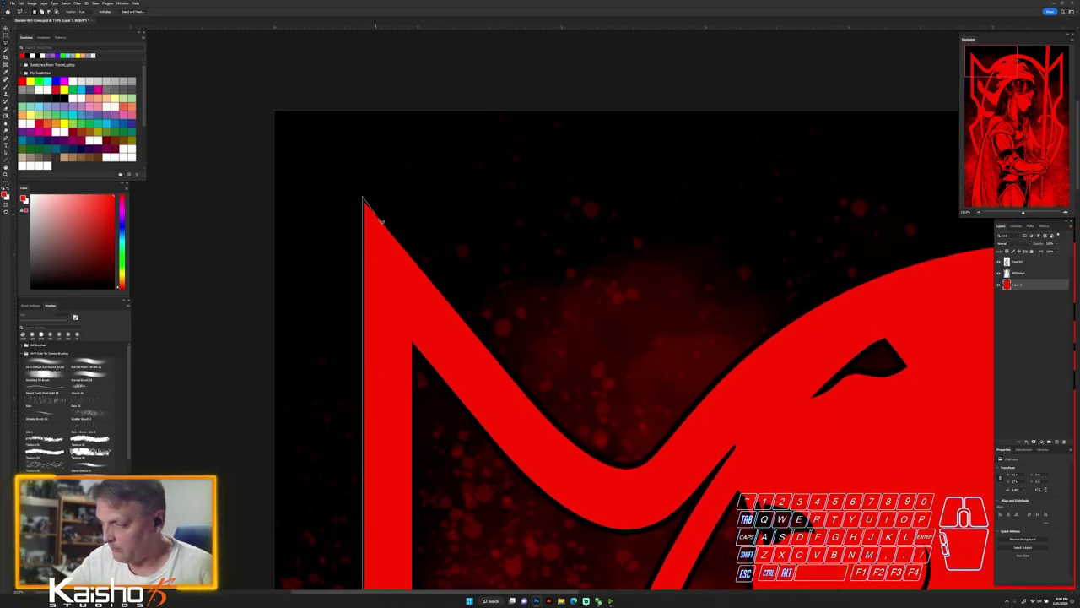
Trace the emblem's outer edge from the upper left tip through the dip and up to the top of the arch
left_click(390, 227, "shift")
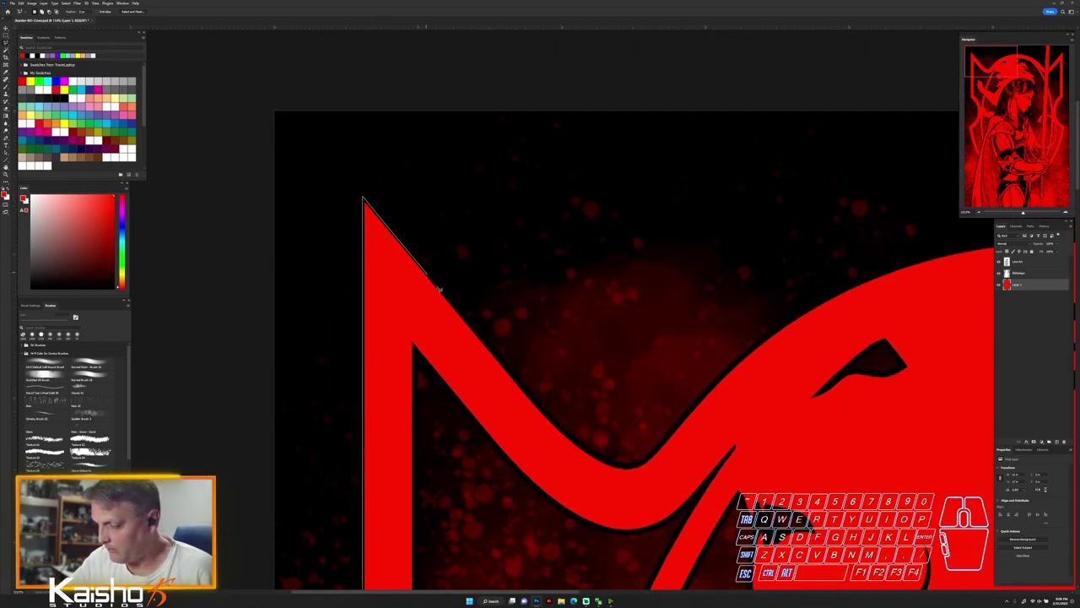
left_click(464, 319)
left_click_drag(477, 335, 582, 447)
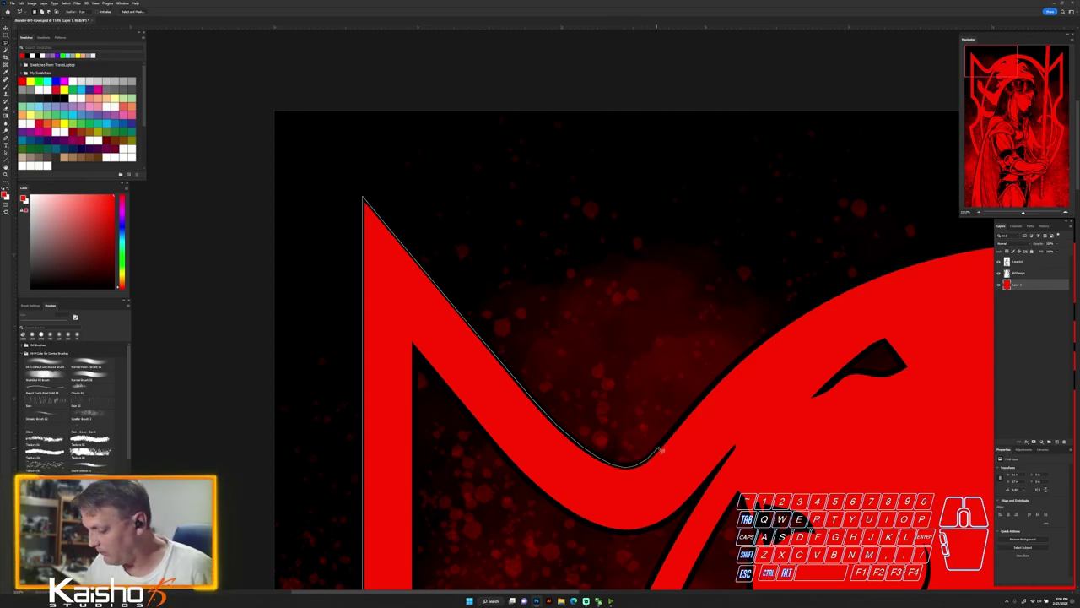
left_click_drag(681, 428, 745, 362)
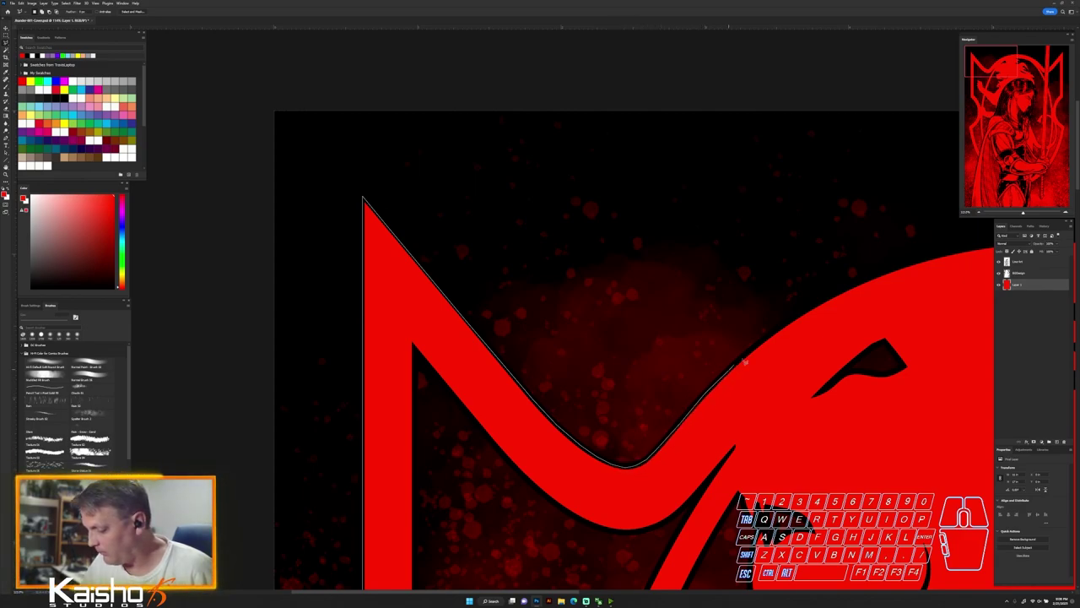
mouse_move(827, 301)
left_mouse_down()
mouse_move(458, 370)
mouse_move(525, 329)
mouse_move(631, 296)
mouse_move(742, 275)
mouse_move(870, 279)
mouse_move(693, 279)
mouse_move(372, 252)
left_mouse_up()
left_click(458, 365, "ctrl")
key("space")
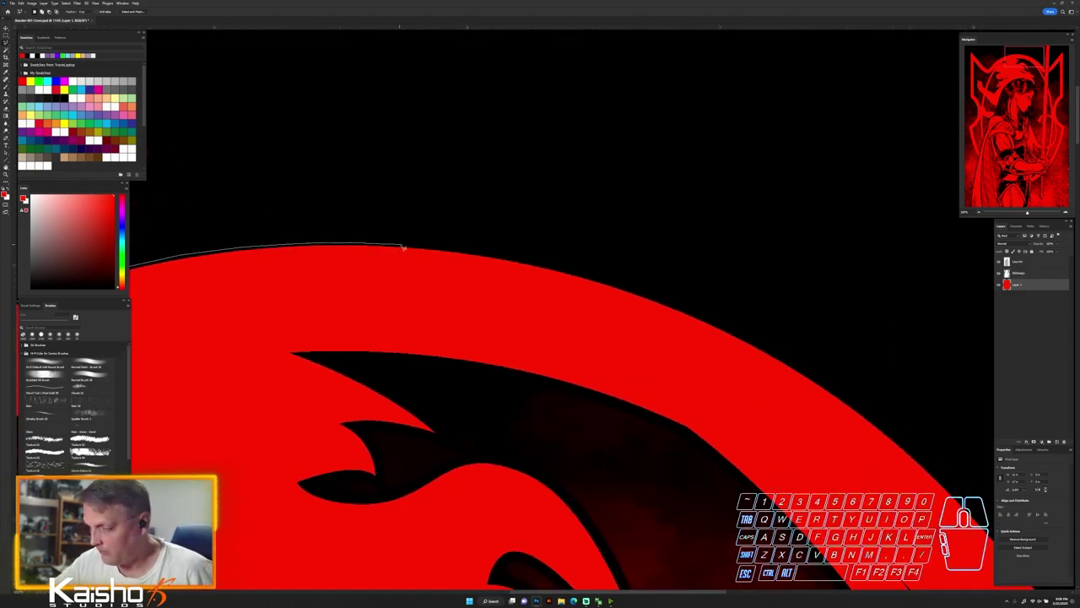
Extend the lasso outline along the outer edge of the emblem's arch down toward the sword blade
mouse_move(502, 259)
left_mouse_down()
mouse_move(601, 278)
mouse_move(702, 318)
mouse_move(830, 388)
mouse_move(876, 427)
left_mouse_up()
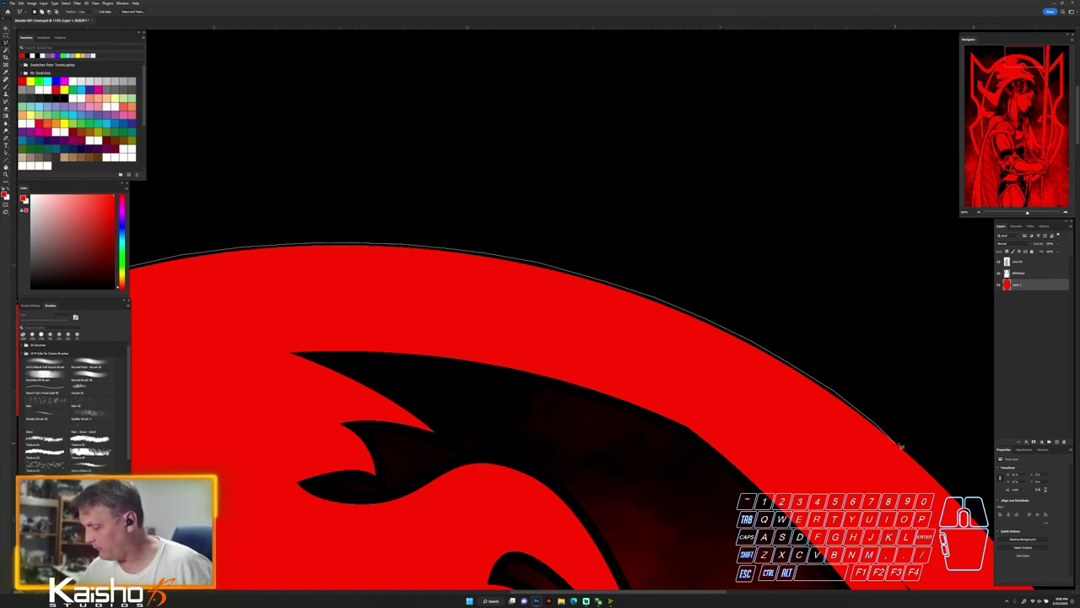
left_click_drag(902, 448, 537, 95)
mouse_move(642, 185)
left_mouse_down()
mouse_move(750, 307)
mouse_move(852, 284)
mouse_move(843, 282)
mouse_move(865, 267)
left_mouse_up()
left_click(903, 232)
key("space")
Carry the lasso outline across the sword blade and up the emblem's edge to its upper right tip
left_click_drag(903, 232, 616, 464)
mouse_move(653, 425)
left_mouse_down()
mouse_move(815, 226)
mouse_move(749, 284)
mouse_move(587, 367)
left_mouse_up()
left_click(812, 227)
key("space")
left_click(593, 359)
mouse_move(672, 266)
left_mouse_down()
mouse_move(720, 212)
mouse_move(718, 480)
mouse_move(724, 152)
left_mouse_up()
Trace the emblem's straight right side and inward curve down to its right corner
key("space")
left_click_drag(717, 557, 714, 149)
left_click_drag(714, 582, 714, 25)
mouse_move(718, 477)
left_mouse_down()
mouse_move(717, 412)
mouse_move(604, 550)
mouse_move(717, 203)
mouse_move(667, 306)
mouse_move(643, 421)
left_mouse_up()
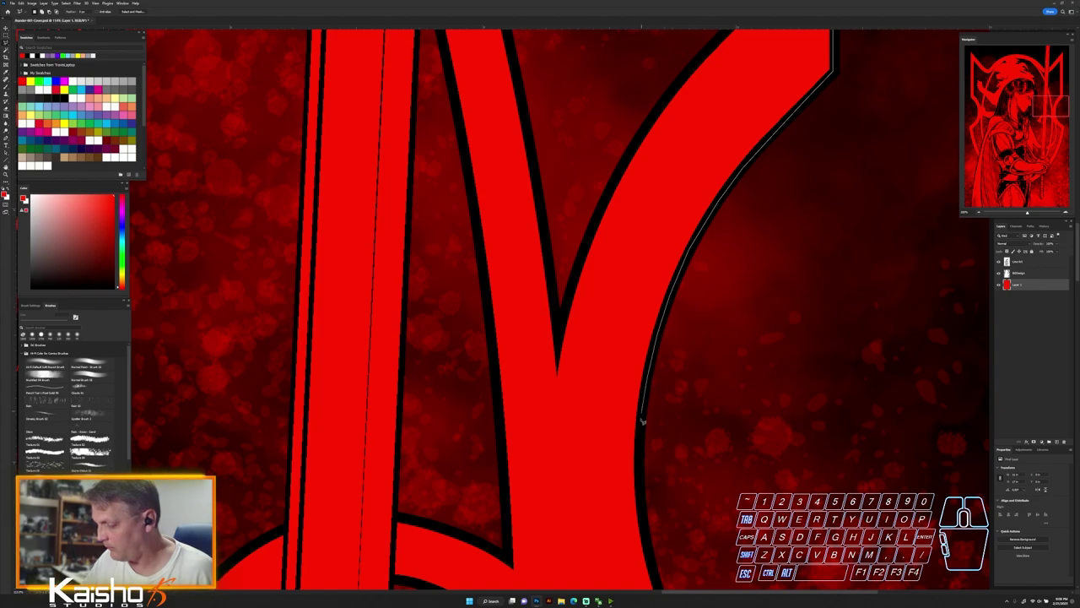
left_click_drag(639, 470, 652, 570)
left_click_drag(652, 569, 644, 536)
mouse_move(628, 424)
left_mouse_down()
mouse_move(591, 270)
mouse_move(600, 208)
left_mouse_up()
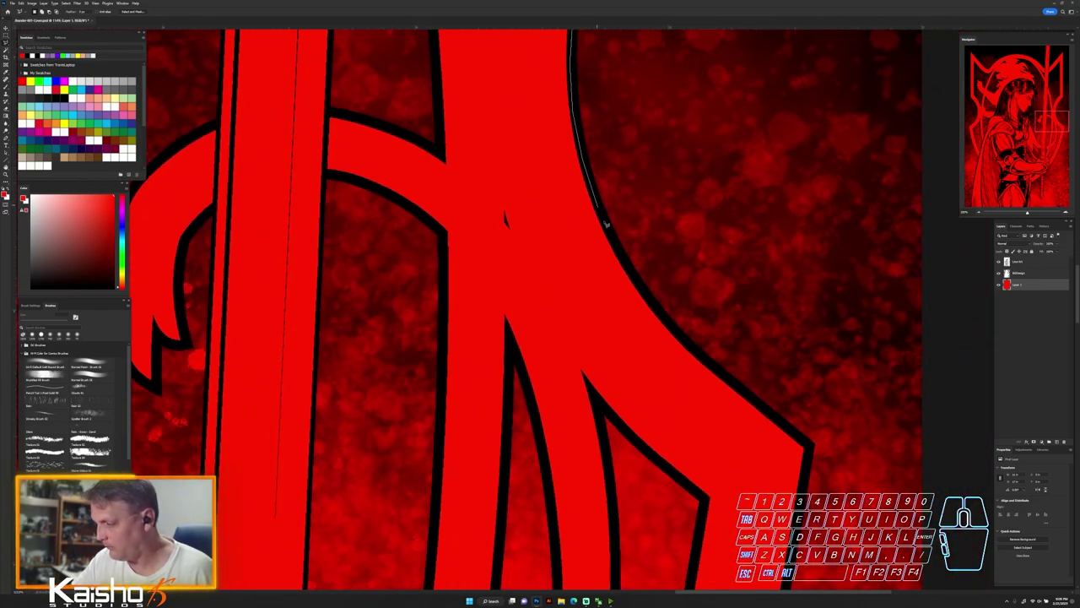
left_click_drag(685, 341, 737, 388)
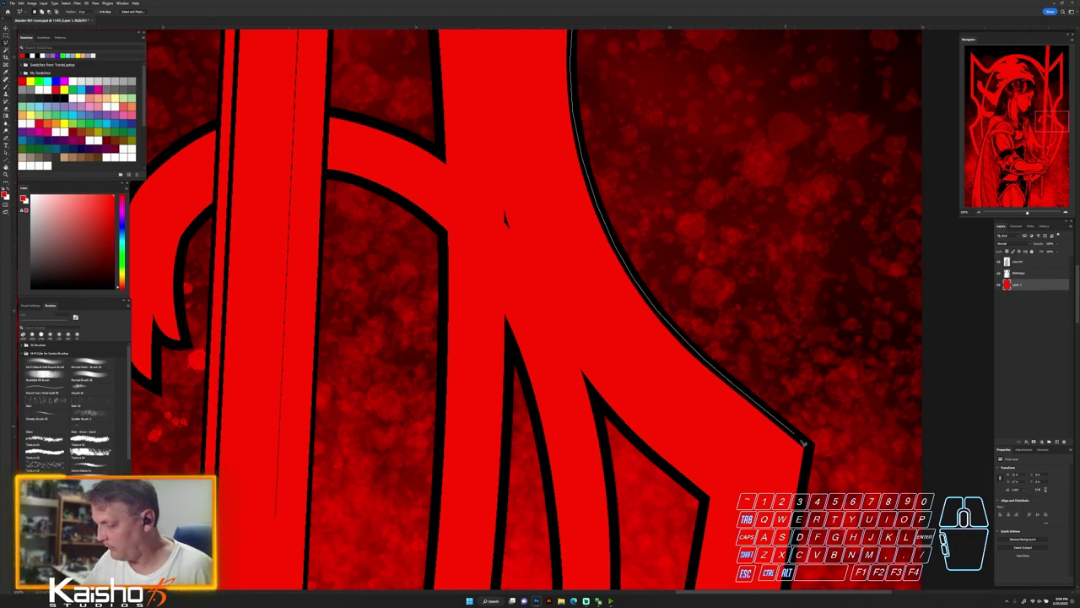
mouse_move(811, 450)
left_mouse_down()
mouse_move(743, 140)
mouse_move(744, 98)
left_mouse_up()
Continue the lasso outline from the right corner down the emblem's lower right edge toward the hands
left_click(741, 130)
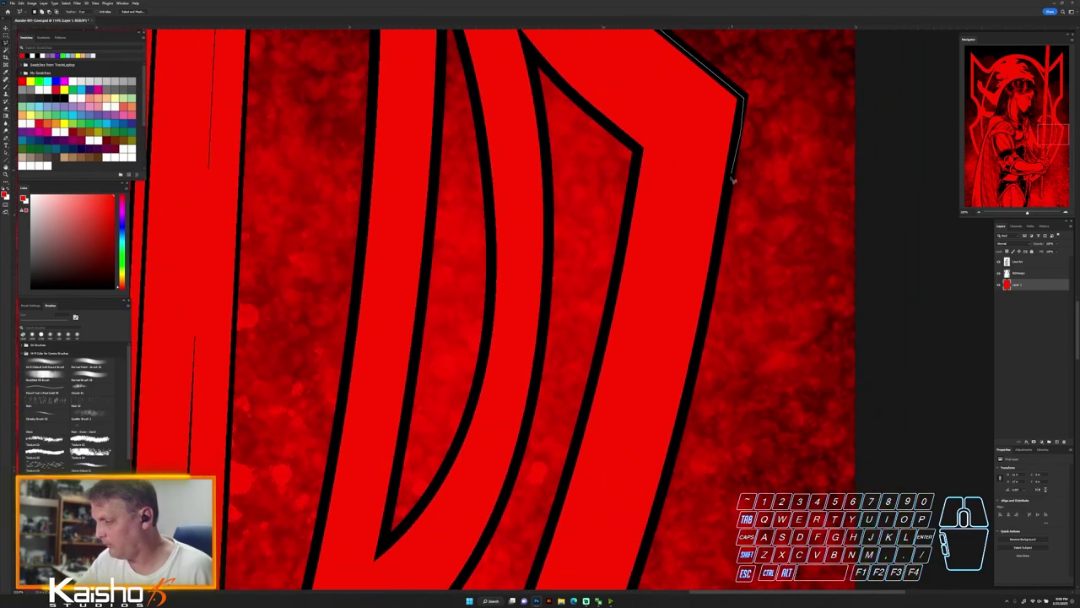
mouse_move(726, 202)
left_mouse_down()
mouse_move(683, 422)
mouse_move(643, 555)
mouse_move(733, 116)
mouse_move(726, 132)
left_mouse_up()
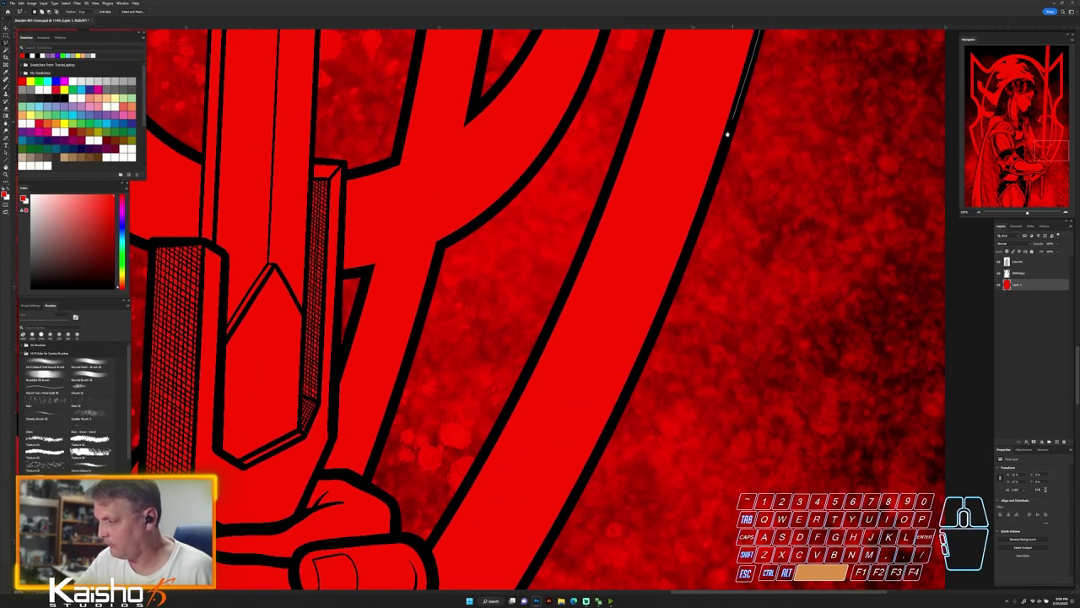
left_click_drag(708, 202, 626, 400)
left_click_drag(605, 445, 579, 494)
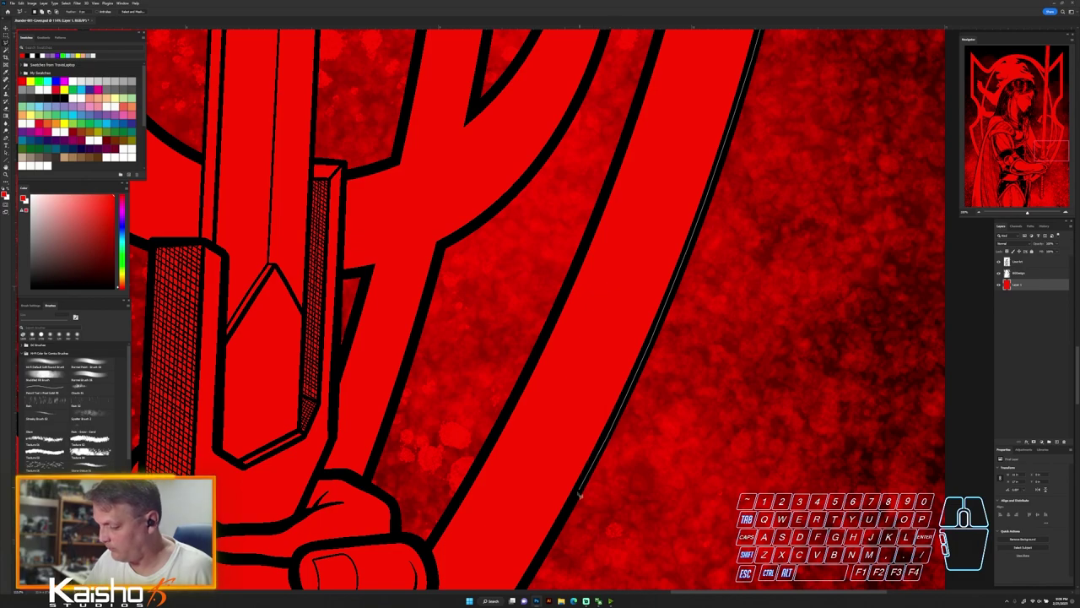
left_click_drag(555, 535, 551, 542)
key("space")
left_click_drag(679, 364, 824, 159)
left_click_drag(688, 361, 600, 479)
left_click(576, 509)
Finish tracing the emblem's lower edge and close the selection across the figure's waist and cape at the starting point
left_click_drag(557, 518, 618, 324)
left_click(545, 382)
left_click(485, 441)
mouse_move(475, 461)
left_mouse_down()
mouse_move(432, 525)
mouse_move(849, 258)
mouse_move(588, 438)
mouse_move(338, 512)
mouse_move(520, 462)
mouse_move(733, 447)
left_mouse_up()
left_click(525, 484)
left_click(318, 480)
mouse_move(291, 447)
left_mouse_down()
mouse_move(519, 462)
mouse_move(597, 447)
mouse_move(618, 381)
mouse_move(613, 399)
mouse_move(614, 384)
mouse_move(509, 277)
mouse_move(428, 156)
left_mouse_up()
Add a narrow area along the outer slope of the emblem's upper right tip to the selection, so it clears the red edge
scroll(617, 380, "down", 2)
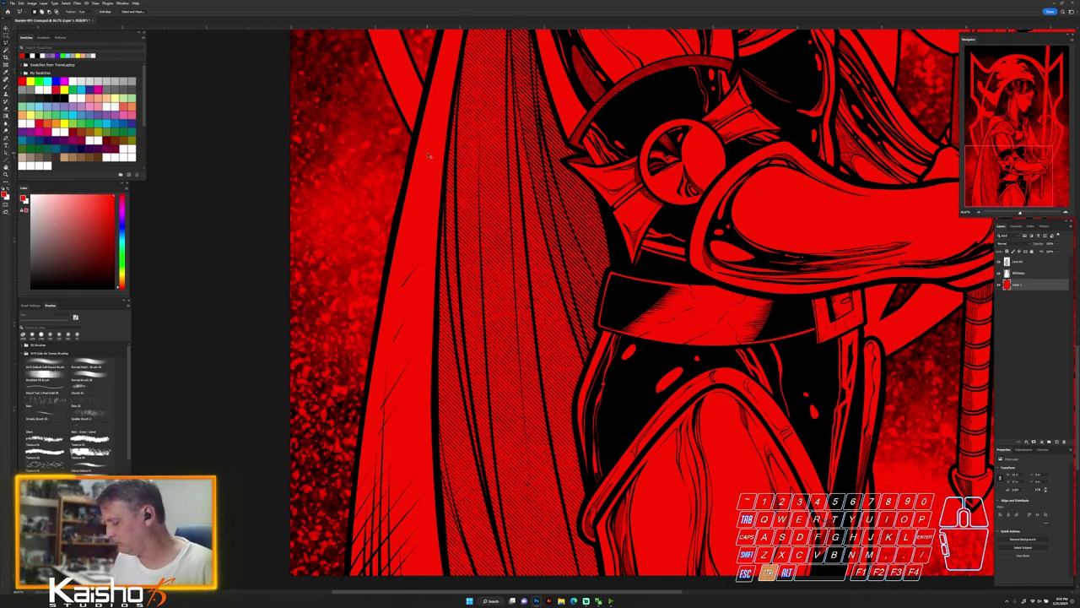
scroll(428, 154, "down", 6)
left_click_drag(625, 267, 559, 385)
mouse_move(622, 194)
left_mouse_down()
mouse_move(639, 183)
mouse_move(648, 196)
left_mouse_up()
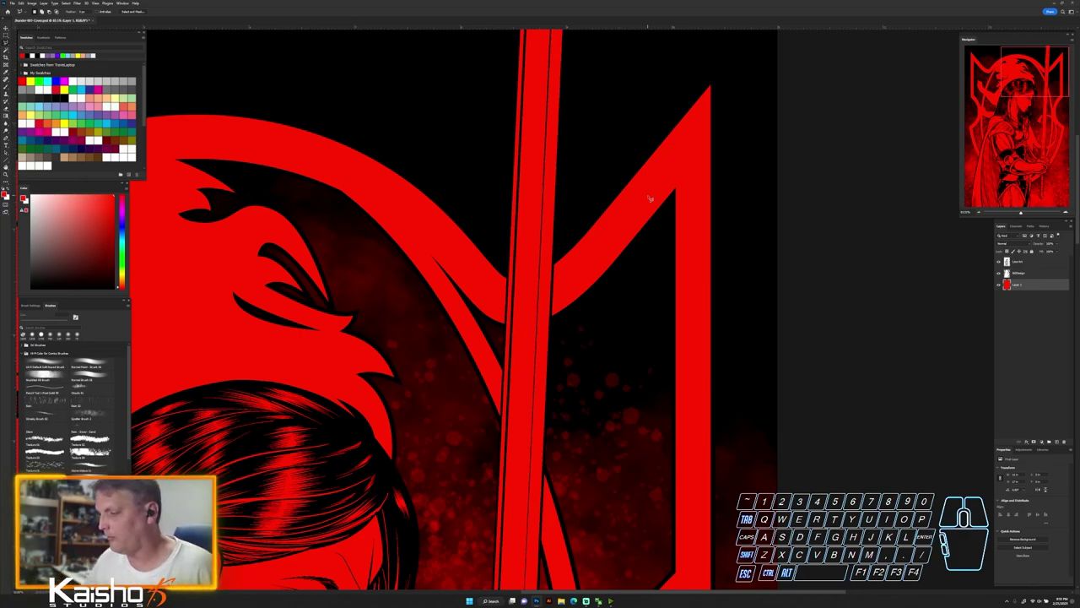
left_click_drag(648, 188, 614, 270)
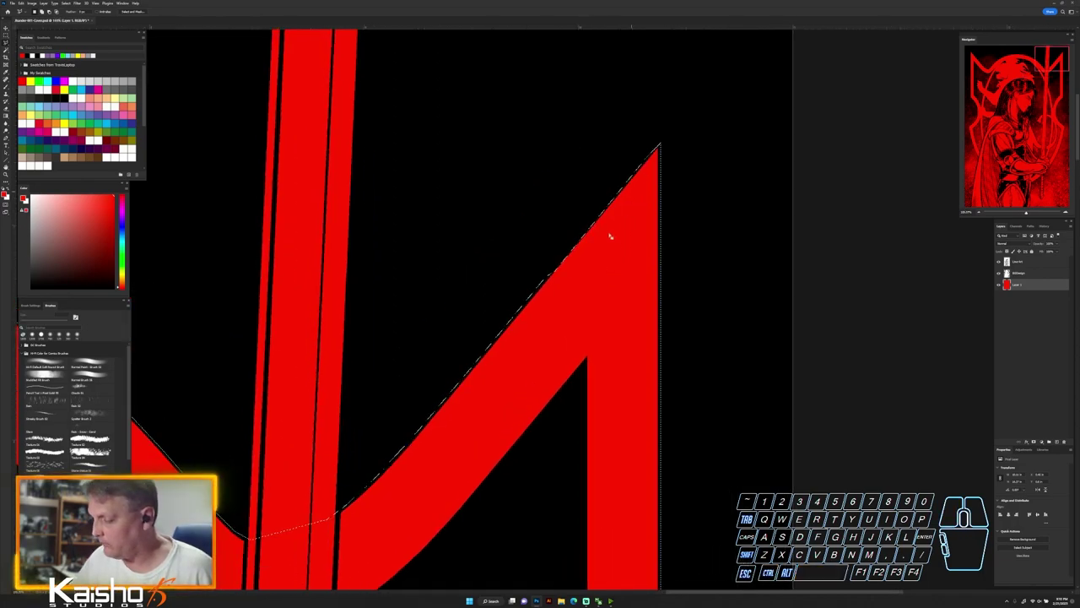
left_click(573, 309, "shift")
left_click(544, 277)
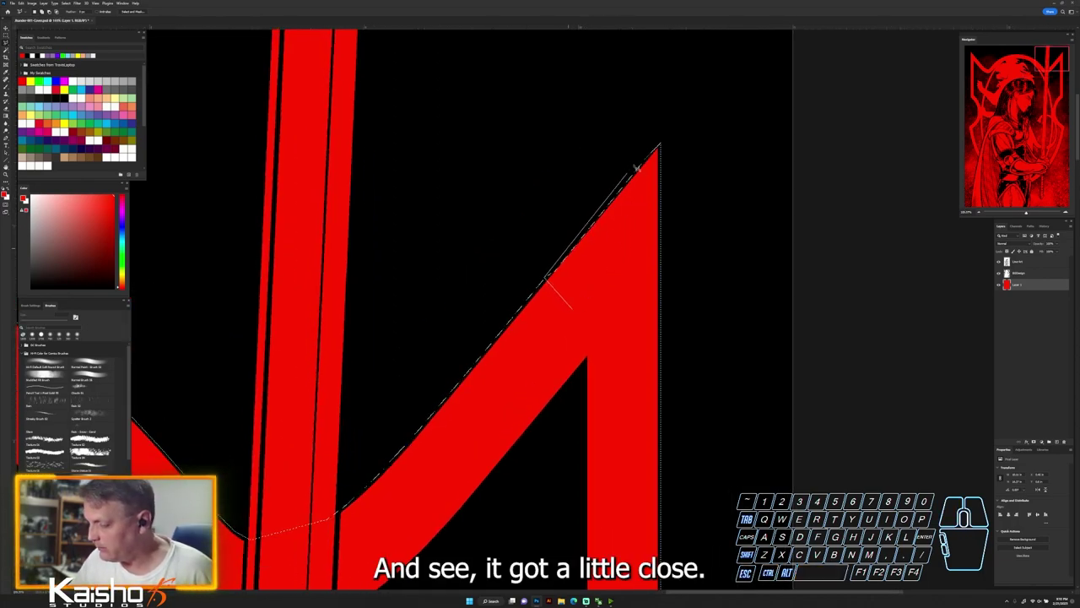
left_click(659, 144)
left_click(607, 274)
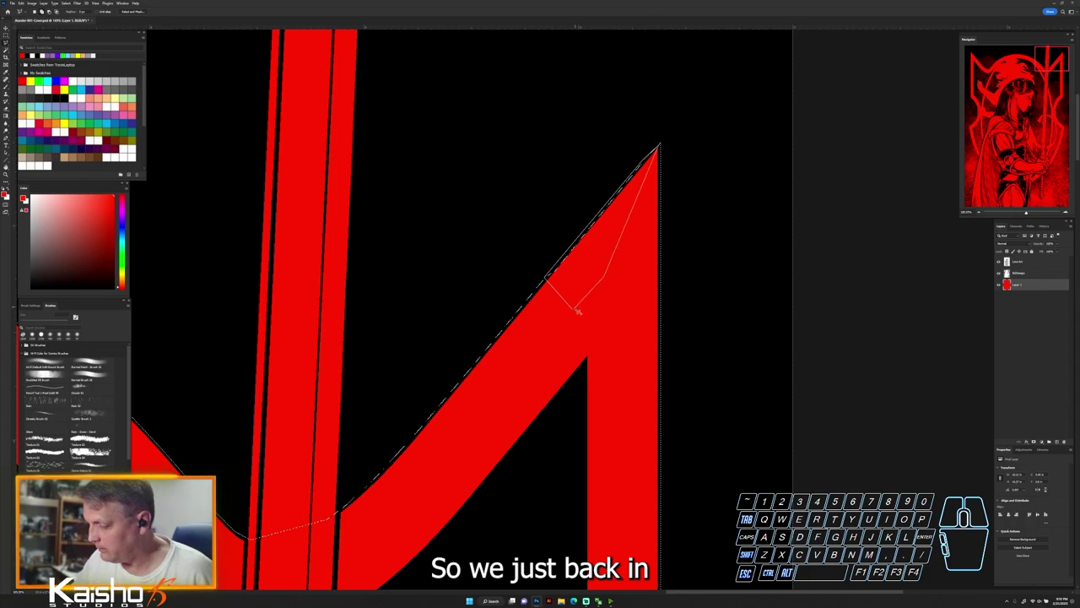
left_click(574, 310)
Deselect and reselect the emblem outline, and inspect the selection along the emblem's sides and the cape
key("ctrl+d")
key("ctrl+shift+d")
left_click_drag(635, 502, 599, 492)
left_click_drag(697, 221, 709, 111)
left_click_drag(576, 487, 568, 361)
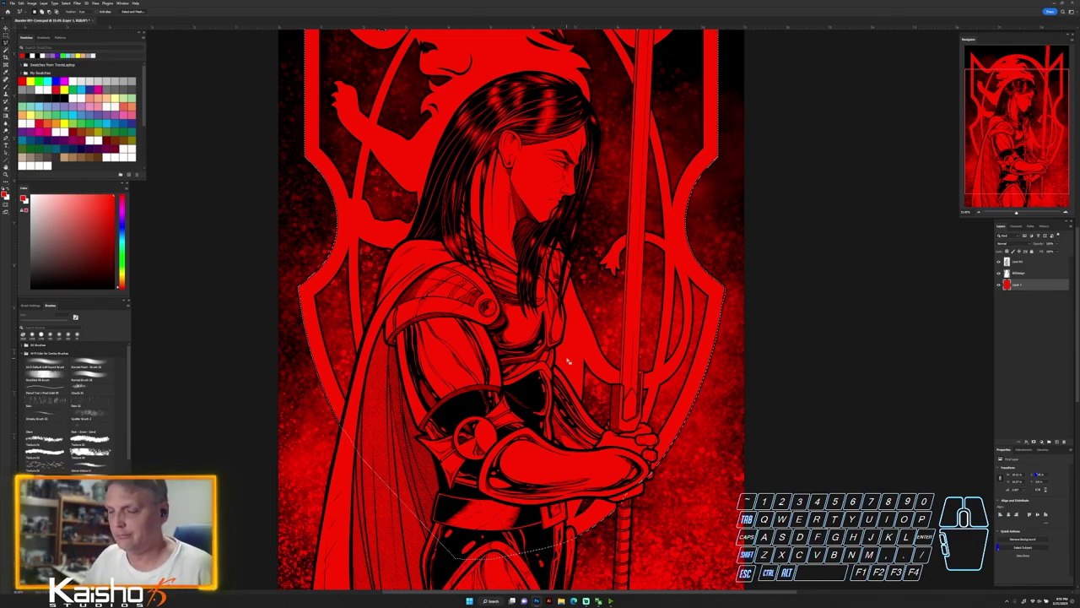
left_click_drag(359, 386, 365, 386)
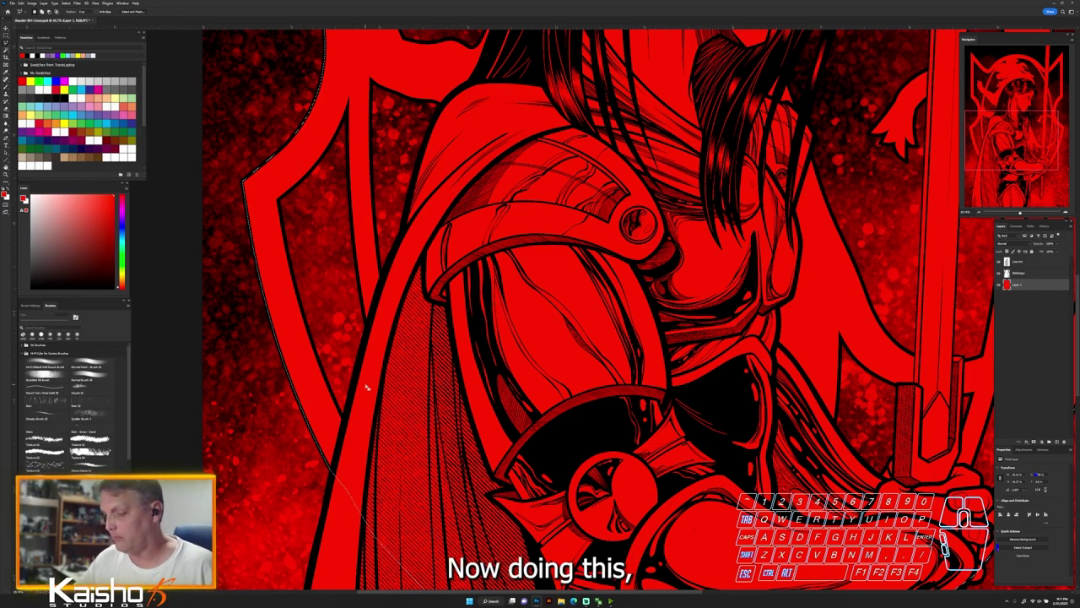
key("ctrl+0")
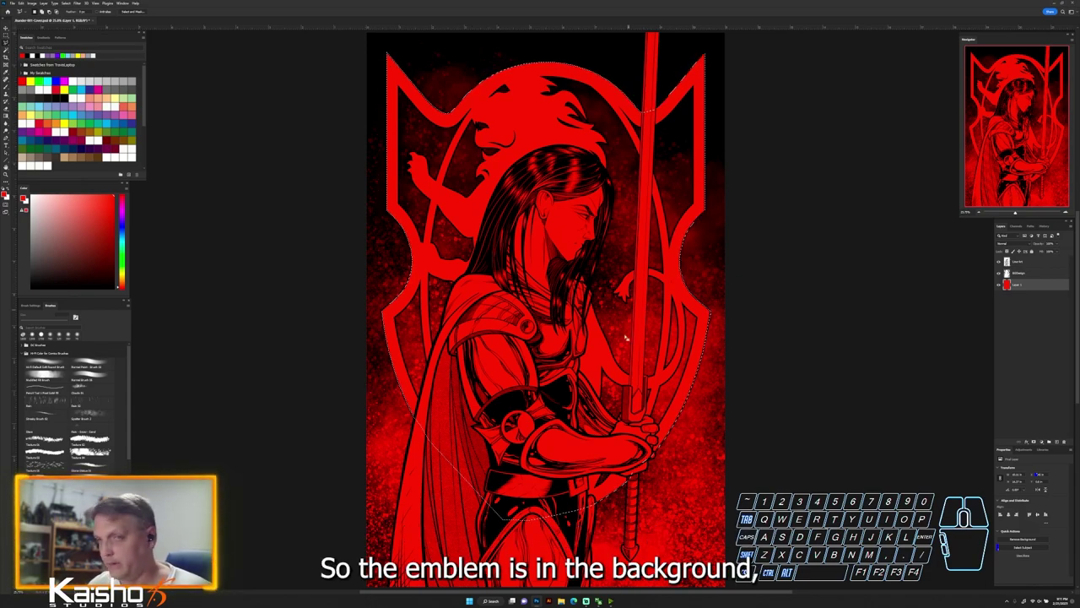
Start subtracting the gap beside the cape with the Polygonal Lasso, tracing the inner edge of the emblem's left band up to the narrow tip
left_click_drag(449, 338, 472, 361)
left_click_drag(421, 473, 415, 433)
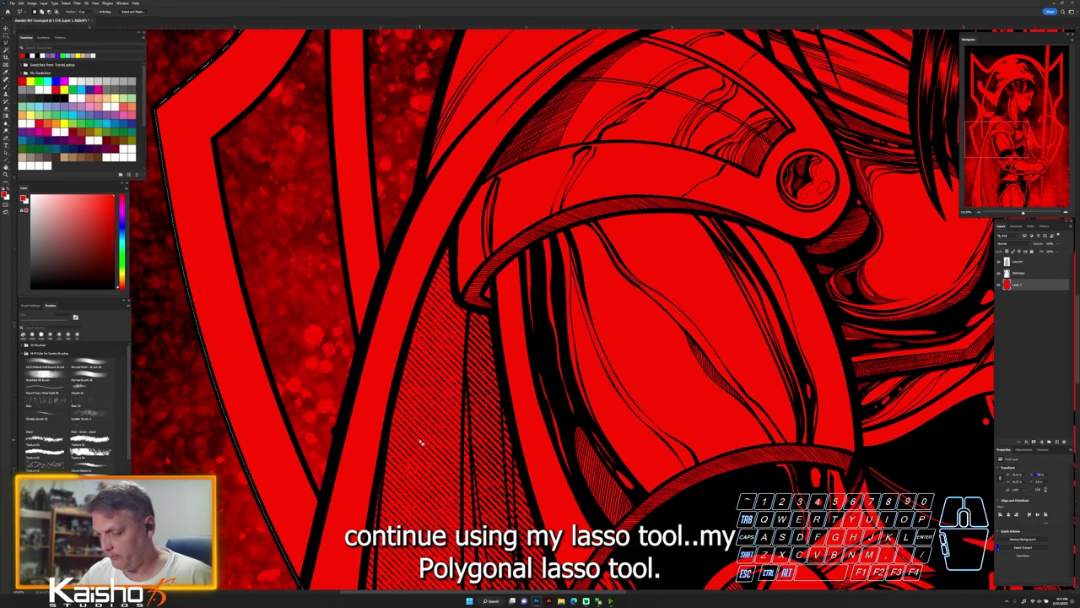
left_click(338, 432)
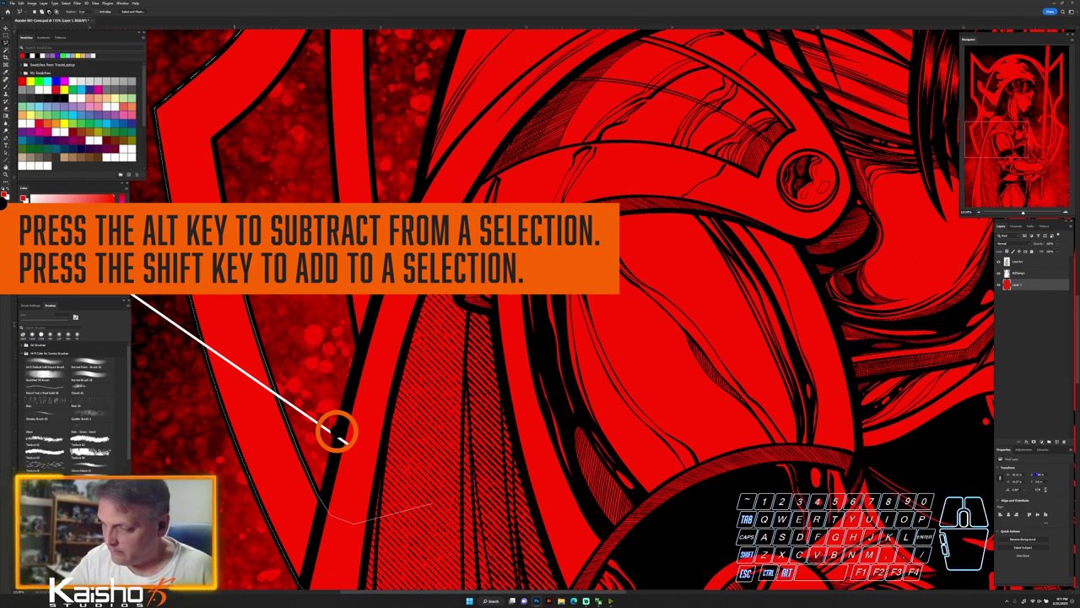
key("space")
left_click_drag(218, 141, 349, 462)
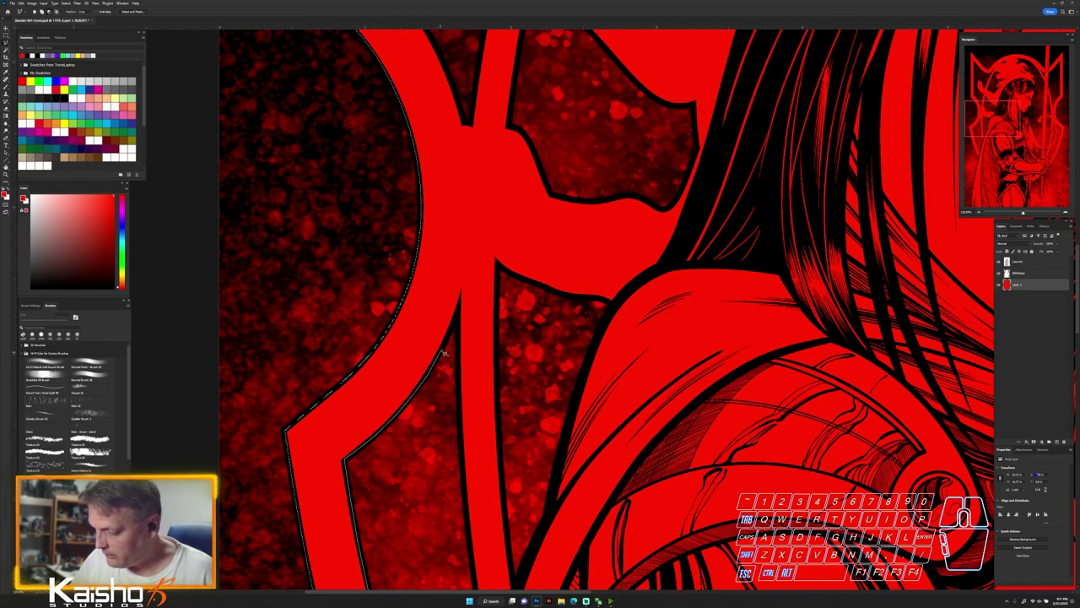
left_click(458, 316)
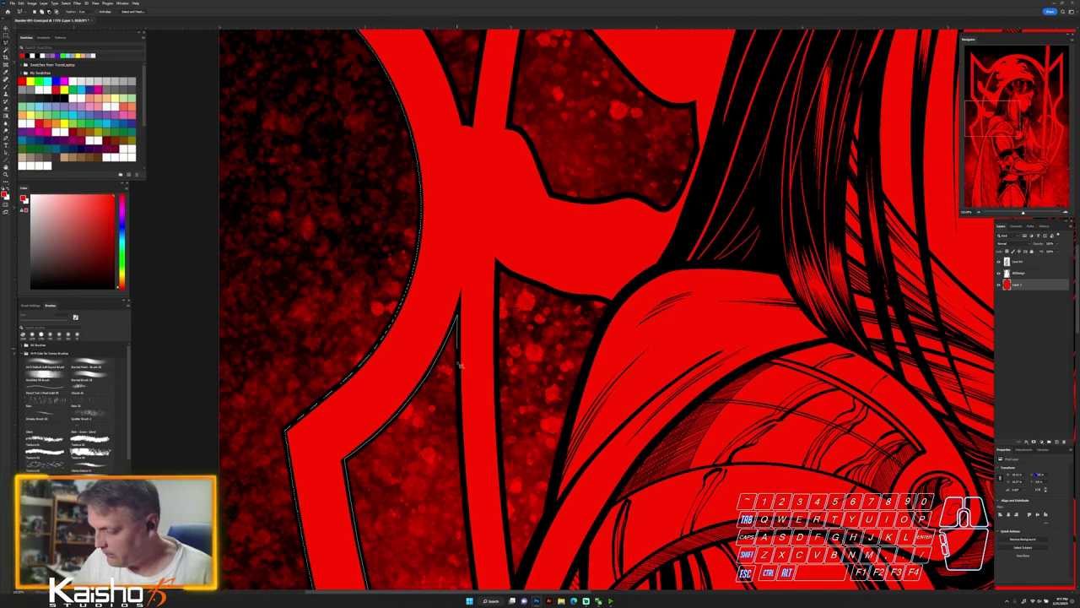
Trace down the inner strip's left edge to the cape and close the subtracted gap across the cape
left_click_drag(461, 400, 462, 437)
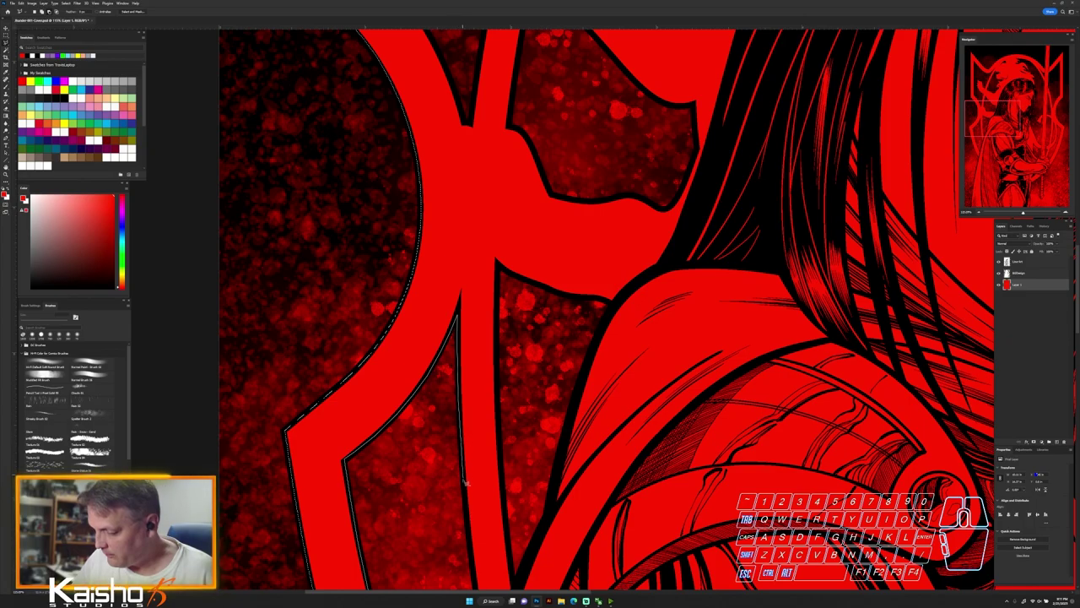
left_click_drag(470, 534, 435, 240)
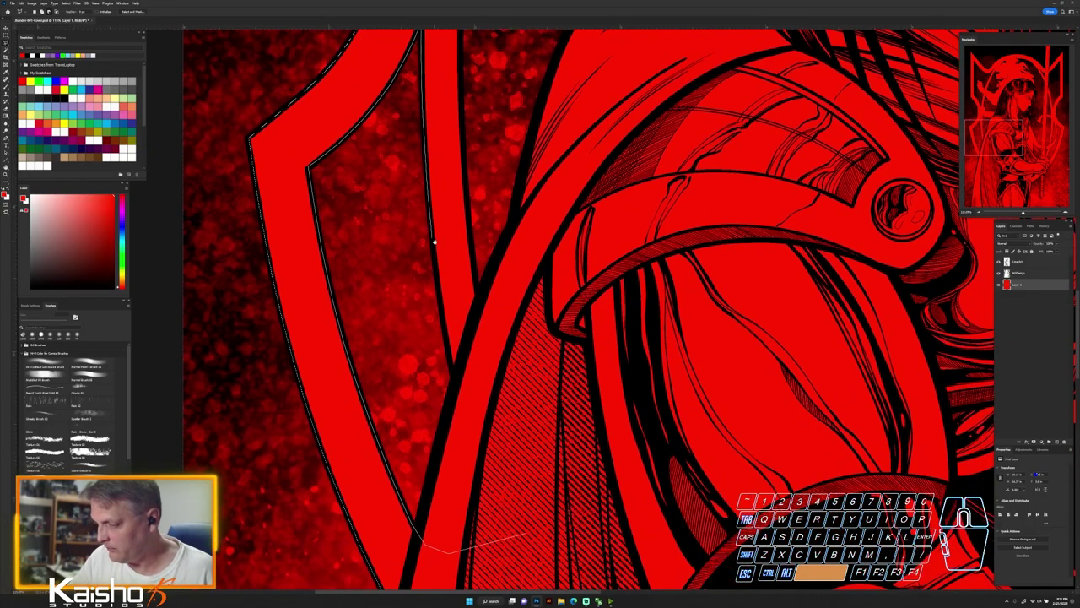
left_click_drag(439, 289, 446, 323)
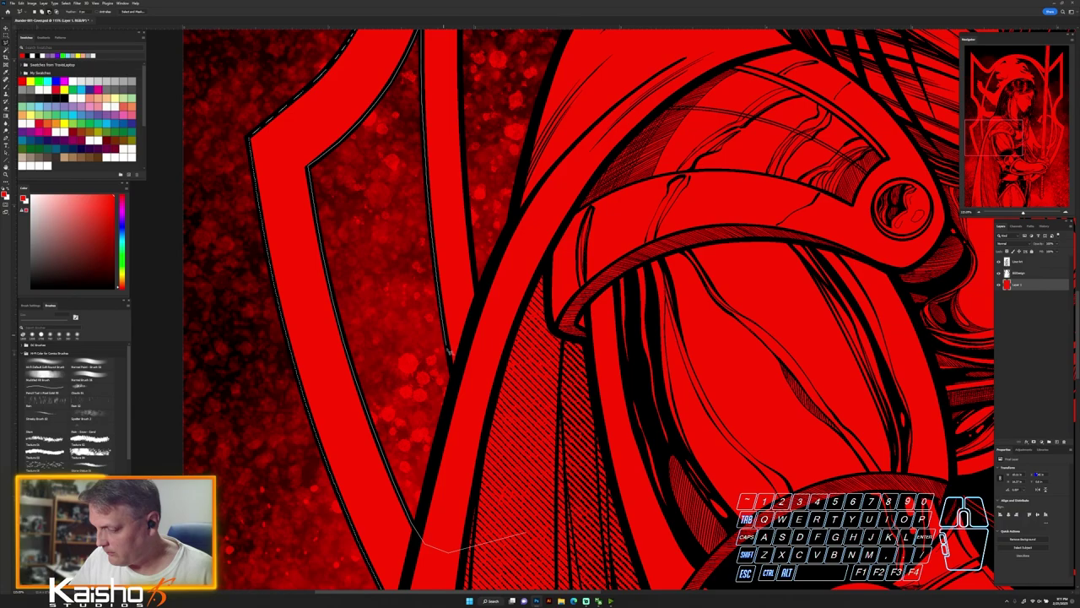
left_click_drag(485, 443, 530, 534)
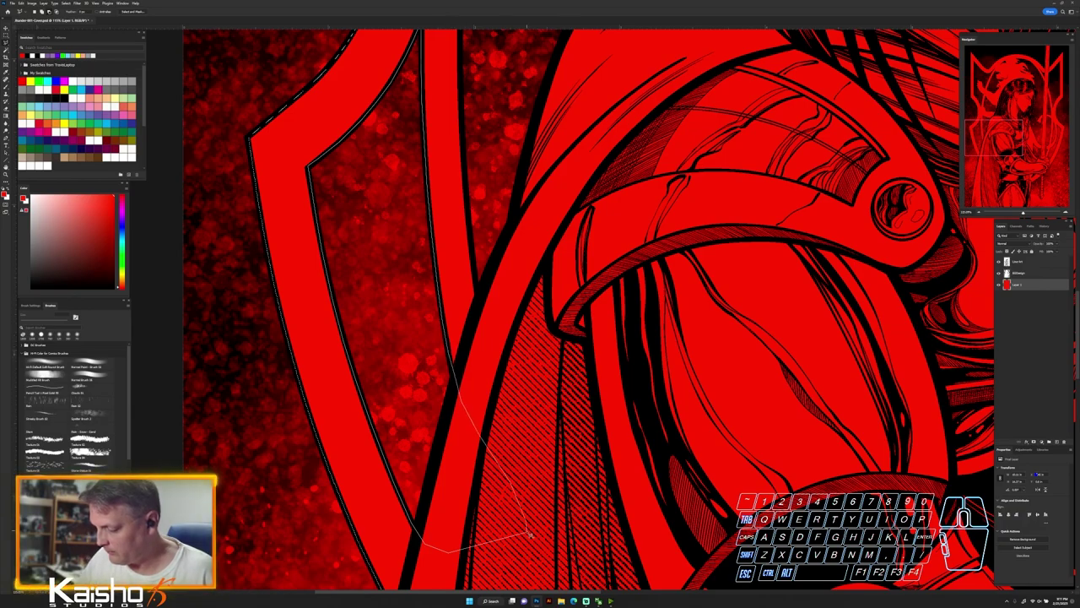
Subtract the gap between the inner strip and the figure's shoulder, running the outline under the lion's lower limb and closing over the cape
left_click_drag(570, 202, 518, 441)
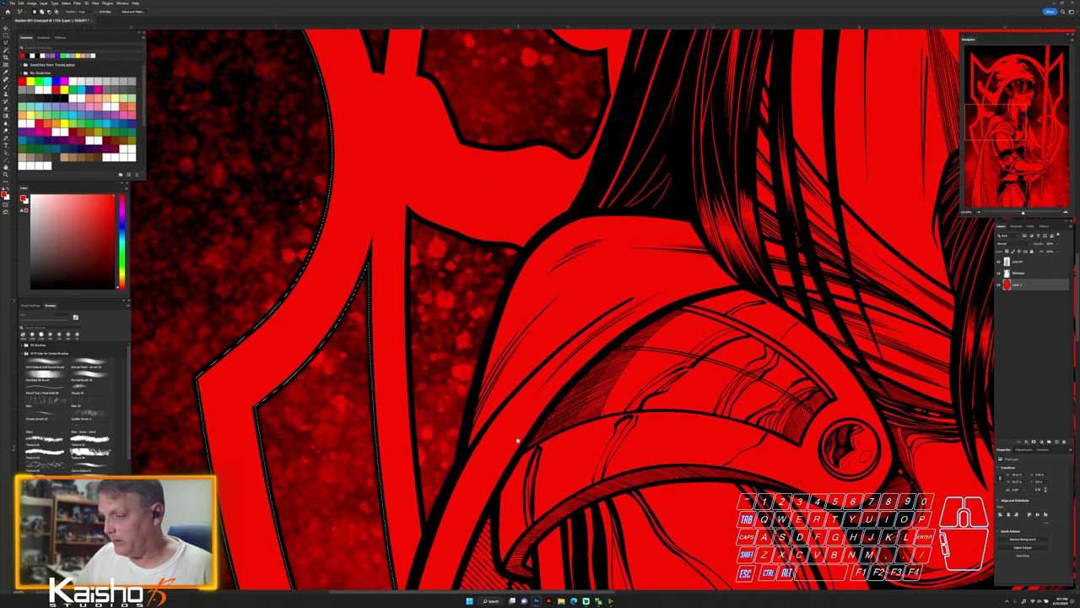
mouse_move(530, 300)
left_mouse_down()
mouse_move(512, 430)
mouse_move(527, 374)
mouse_move(533, 422)
mouse_move(516, 464)
mouse_move(467, 497)
mouse_move(436, 448)
mouse_move(421, 255)
left_mouse_up()
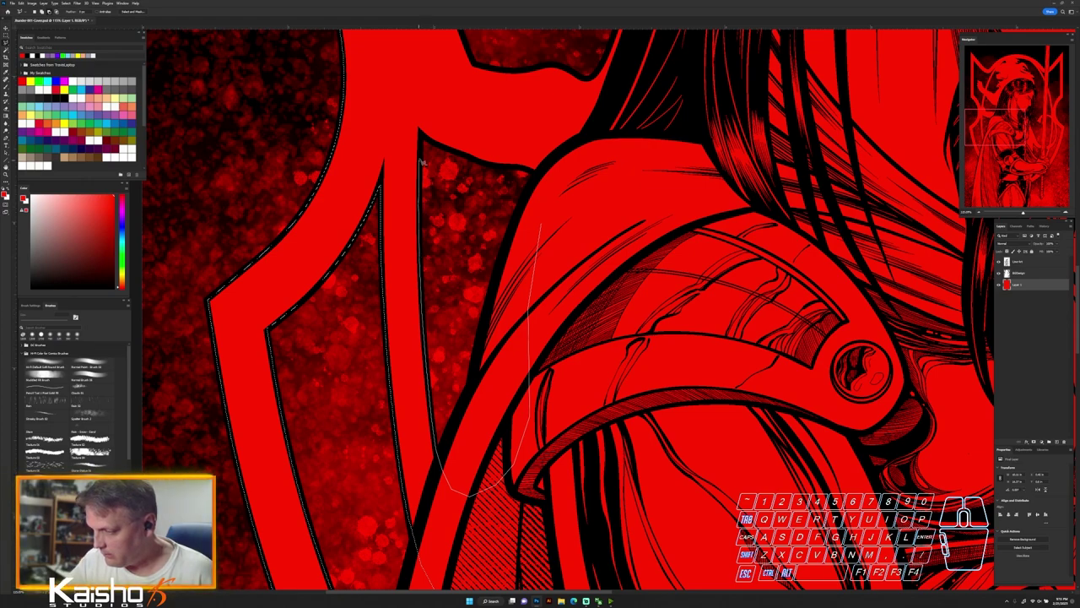
key("ctrl+space")
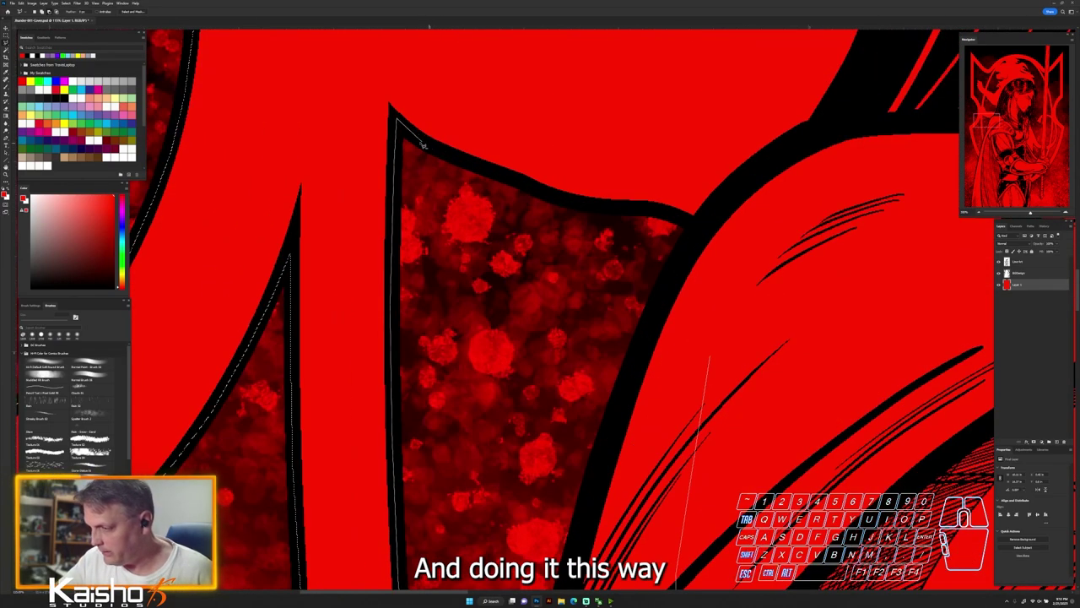
mouse_move(424, 145)
left_mouse_down()
mouse_move(566, 203)
mouse_move(681, 219)
mouse_move(717, 251)
mouse_move(733, 299)
mouse_move(713, 363)
left_mouse_up()
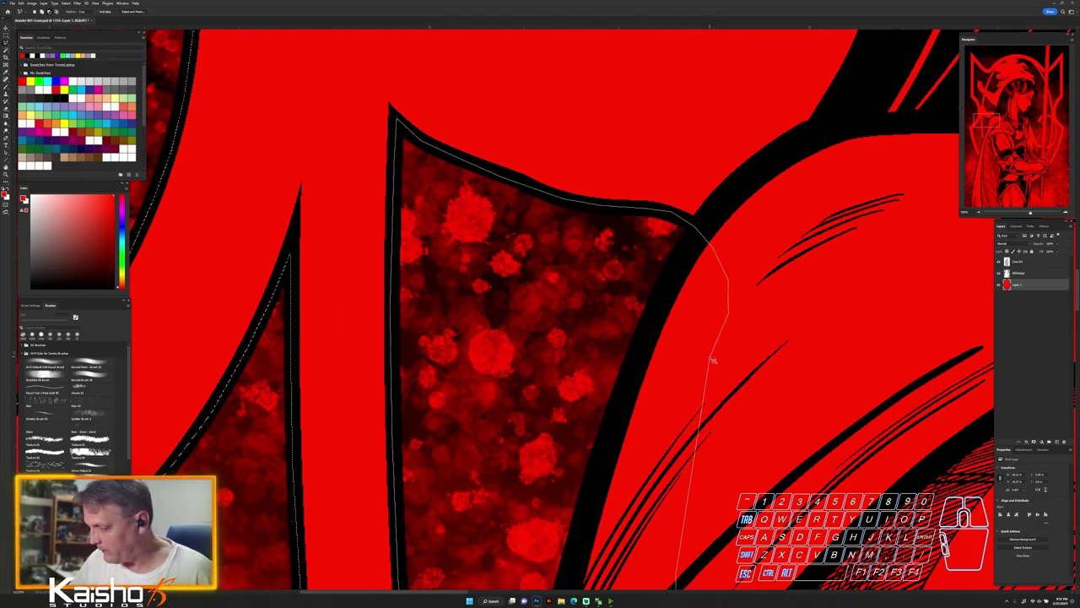
Subtract the enclosed background gap below the lion's raised arm, between the inner strip and the figure's hair
key("ctrl+alt+space")
mouse_move(699, 336)
left_mouse_down()
mouse_move(672, 379)
mouse_move(595, 439)
left_mouse_up()
key("space")
left_click_drag(613, 299, 584, 344)
left_click(458, 431, "alt")
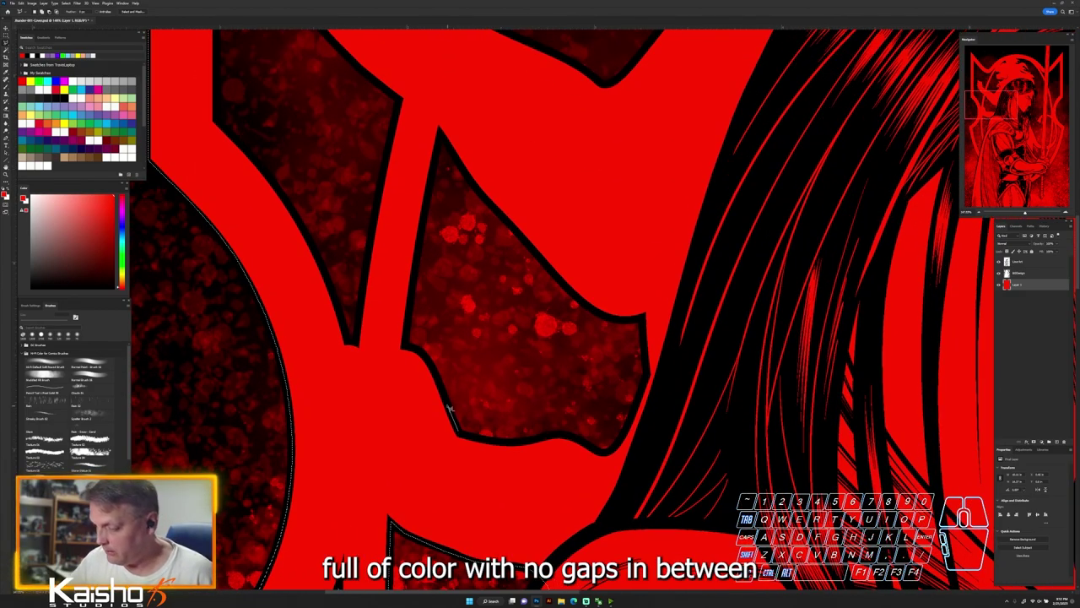
mouse_move(434, 371)
left_mouse_down()
mouse_move(407, 347)
mouse_move(443, 136)
mouse_move(467, 173)
left_mouse_up()
mouse_move(496, 209)
left_mouse_down()
mouse_move(582, 302)
mouse_move(608, 320)
mouse_move(643, 321)
mouse_move(648, 363)
left_mouse_up()
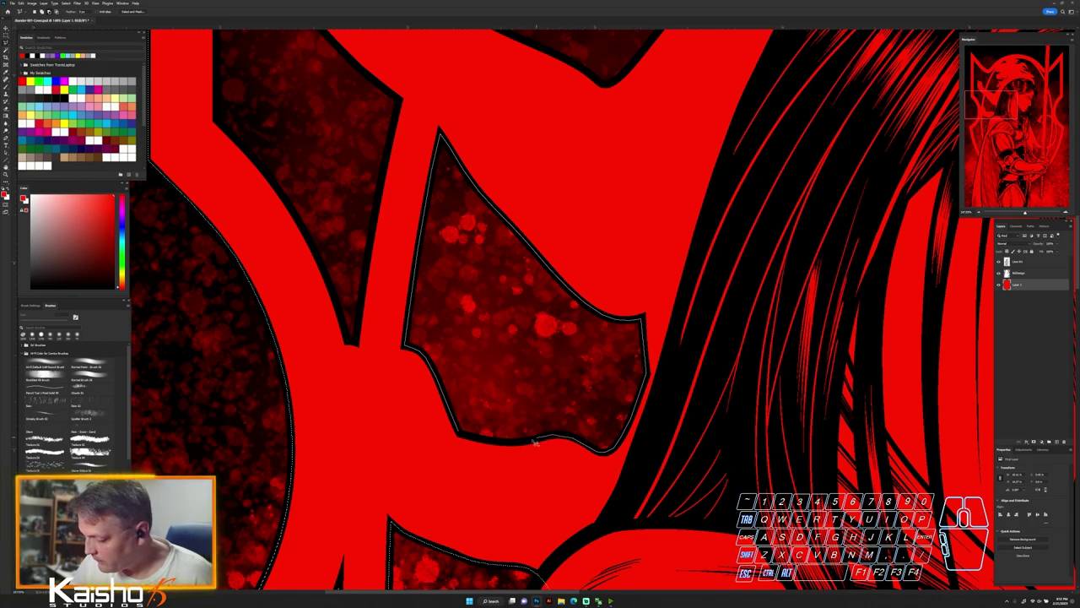
left_click(460, 435)
Start subtracting the large gap inside the left band, tracing up the inner strip and along the underside of the lion's raised arm
mouse_move(626, 124)
left_mouse_down()
mouse_move(651, 278)
mouse_move(683, 285)
left_mouse_up()
left_click_drag(414, 502, 461, 262)
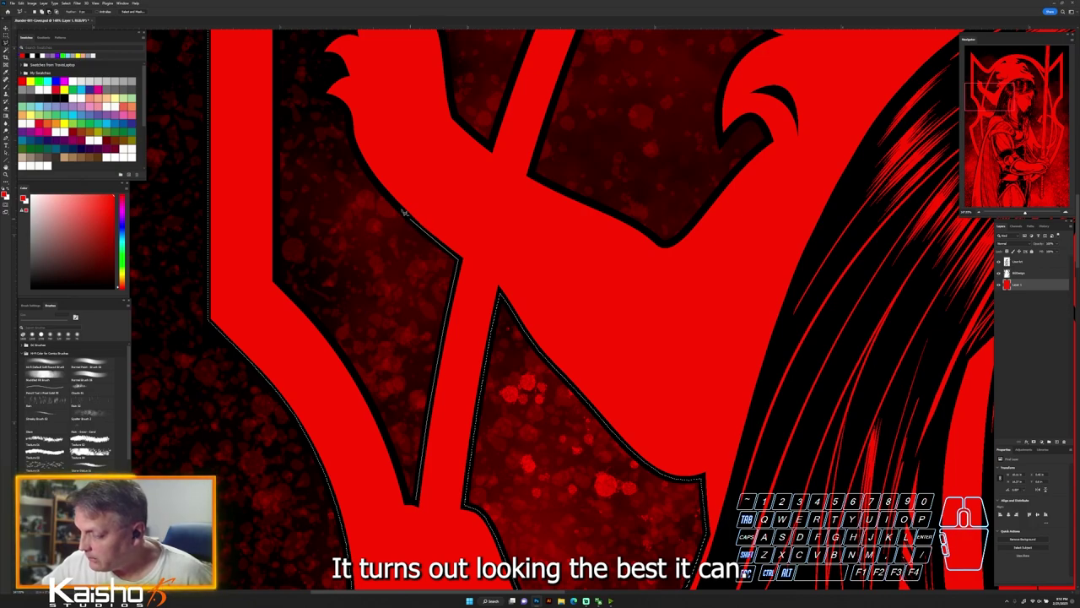
left_click_drag(403, 212, 380, 187)
mouse_move(349, 114)
left_mouse_down()
mouse_move(436, 410)
mouse_move(433, 433)
mouse_move(424, 426)
left_mouse_up()
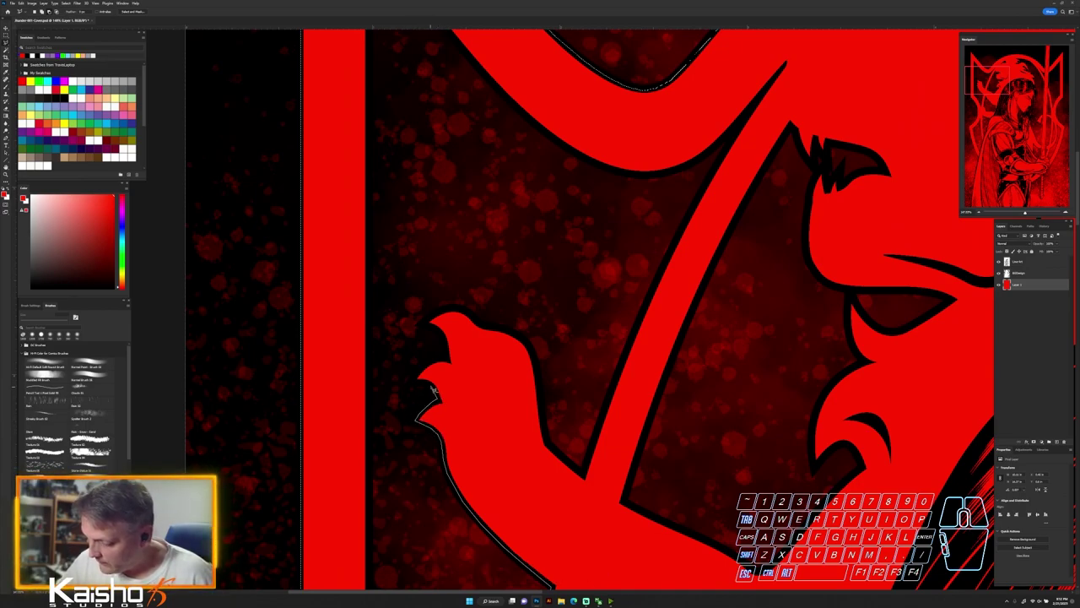
Continue the outline around the lion's claws and paw, up the curved strip and along the underside of the upper band
mouse_move(424, 385)
left_mouse_down()
mouse_move(414, 381)
mouse_move(446, 358)
left_mouse_up()
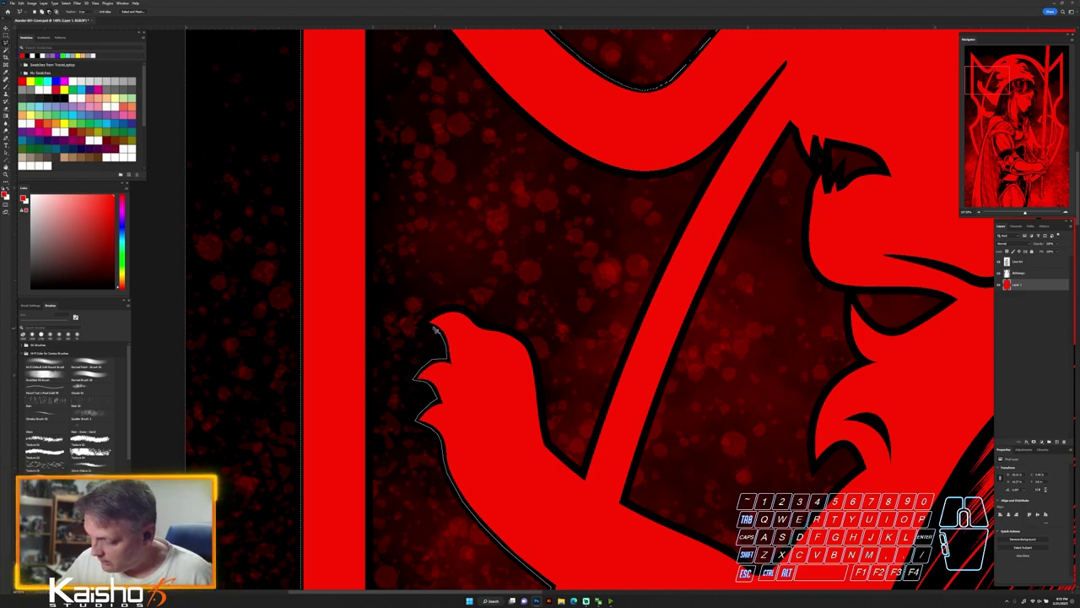
left_click_drag(464, 311, 507, 335)
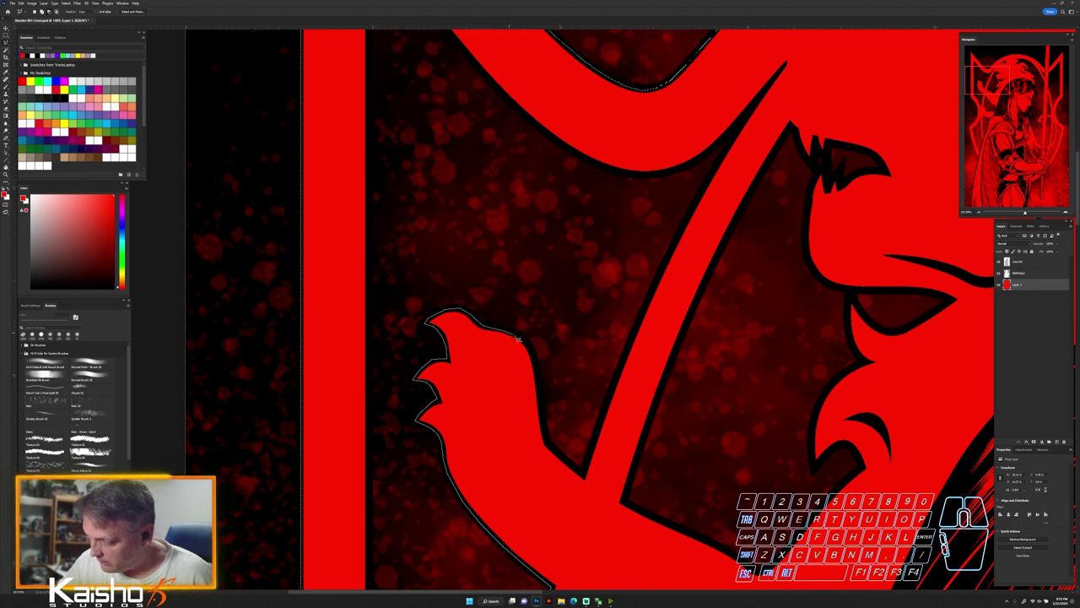
mouse_move(544, 410)
left_mouse_down()
mouse_move(551, 448)
mouse_move(586, 480)
mouse_move(628, 353)
mouse_move(713, 175)
left_mouse_up()
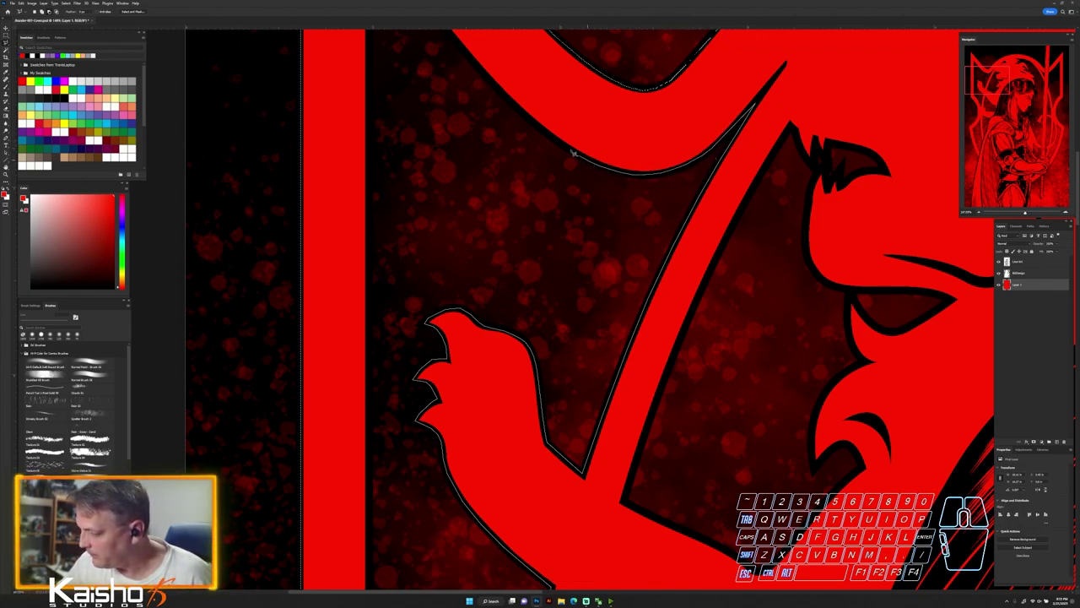
Trace the upper band to its inner corner and follow the left band down with straight segments, closing the large gap at its lower tip
left_click_drag(525, 119, 591, 316)
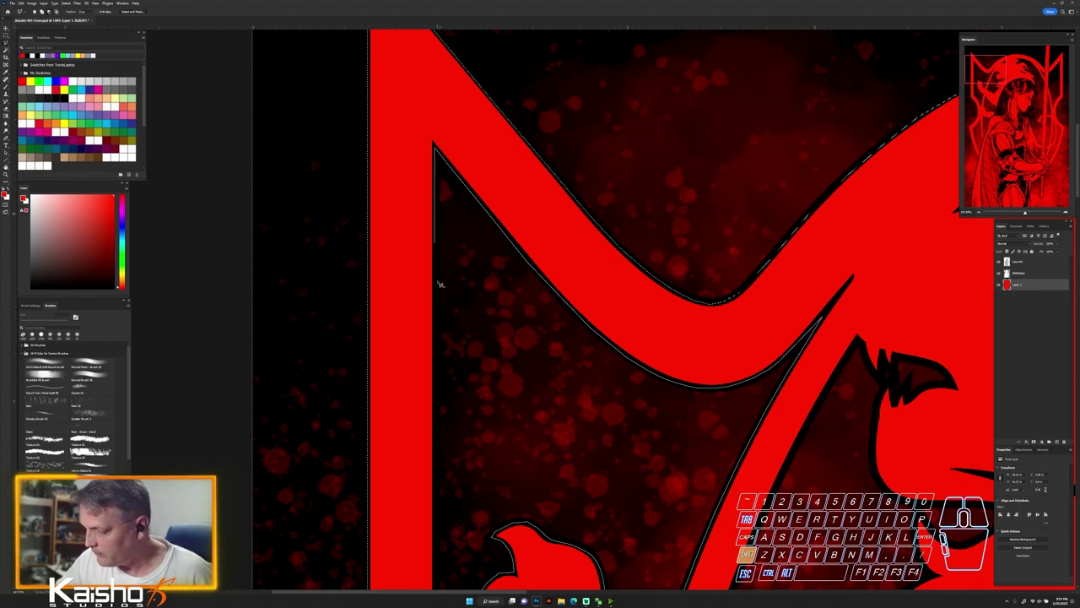
left_click_drag(465, 393, 459, 133)
left_click_drag(461, 377, 456, 330)
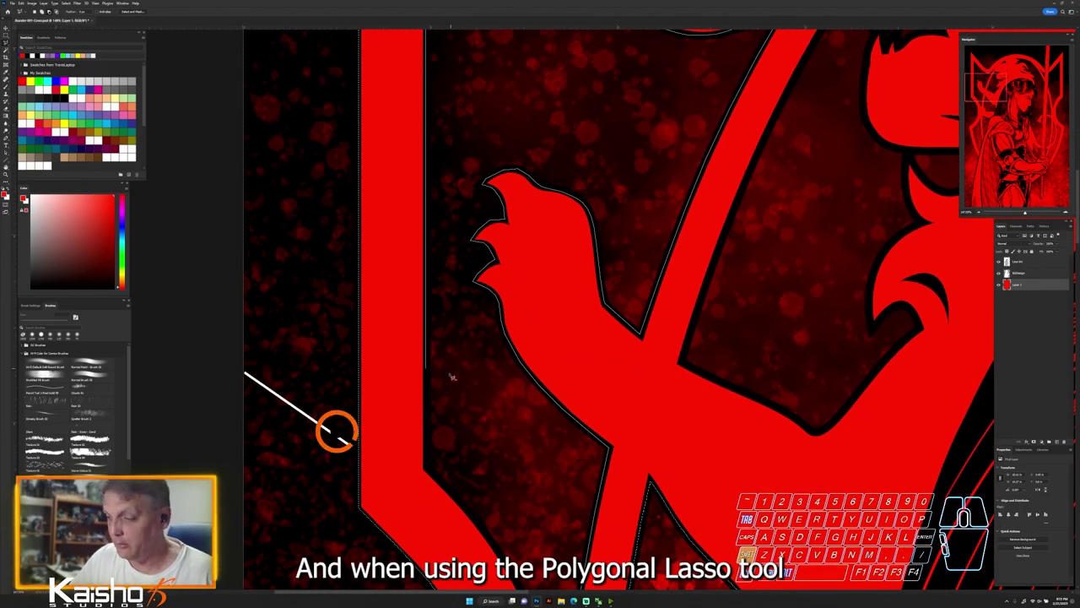
left_click(429, 467, "shift")
mouse_move(451, 495)
left_mouse_down()
mouse_move(410, 359)
mouse_move(370, 299)
left_mouse_up()
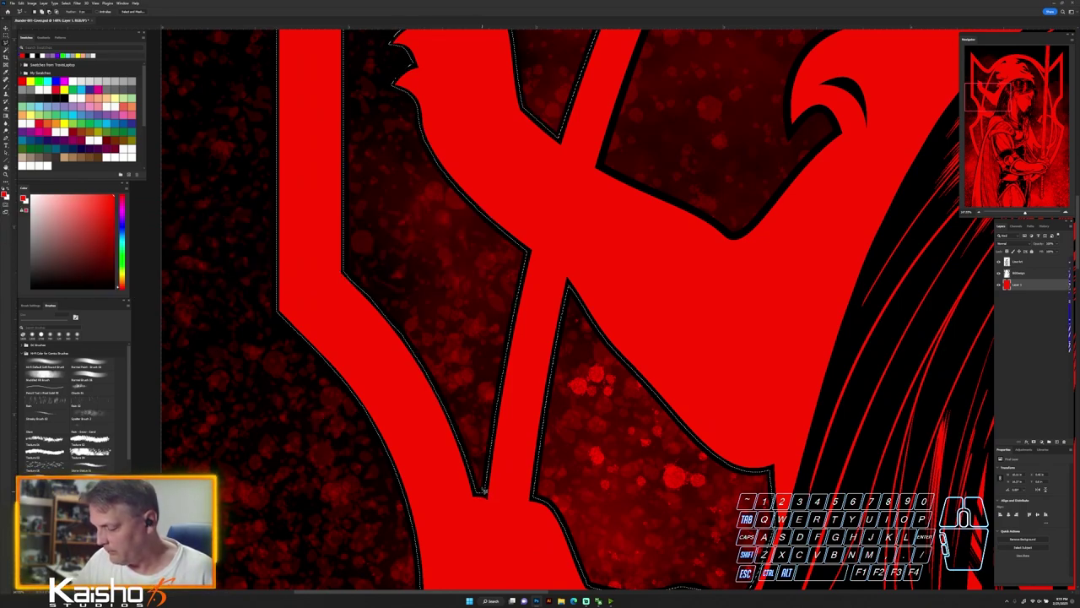
Start subtracting the gap in front of the lion's face, tracing the curved strip, the jagged nose detail and the front of the muzzle
mouse_move(692, 307)
left_mouse_down()
mouse_move(571, 514)
mouse_move(568, 504)
left_mouse_up()
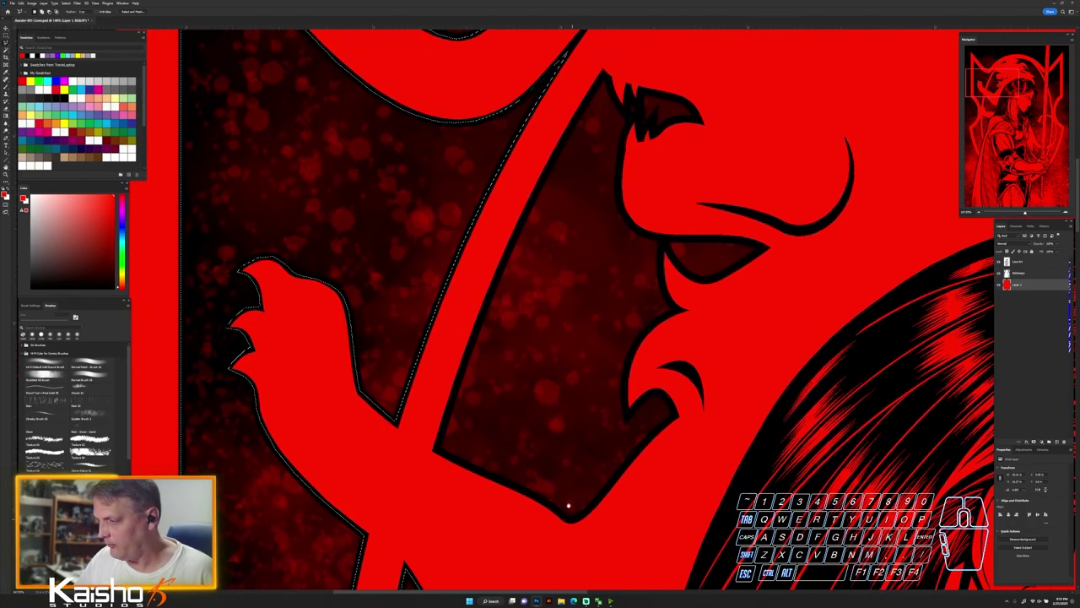
left_click(438, 450)
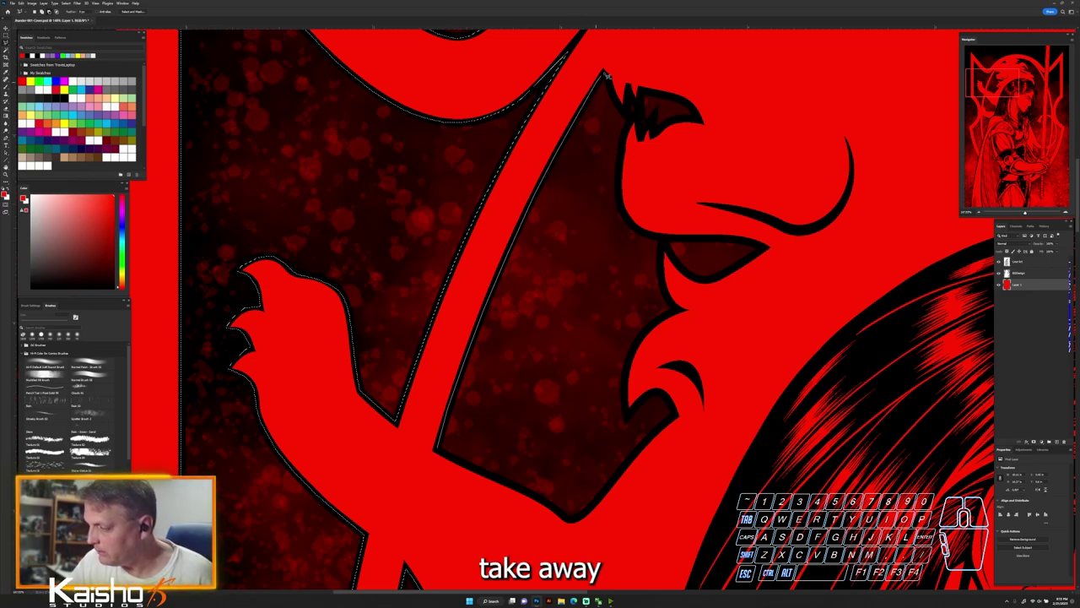
left_click_drag(561, 147, 459, 277)
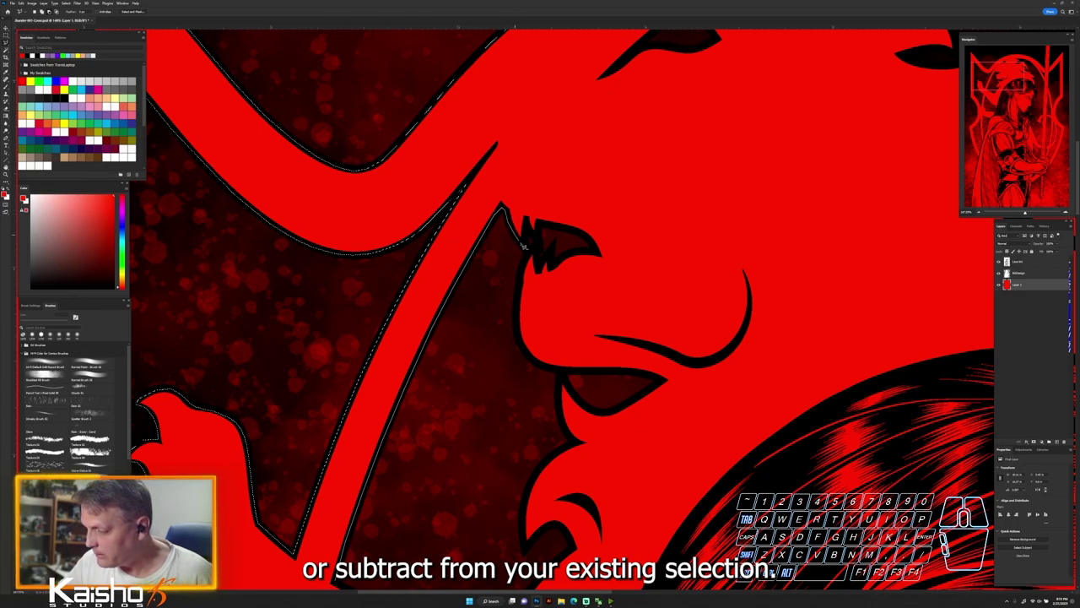
left_click(527, 224)
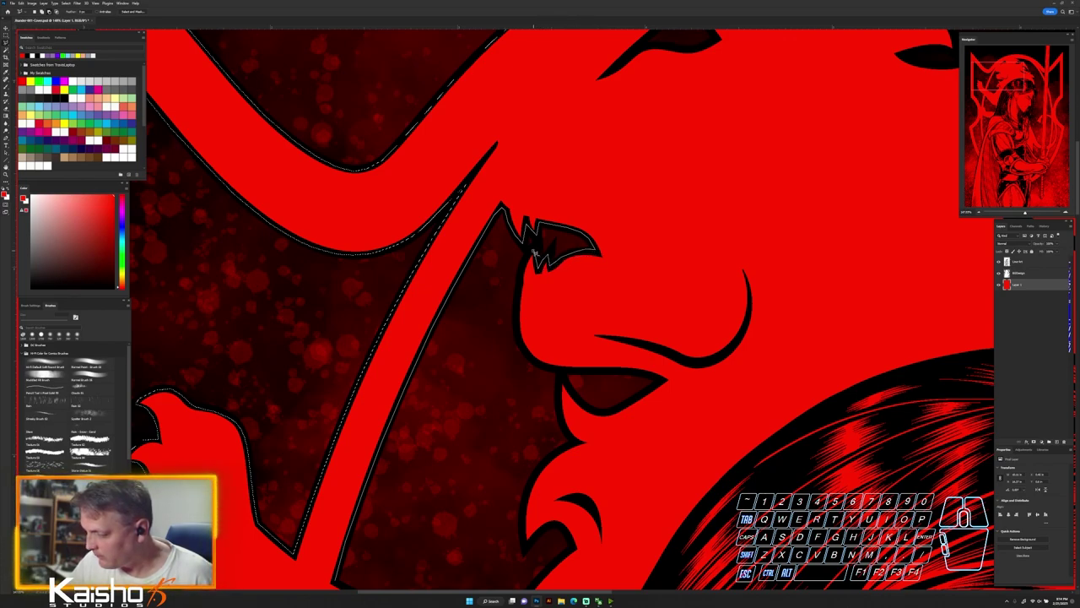
left_click(517, 307)
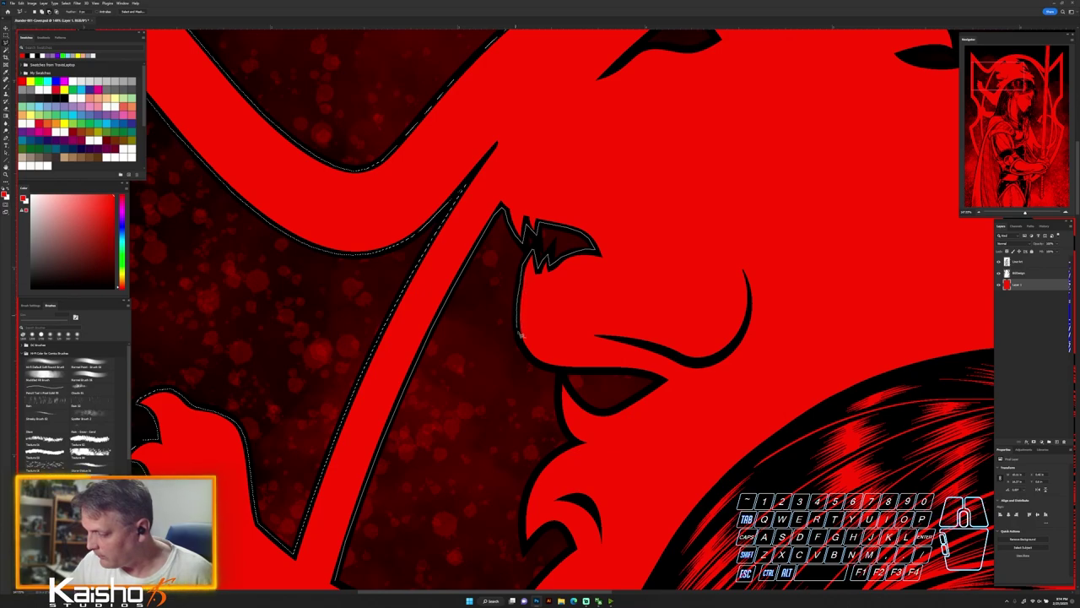
Trace the lion's open mouth, chin and upper arm, and close the subtracted face gap at the base of the curved strip
left_click_drag(547, 368, 665, 382)
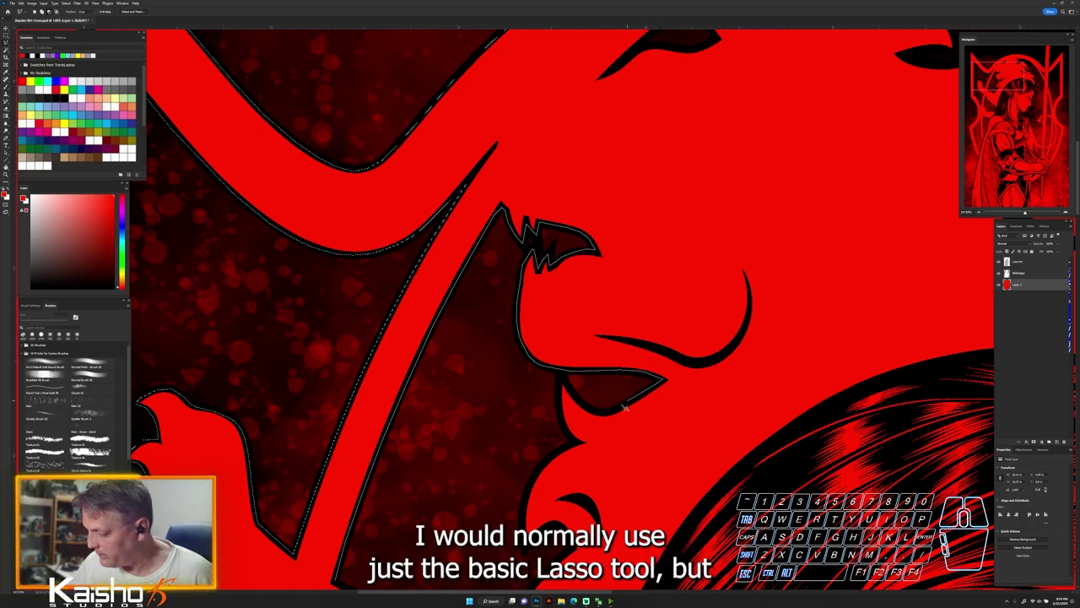
mouse_move(603, 414)
left_mouse_down()
mouse_move(561, 377)
mouse_move(568, 432)
left_mouse_up()
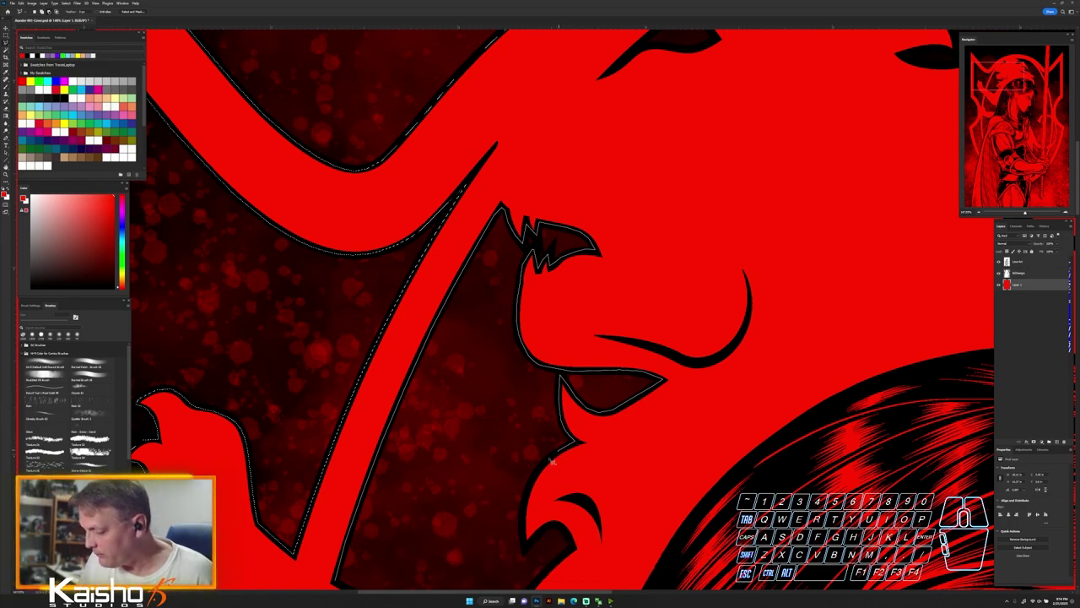
mouse_move(525, 506)
left_mouse_down()
mouse_move(527, 548)
mouse_move(551, 481)
mouse_move(569, 476)
mouse_move(582, 501)
mouse_move(601, 359)
mouse_move(546, 422)
left_mouse_up()
key("space")
key("space")
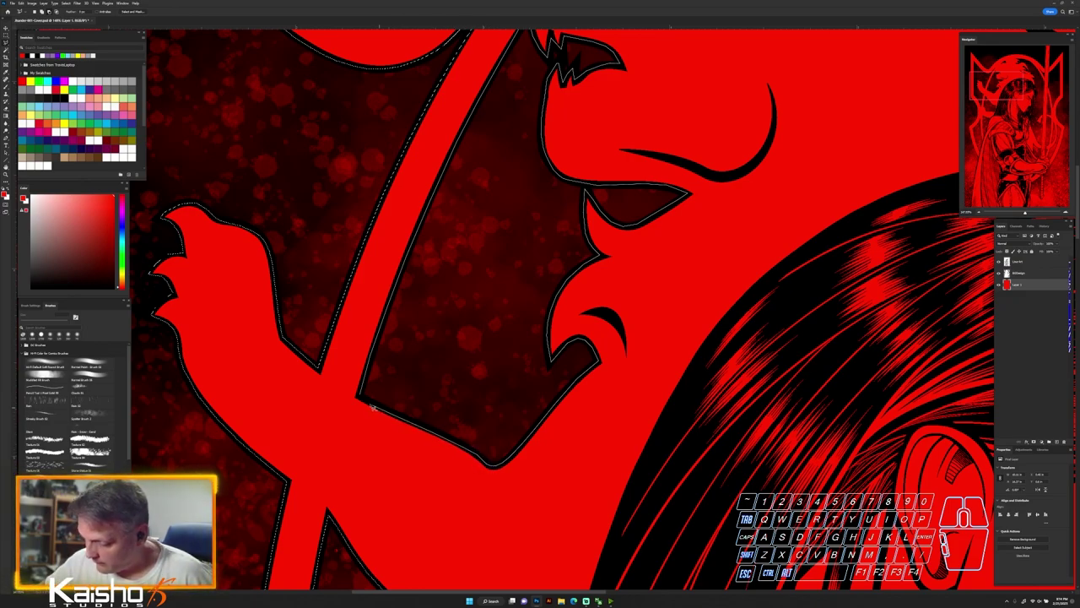
Subtract the dark shape of the lion's eye from the emblem selection
key("ctrl+space")
left_click_drag(570, 405, 545, 411)
left_click_drag(603, 200, 654, 186)
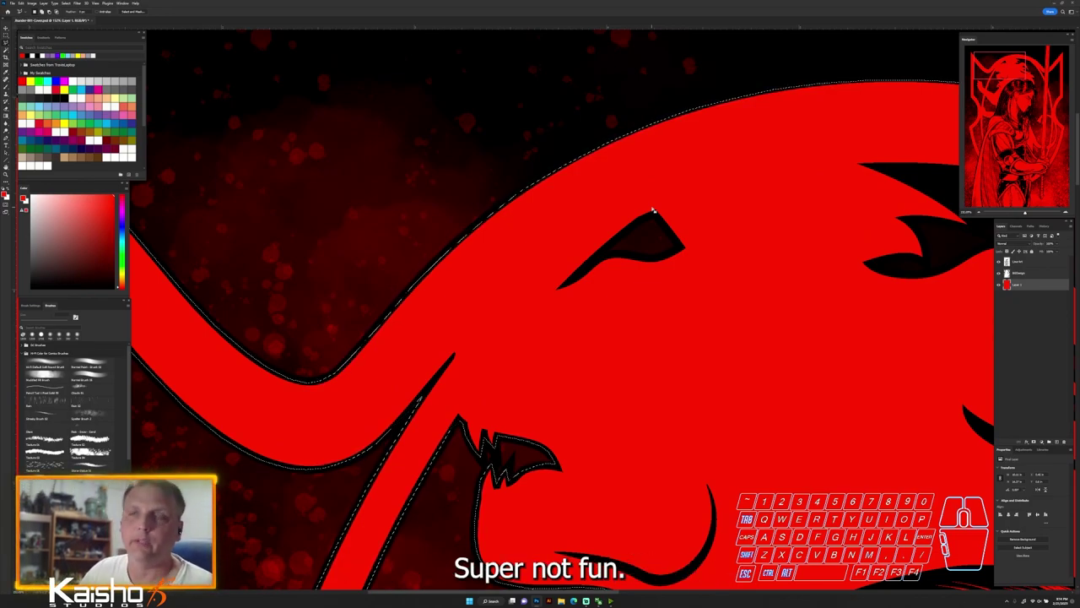
left_click(576, 276, "alt")
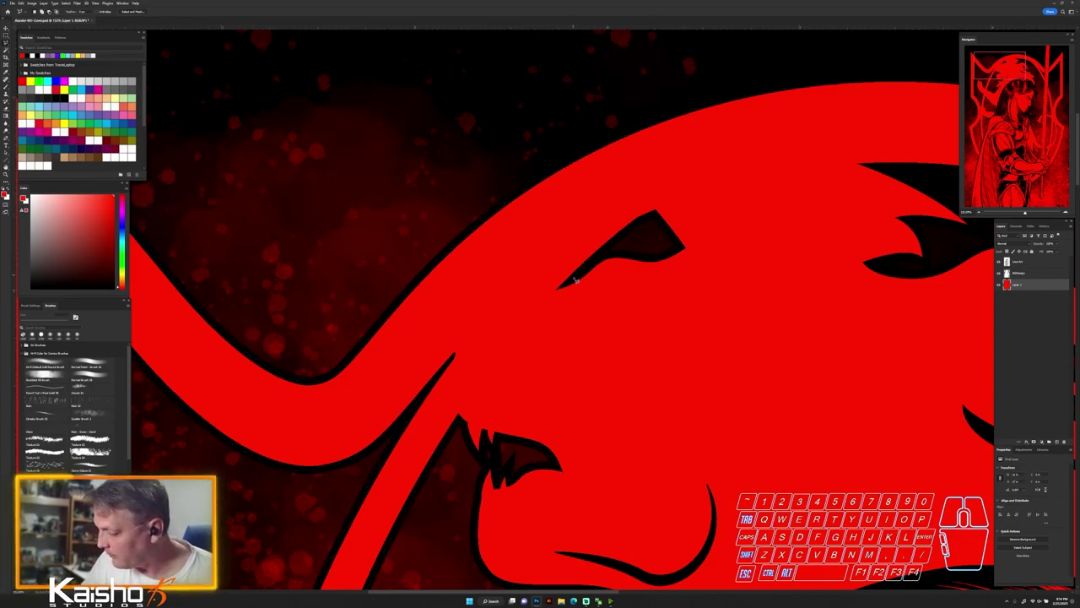
Subtract the narrow slits in the lion's mane and start tracing the large gap along the mane's jagged edge
left_click_drag(754, 355, 352, 313)
left_click_drag(735, 277, 600, 301)
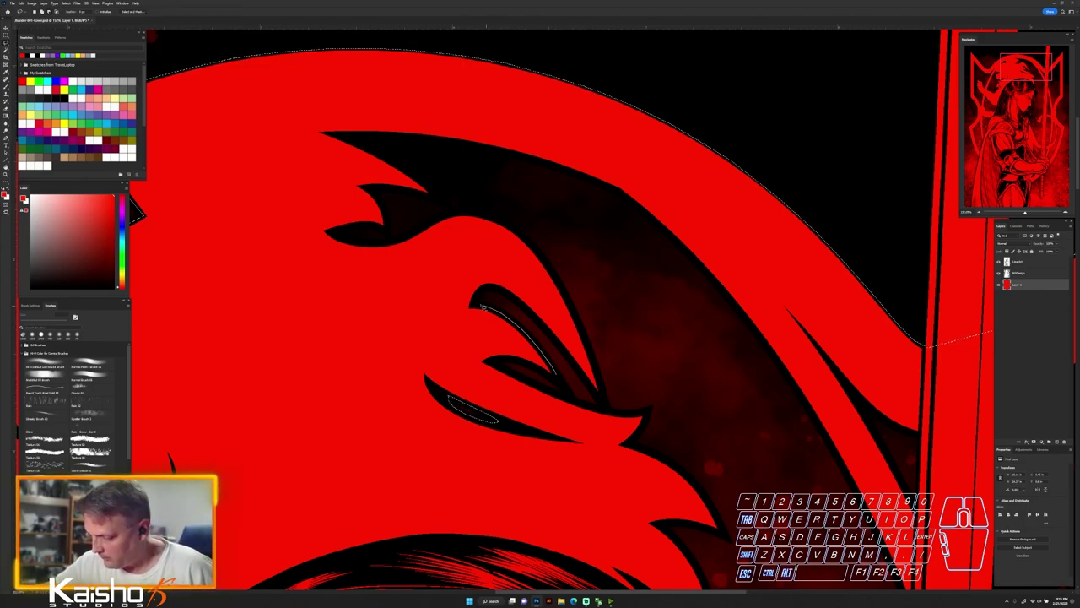
left_click_drag(569, 304, 654, 360)
left_click_drag(525, 366, 555, 377)
mouse_move(639, 380)
left_mouse_down()
mouse_move(643, 415)
mouse_move(630, 447)
left_mouse_up()
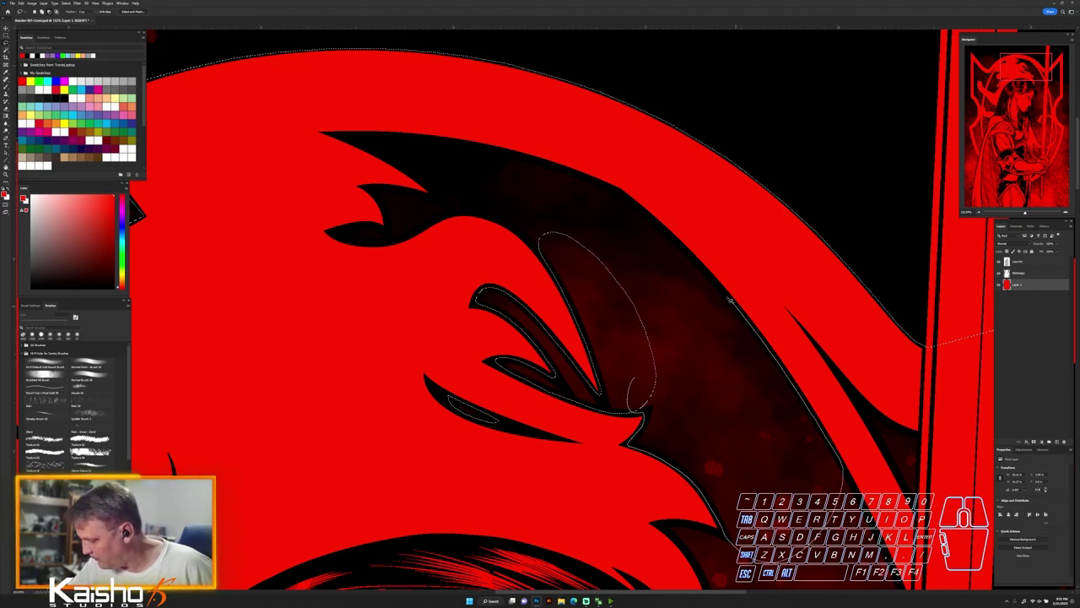
Extend the subtracted mane gap over its forked tips and along the underside of the emblem's upper arch
left_click_drag(529, 186, 622, 321)
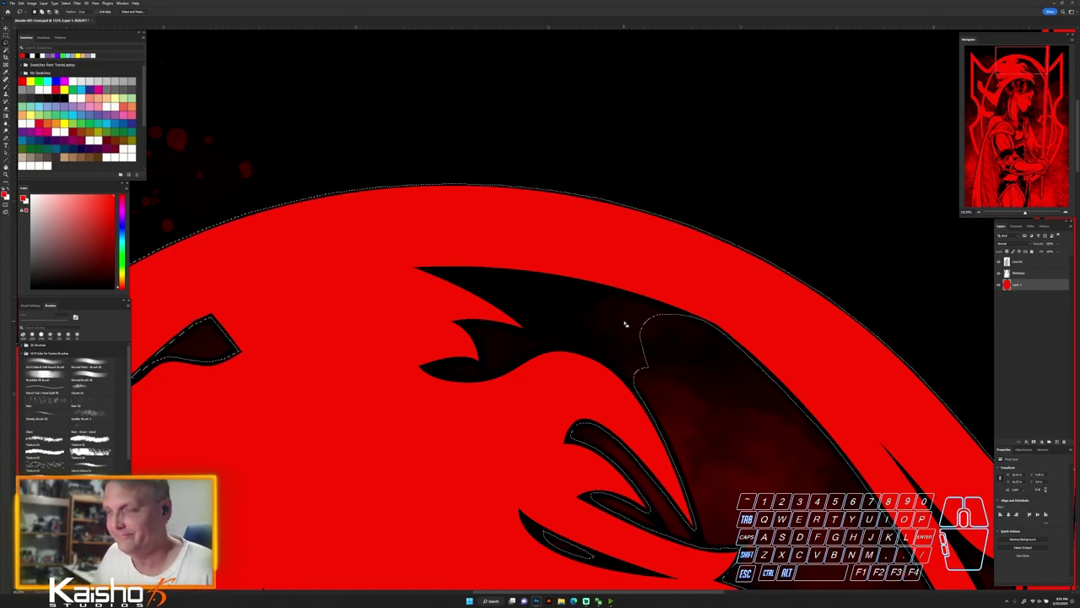
scroll(492, 376, "up", 2)
left_click_drag(405, 371, 453, 385)
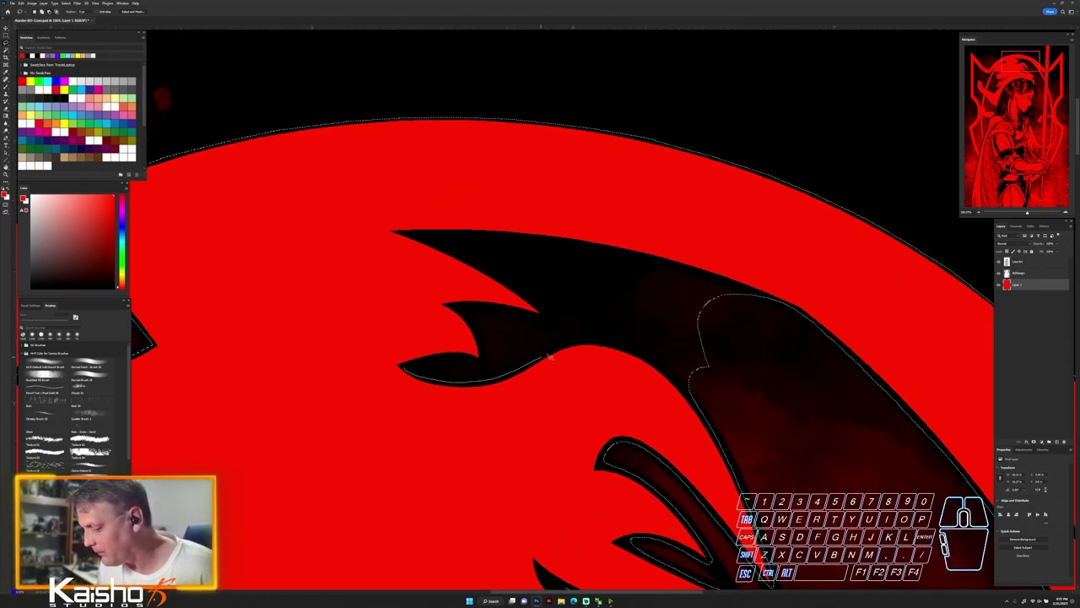
mouse_move(685, 390)
left_mouse_down()
mouse_move(739, 323)
mouse_move(570, 254)
mouse_move(500, 344)
mouse_move(408, 363)
left_mouse_up()
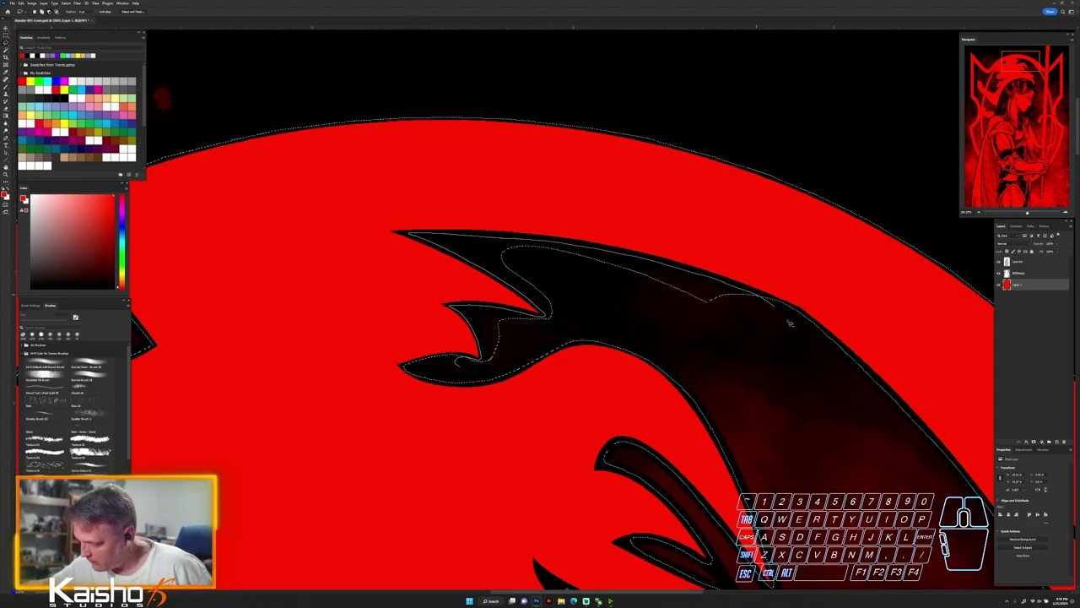
left_click_drag(779, 311, 396, 146)
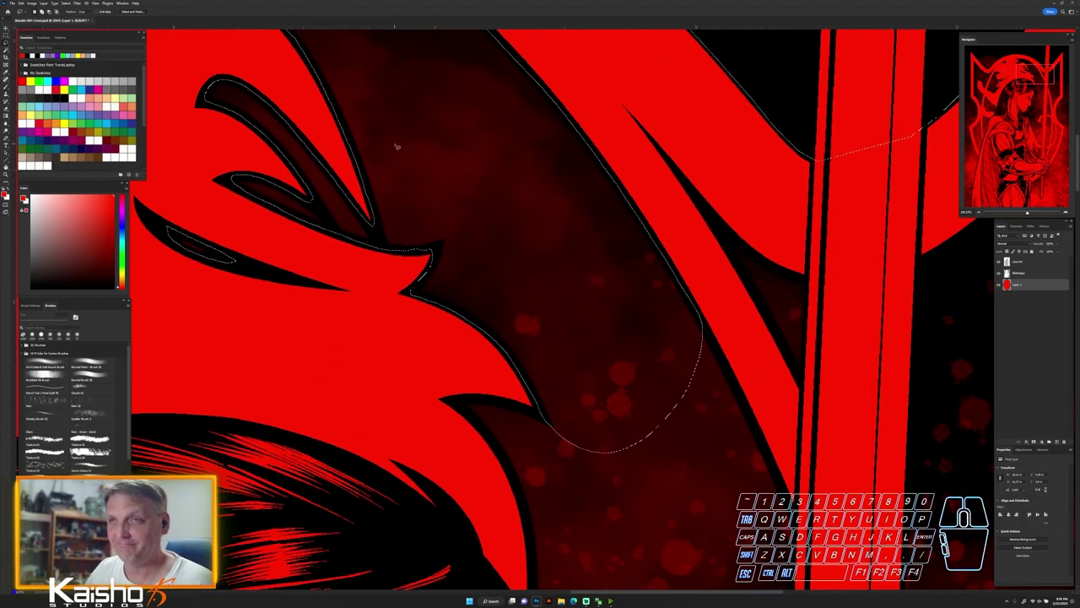
Subtract the lower part of the mane gap down to the sword, plus the small triangular gap beside the blade
left_click_drag(536, 577, 511, 475)
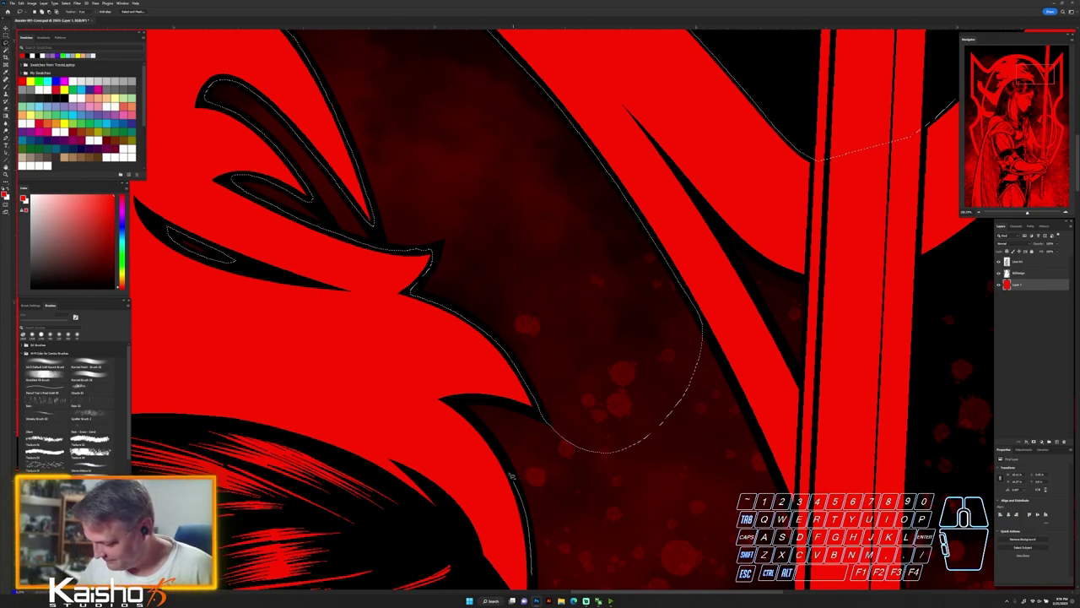
mouse_move(522, 408)
left_mouse_down()
mouse_move(563, 348)
mouse_move(682, 323)
left_mouse_up()
left_click_drag(726, 370, 700, 525)
left_click_drag(697, 447, 722, 364)
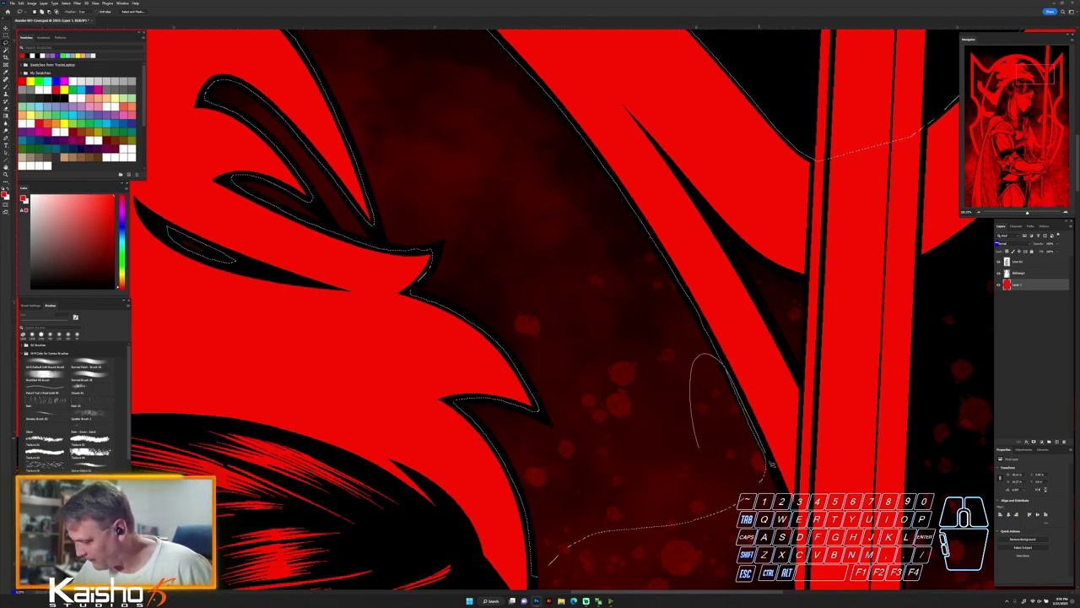
left_click_drag(812, 567, 704, 511)
left_click_drag(761, 394, 545, 411)
left_click_drag(624, 373, 599, 422)
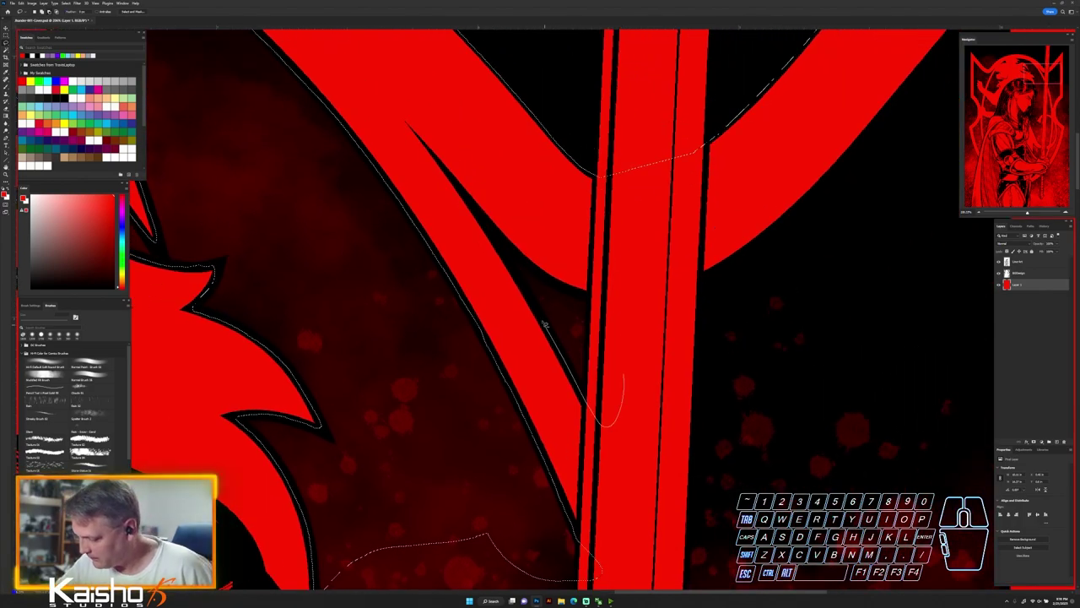
mouse_move(522, 261)
left_mouse_down()
mouse_move(633, 352)
mouse_move(792, 287)
mouse_move(677, 438)
mouse_move(564, 518)
mouse_move(565, 457)
mouse_move(719, 327)
mouse_move(895, 124)
mouse_move(779, 417)
mouse_move(617, 365)
mouse_move(568, 227)
mouse_move(703, 87)
mouse_move(730, 118)
mouse_move(727, 561)
mouse_move(708, 566)
mouse_move(676, 206)
mouse_move(613, 432)
mouse_move(606, 351)
mouse_move(646, 272)
left_mouse_up()
Trace the gap beyond the sword up into the inner corner between the emblem's diagonal and vertical right bands
key("space")
key("space")
left_click(726, 562, "alt")
key("space")
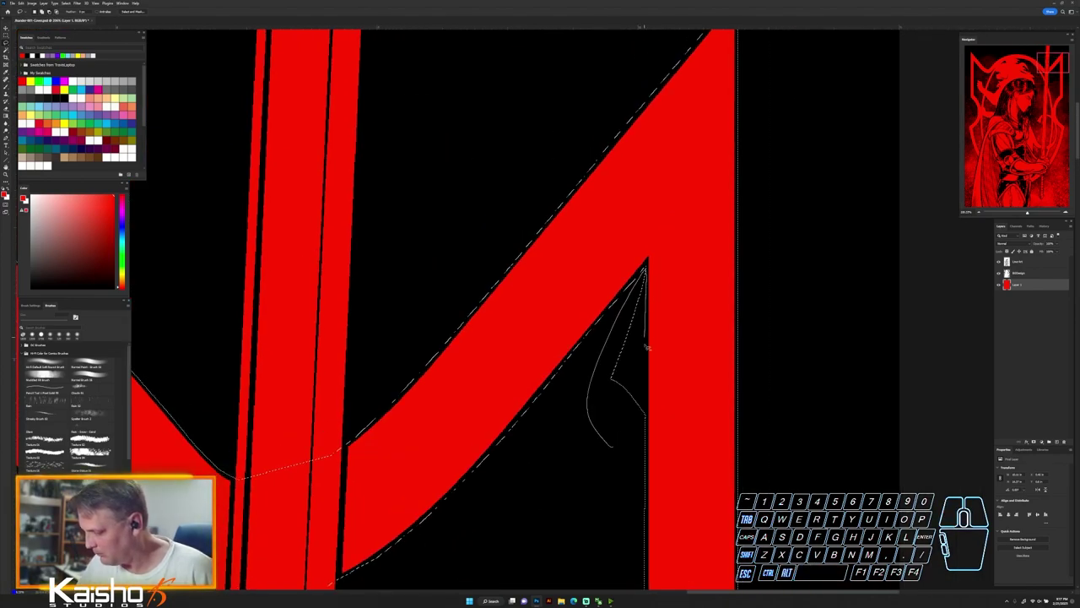
left_click_drag(647, 347, 644, 460)
key("space")
Subtract the long gap down the emblem's right side to its V-shaped tip and the narrow gap beside the sword blade
left_click_drag(699, 513, 724, 88)
left_click_drag(695, 393, 713, 304)
mouse_move(550, 107)
left_mouse_down()
mouse_move(354, 146)
mouse_move(389, 507)
mouse_move(662, 544)
mouse_move(686, 463)
mouse_move(655, 233)
mouse_move(550, 108)
left_mouse_up()
mouse_move(552, 495)
left_mouse_down()
mouse_move(542, 236)
mouse_move(677, 284)
mouse_move(676, 429)
mouse_move(588, 540)
mouse_move(431, 433)
mouse_move(446, 245)
mouse_move(493, 261)
left_mouse_up()
left_click(578, 206, "alt")
left_click(523, 211)
left_click_drag(611, 462, 646, 224)
left_click_drag(534, 226, 484, 273)
mouse_move(509, 425)
left_mouse_down()
mouse_move(533, 500)
mouse_move(710, 135)
left_mouse_up()
mouse_move(374, 111)
left_mouse_down()
mouse_move(448, 468)
mouse_move(245, 183)
mouse_move(355, 94)
left_mouse_up()
left_click_drag(610, 412, 677, 102)
mouse_move(400, 128)
left_mouse_down()
mouse_move(465, 173)
mouse_move(531, 319)
mouse_move(541, 452)
left_mouse_up()
left_click_drag(446, 413, 397, 133)
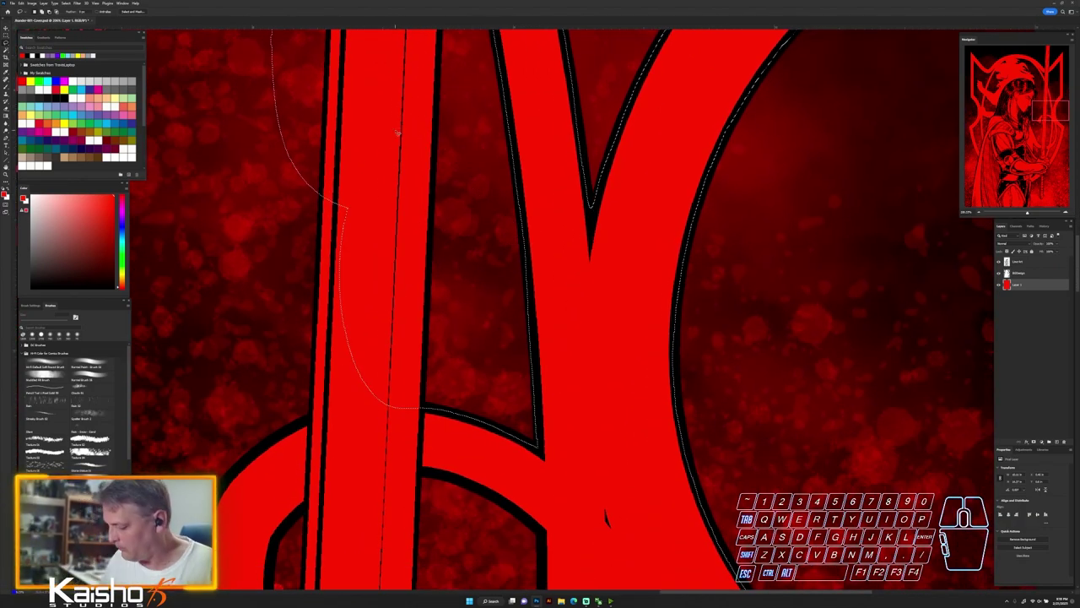
Trace the inner and outer edges of the curled limb crossing behind the sword, including its pointed tips, to refine the selection
left_click_drag(648, 317, 718, 58)
mouse_move(349, 385)
left_mouse_down()
mouse_move(342, 293)
mouse_move(400, 443)
mouse_move(350, 385)
left_mouse_up()
left_click_drag(412, 252, 520, 219)
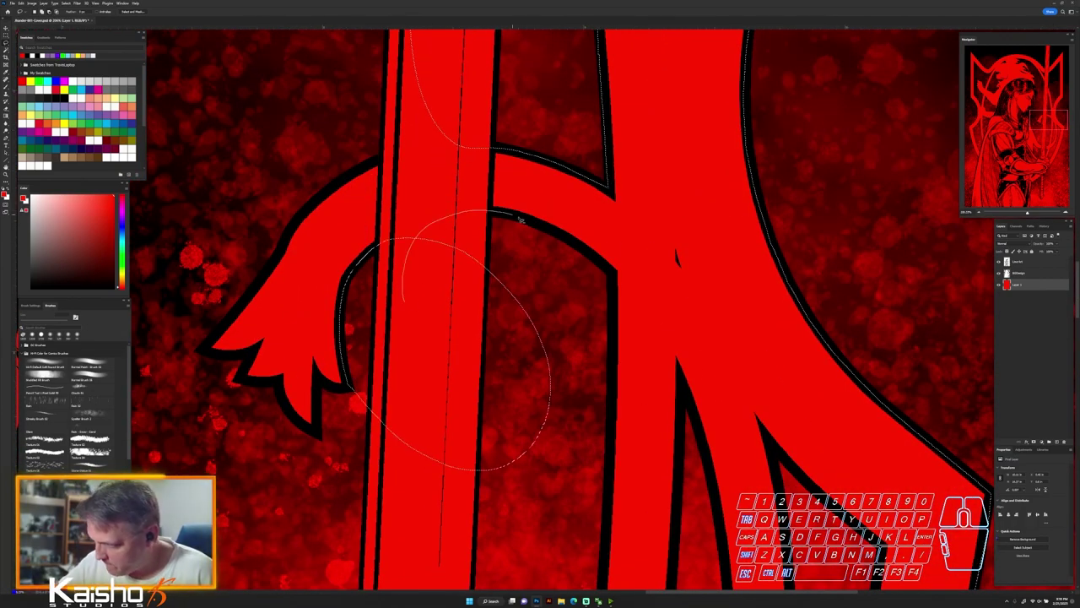
mouse_move(612, 274)
left_mouse_down()
mouse_move(610, 436)
mouse_move(433, 460)
mouse_move(419, 430)
left_mouse_up()
left_click_drag(568, 401, 779, 378)
mouse_move(652, 74)
left_mouse_down()
mouse_move(529, 176)
mouse_move(450, 288)
mouse_move(450, 331)
left_mouse_up()
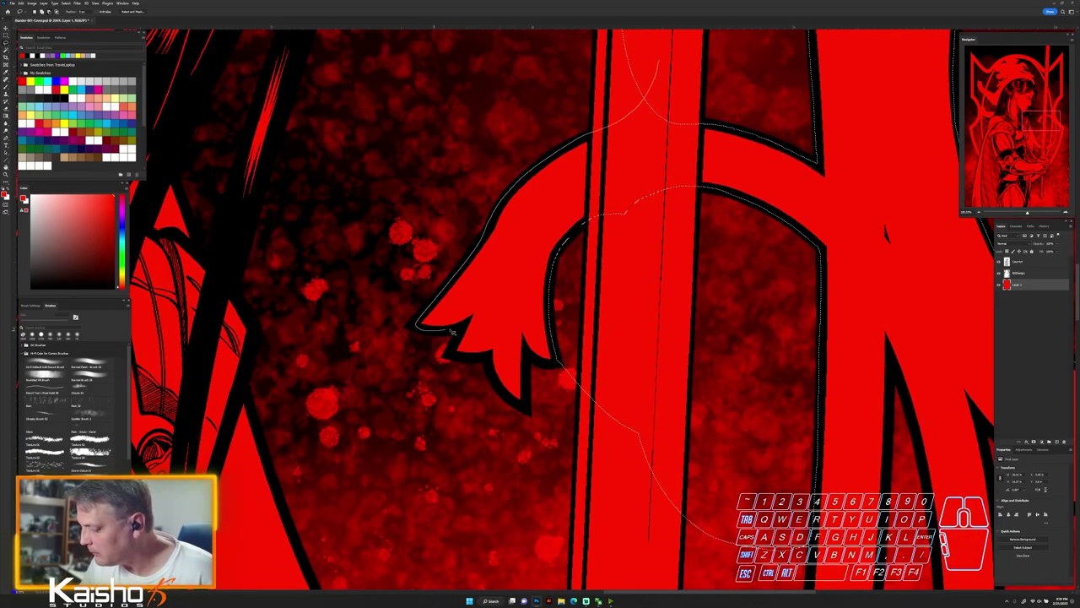
mouse_move(561, 361)
left_mouse_down()
mouse_move(308, 258)
mouse_move(657, 44)
left_mouse_up()
Subtract the large gap around the sword blade, following the curved band on both sides down towards the sword guard
mouse_move(743, 249)
left_mouse_down()
mouse_move(687, 405)
mouse_move(579, 413)
left_mouse_up()
mouse_move(682, 461)
left_mouse_down()
mouse_move(620, 229)
mouse_move(648, 254)
left_mouse_up()
mouse_move(422, 258)
left_mouse_down()
mouse_move(521, 233)
mouse_move(608, 302)
left_mouse_up()
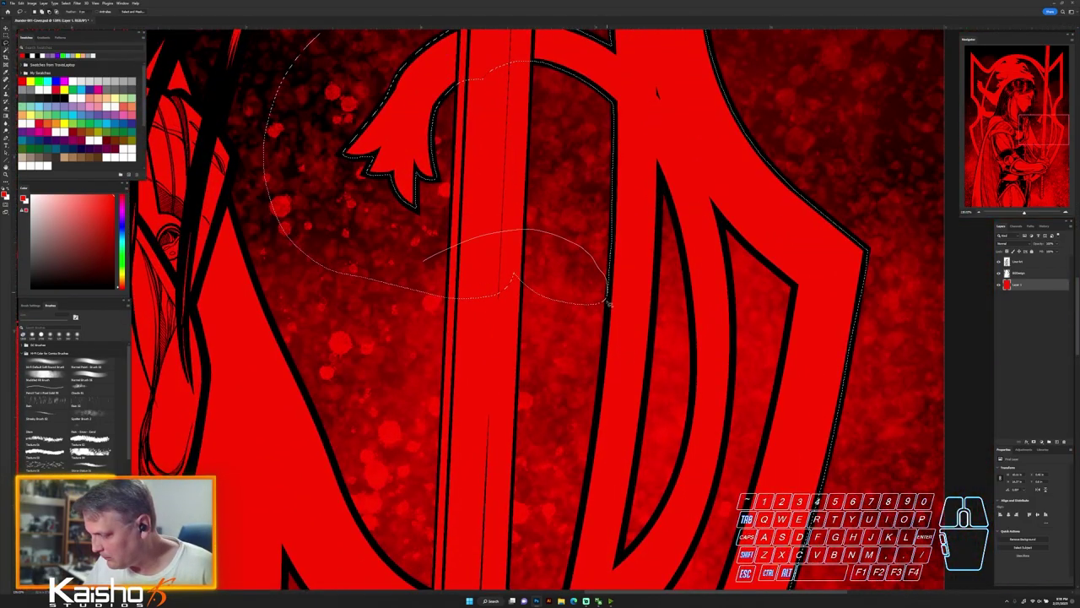
left_click_drag(576, 547, 353, 504)
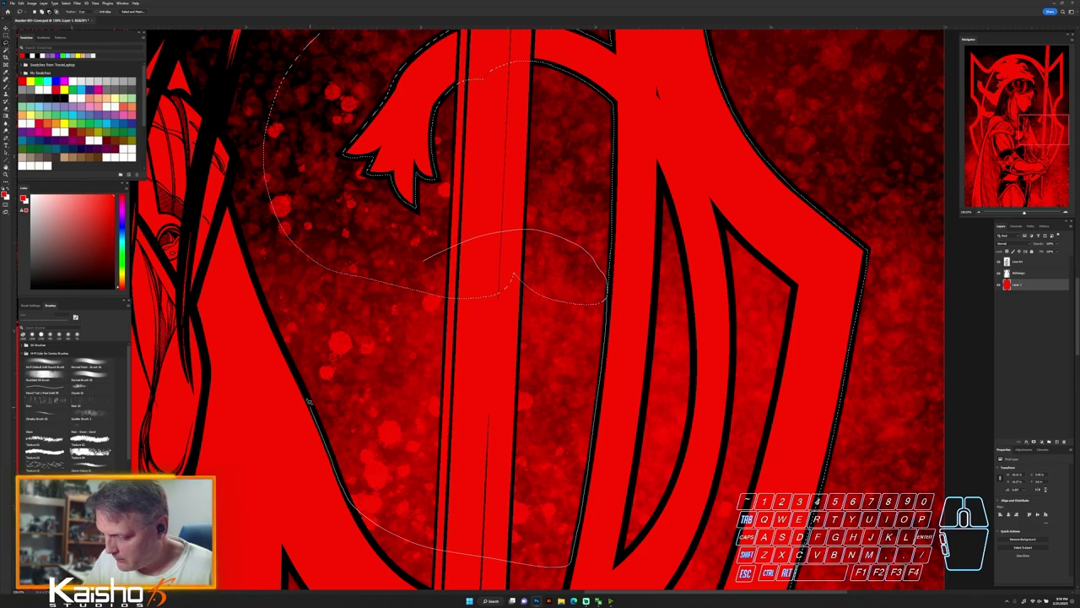
left_click_drag(256, 272, 441, 254)
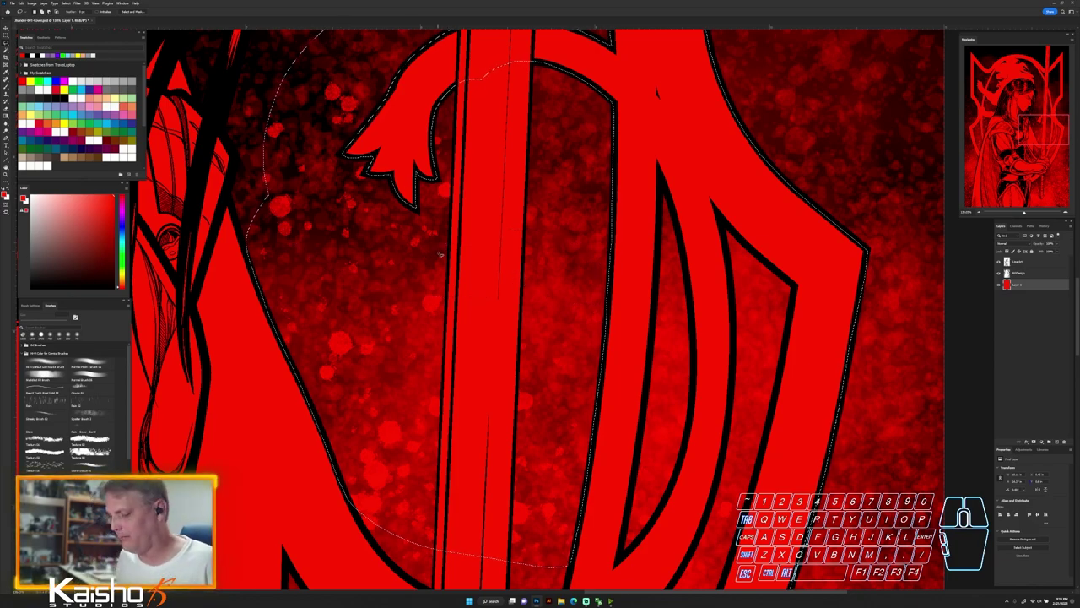
left_click_drag(511, 440, 494, 313)
left_click_drag(422, 310, 327, 359)
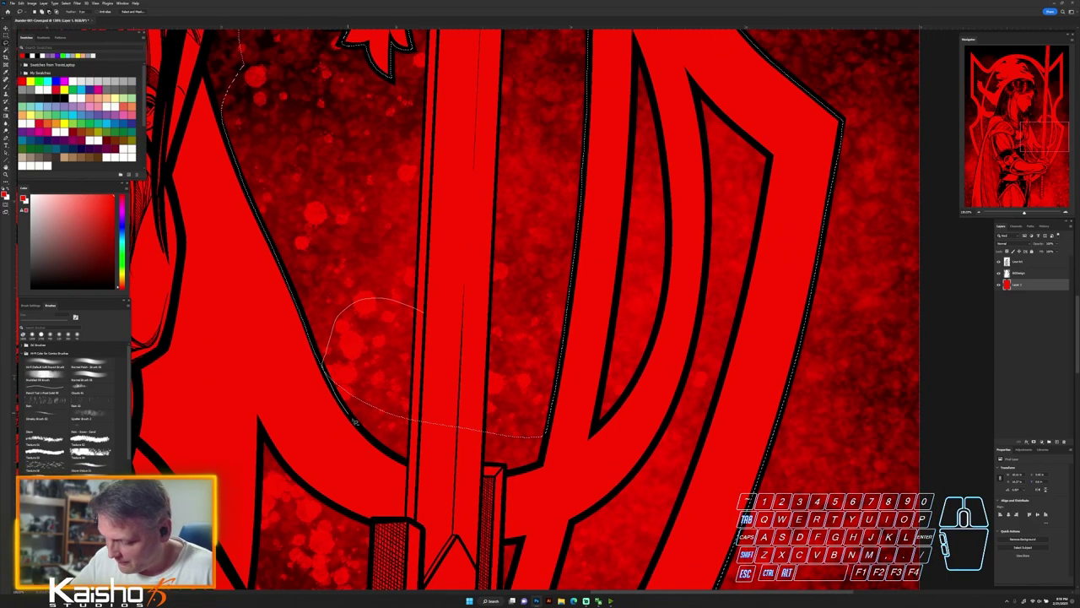
left_click_drag(354, 422, 492, 432)
mouse_move(506, 393)
left_mouse_down()
mouse_move(505, 467)
mouse_move(515, 396)
left_mouse_up()
Finish the large gap's lower edge at the sword guard and subtract the small pointed gap beside the guard
mouse_move(350, 144)
left_mouse_down()
mouse_move(514, 461)
mouse_move(552, 508)
left_mouse_up()
mouse_move(403, 369)
left_mouse_down()
mouse_move(511, 38)
mouse_move(512, 504)
left_mouse_up()
left_click_drag(540, 194, 483, 451)
mouse_move(629, 246)
left_mouse_down()
mouse_move(464, 409)
mouse_move(467, 211)
mouse_move(493, 41)
mouse_move(686, 321)
mouse_move(696, 515)
left_mouse_up()
mouse_move(619, 289)
left_mouse_down()
mouse_move(506, 426)
mouse_move(457, 311)
mouse_move(609, 274)
left_mouse_up()
left_click_drag(731, 495, 667, 493)
left_click_drag(726, 434, 683, 160)
left_click_drag(711, 375, 582, 202)
left_click_drag(519, 446, 565, 446)
mouse_move(528, 409)
left_mouse_down()
mouse_move(553, 403)
mouse_move(518, 415)
mouse_move(524, 409)
left_mouse_up()
Subtract the gap between the warrior's arm and the sword guard, following the curved band above it
left_click_drag(424, 414, 495, 399)
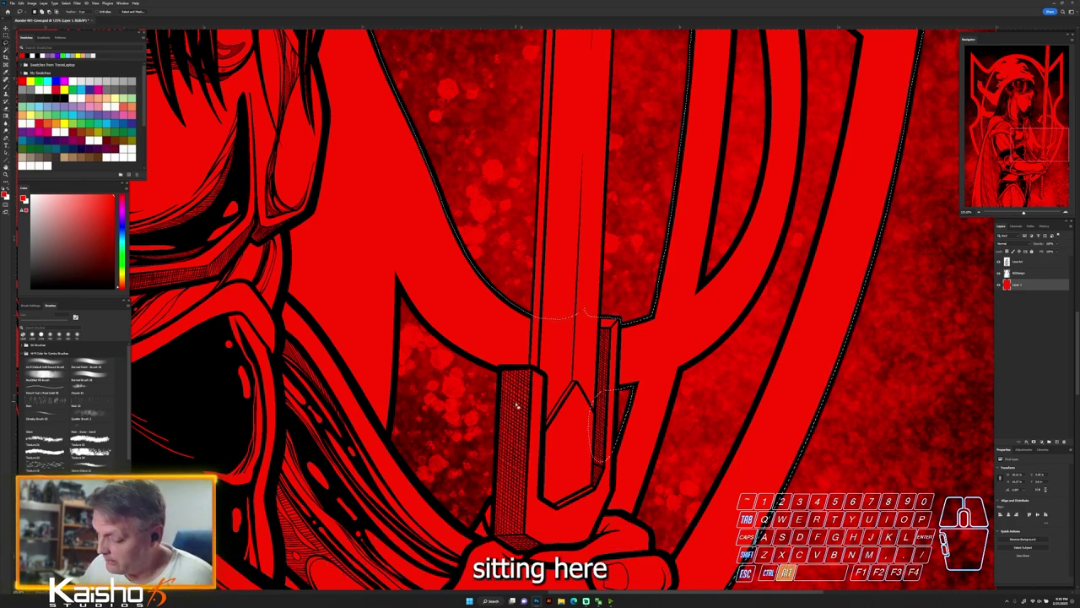
mouse_move(518, 402)
left_mouse_down()
mouse_move(512, 491)
mouse_move(477, 539)
mouse_move(433, 525)
mouse_move(405, 491)
left_mouse_up()
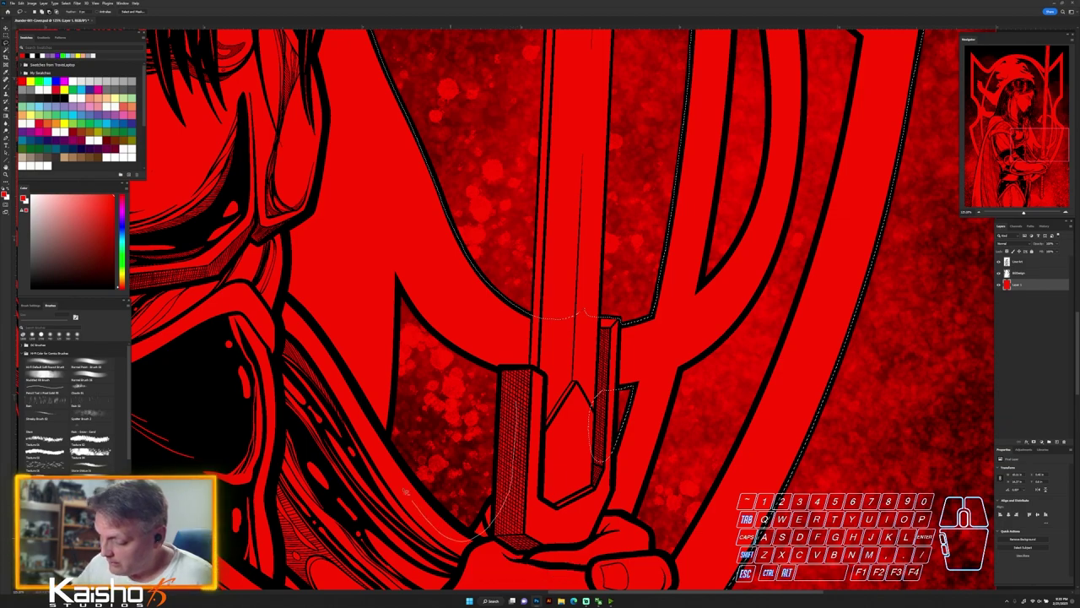
mouse_move(392, 413)
left_mouse_down()
mouse_move(403, 293)
mouse_move(436, 333)
mouse_move(496, 372)
left_mouse_up()
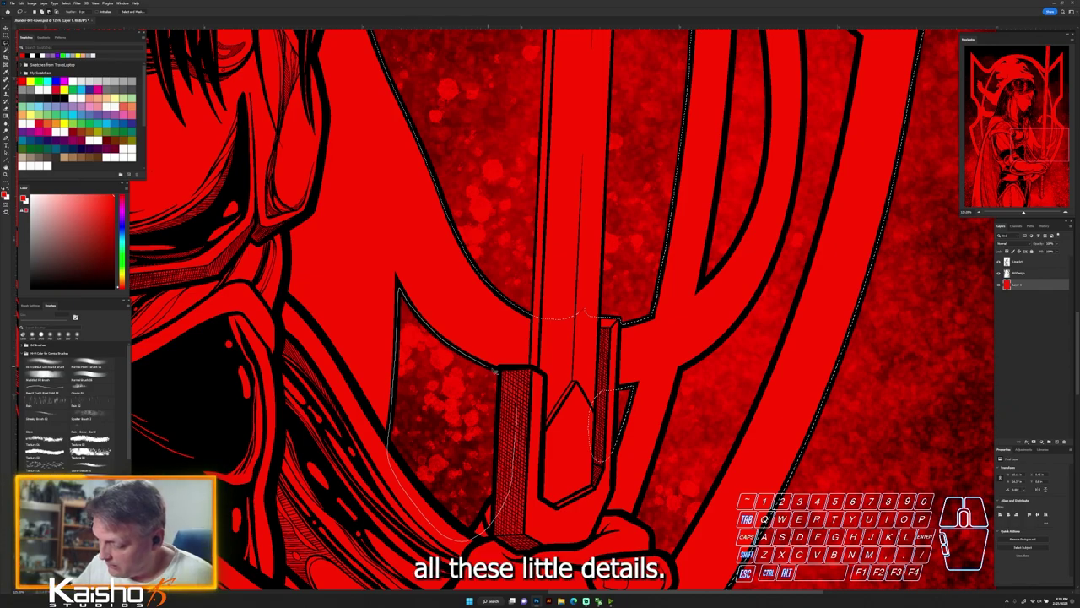
left_click_drag(639, 501, 578, 500)
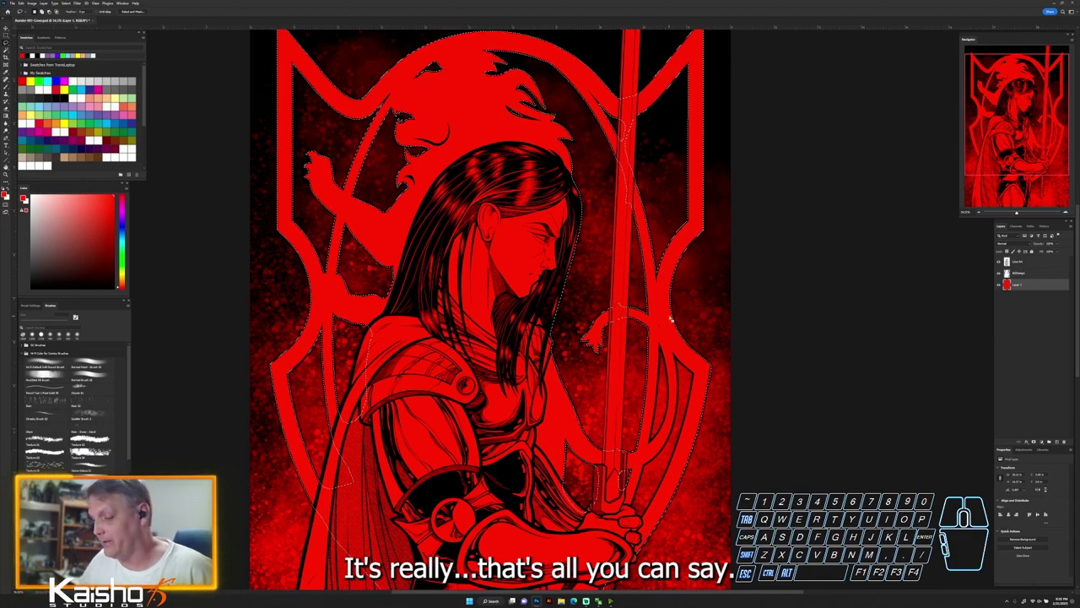
Subtract the remaining long gap between the curved inner band and the emblem's outer right band, down to the hands
left_click_drag(680, 417, 621, 475)
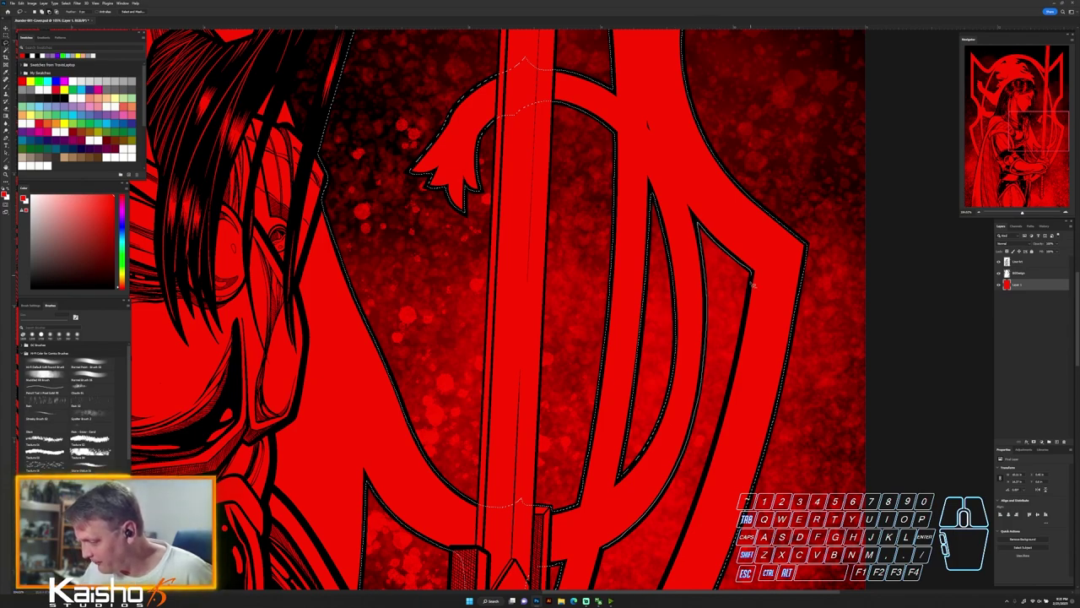
left_click_drag(683, 536, 748, 301)
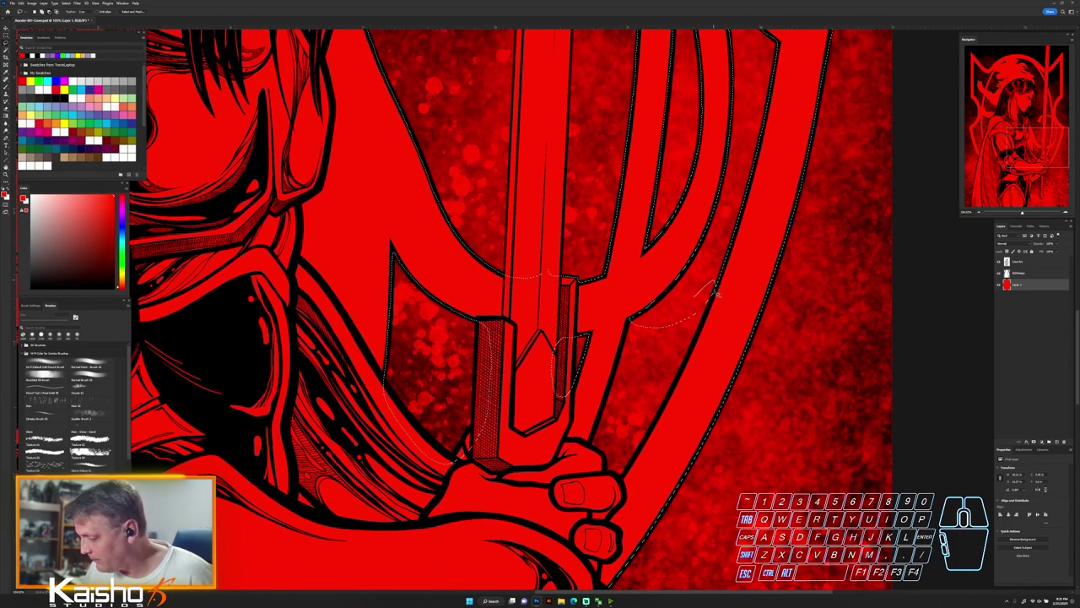
left_click_drag(702, 491, 673, 475)
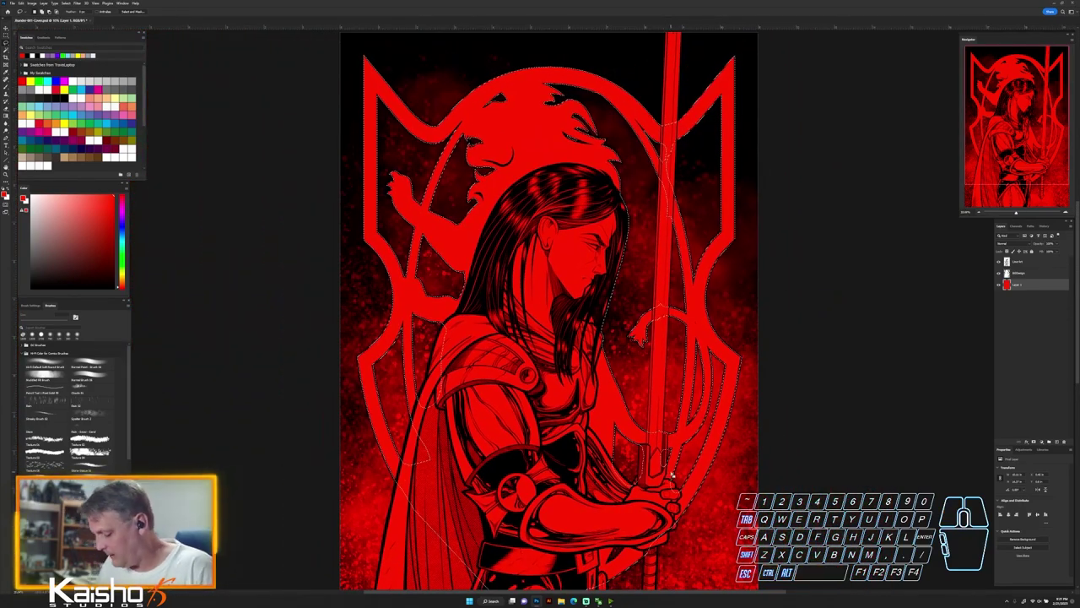
Shift the hue of the selected emblem area to orange and clear the selection
key("ctrl+u")
left_click_drag(826, 228, 832, 228)
left_click(892, 203)
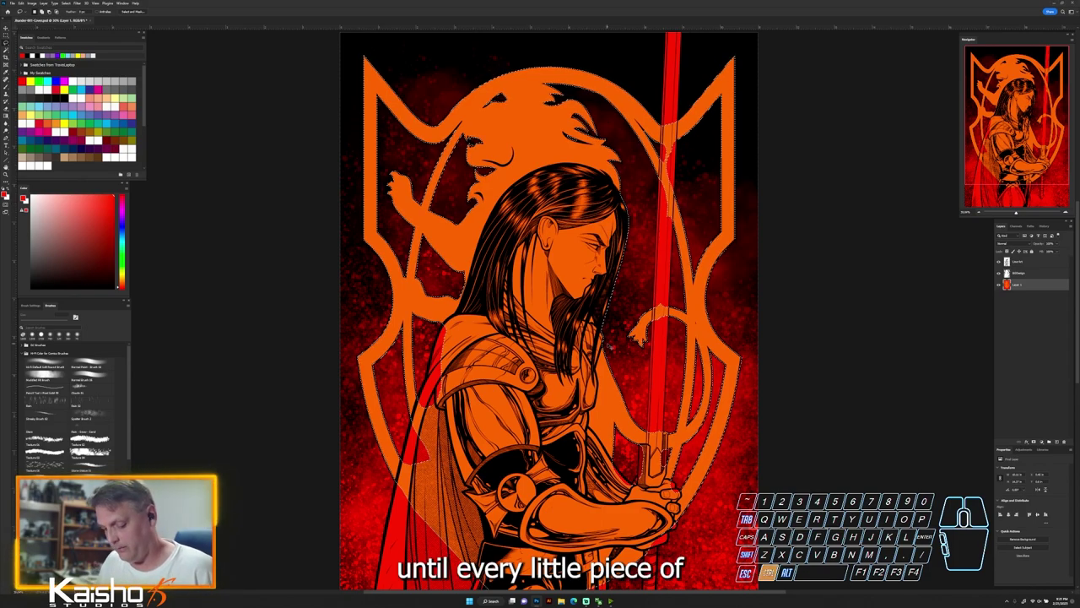
key("ctrl+d")
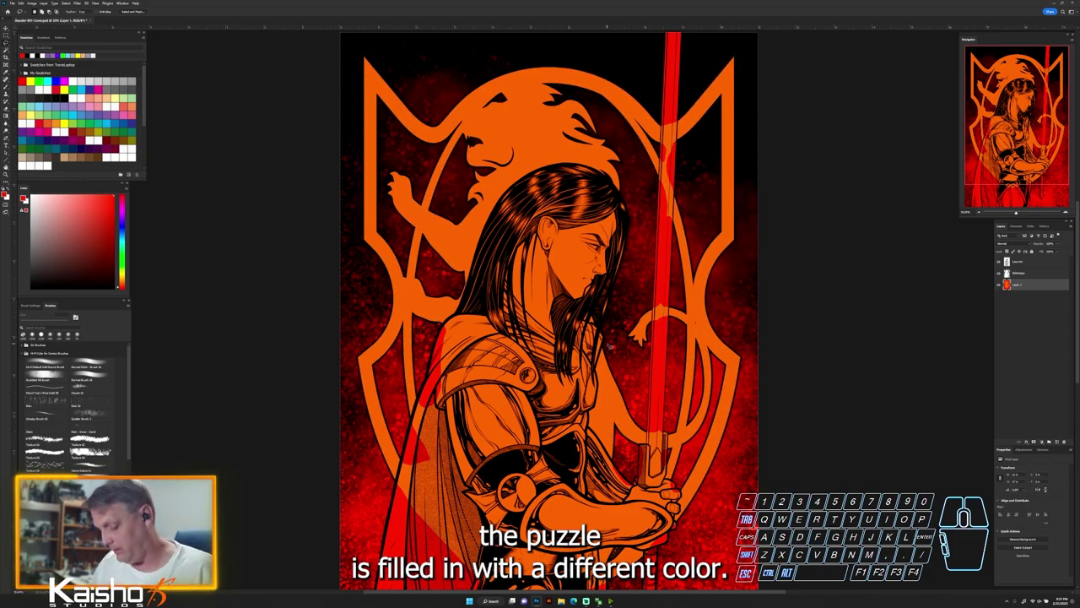
Start a new lasso selection of the warrior, roughly enclosing the cape, torso and legs
left_click_drag(568, 497, 557, 364)
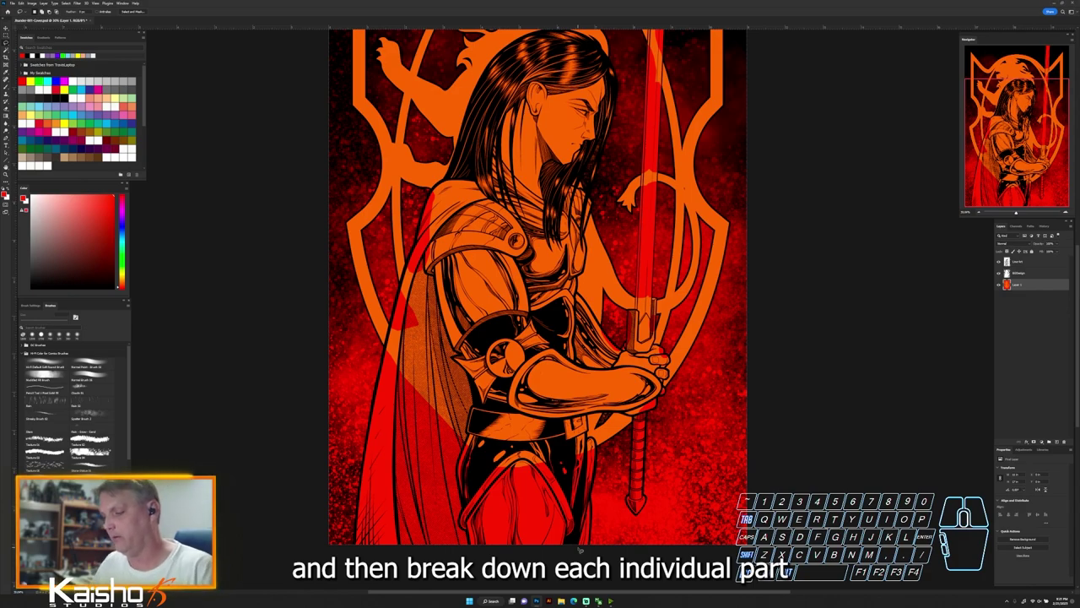
mouse_move(473, 571)
left_mouse_down()
mouse_move(392, 548)
mouse_move(371, 501)
mouse_move(438, 256)
left_mouse_up()
mouse_move(524, 245)
left_mouse_down()
mouse_move(591, 347)
mouse_move(569, 363)
left_mouse_up()
left_click_drag(582, 534, 577, 557)
mouse_move(411, 512)
left_mouse_down()
mouse_move(503, 498)
mouse_move(530, 456)
left_mouse_up()
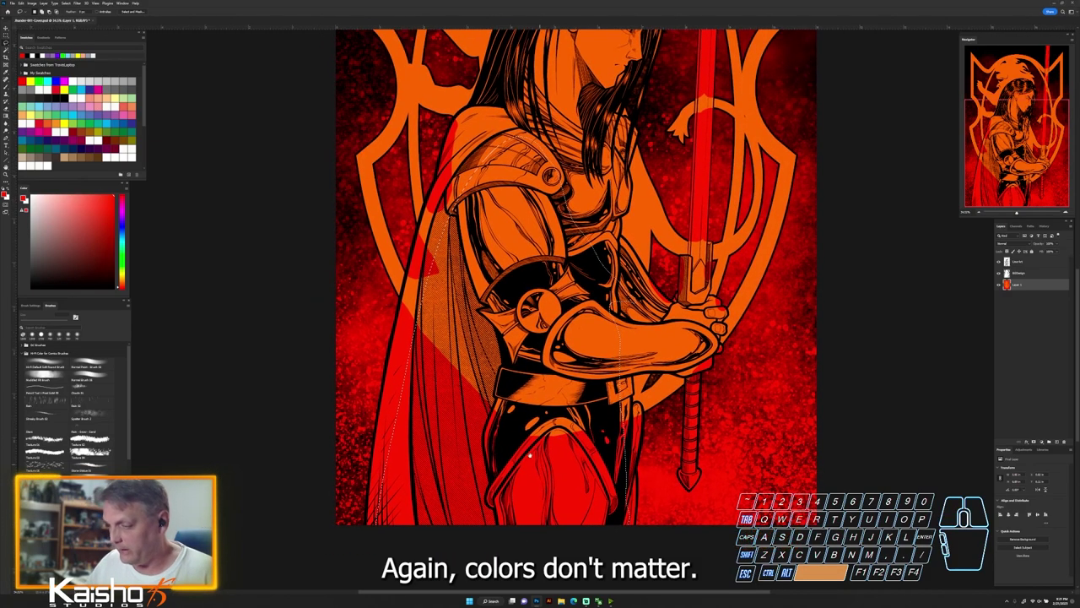
mouse_move(489, 261)
left_mouse_down()
mouse_move(444, 545)
mouse_move(372, 532)
mouse_move(425, 265)
left_mouse_up()
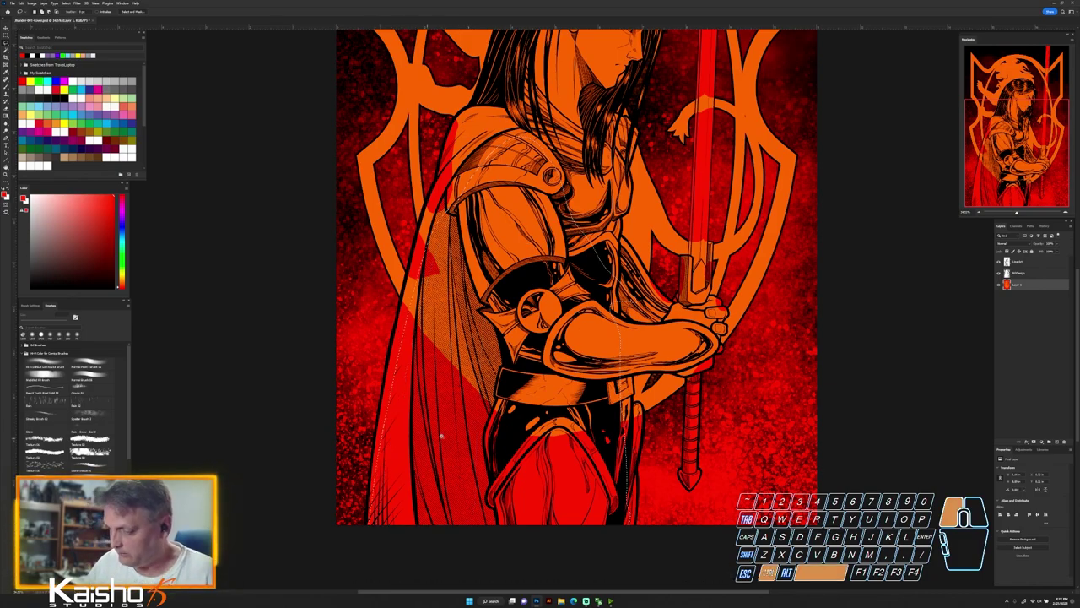
Add the cape's outer edge to the warrior selection, tracing from the page's lower edge up towards the shoulder
scroll(394, 450, "up", 3)
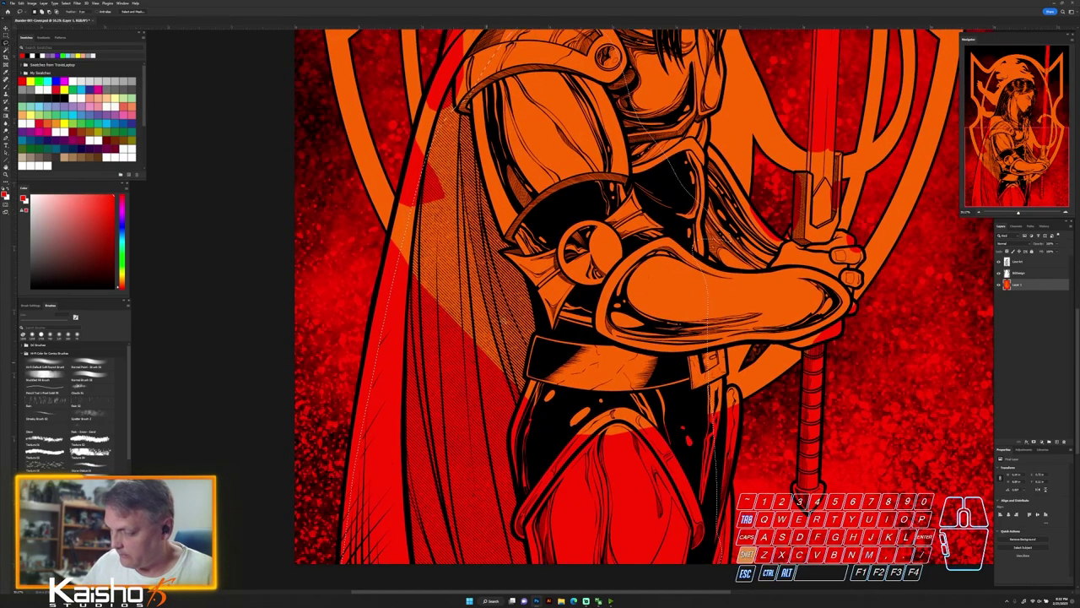
mouse_move(503, 320)
left_mouse_down()
mouse_move(449, 576)
mouse_move(348, 583)
left_mouse_up()
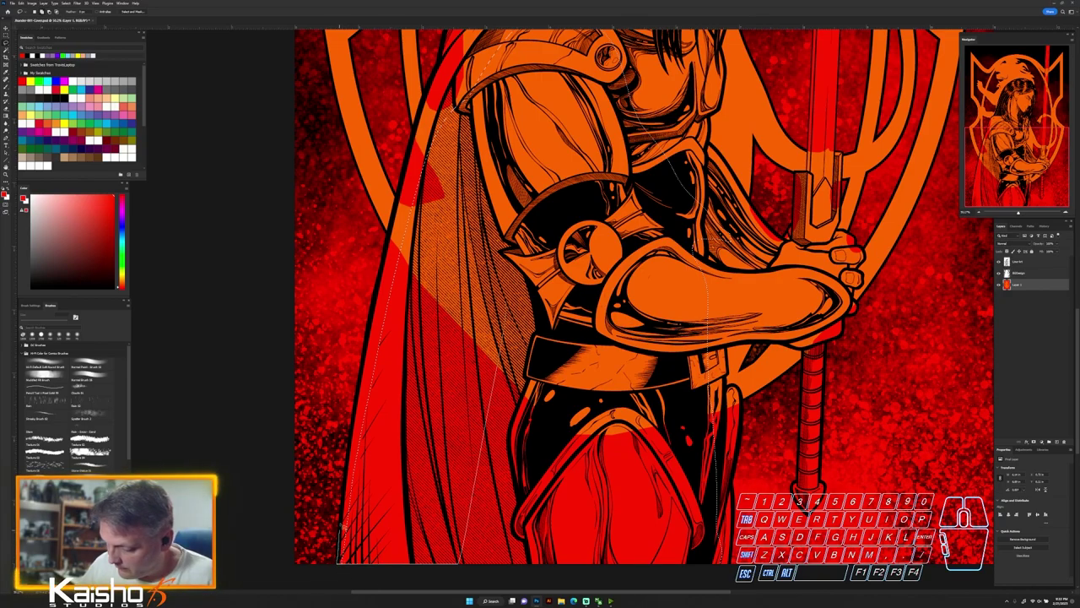
left_click_drag(344, 497, 372, 330)
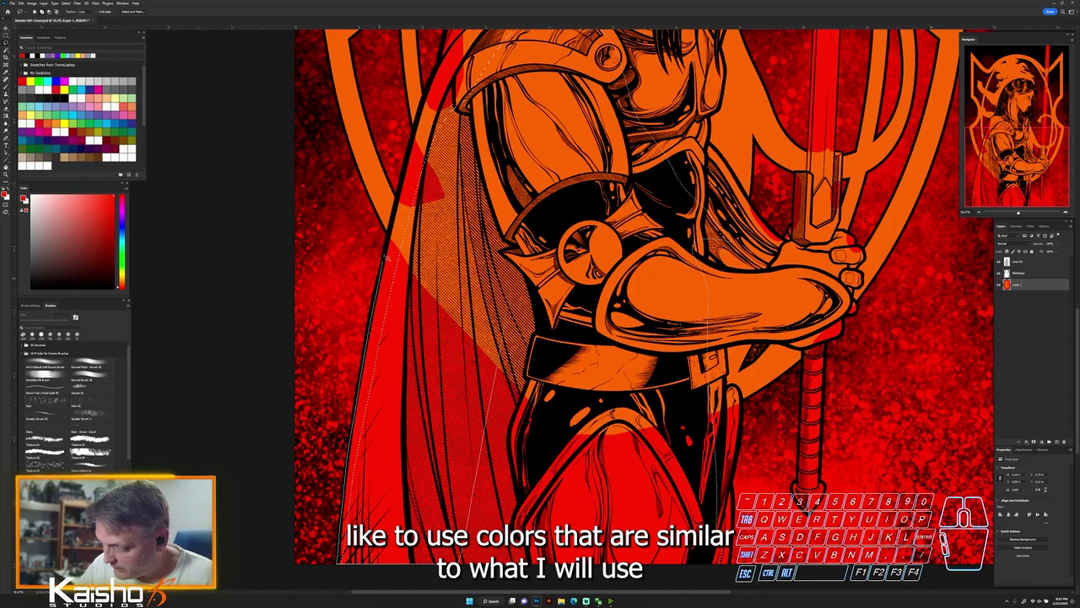
left_click_drag(385, 260, 392, 224)
mouse_move(411, 152)
left_mouse_down()
mouse_move(427, 98)
mouse_move(509, 70)
mouse_move(518, 291)
left_mouse_up()
Extend the warrior selection over the cape's shoulder and up the lower back edge of the long hair
left_click_drag(613, 91, 586, 448)
left_click(542, 442, "ctrl")
scroll(517, 431, "up", 3)
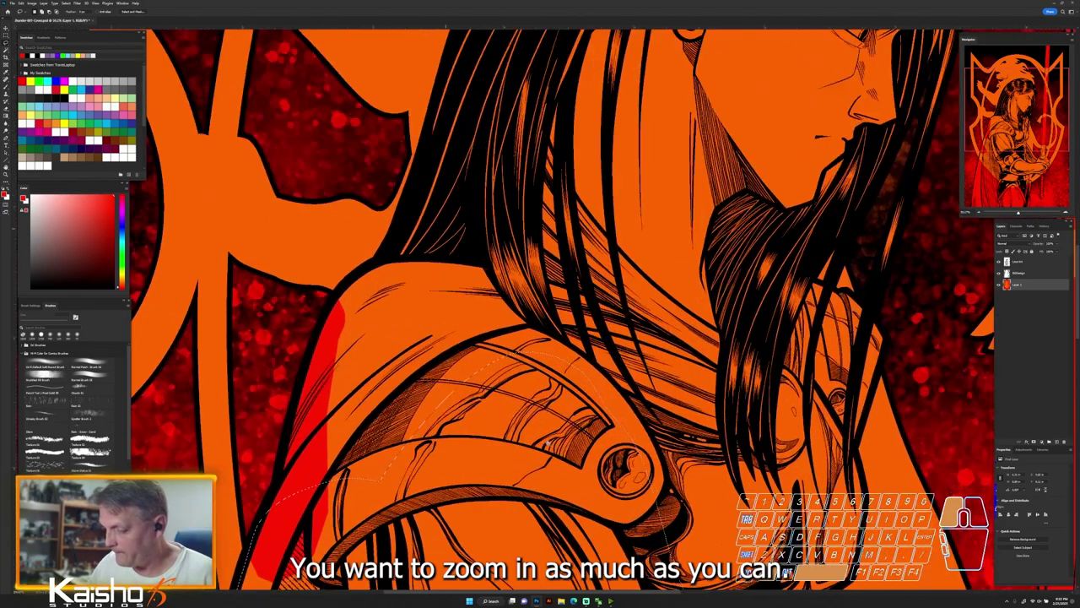
left_click_drag(262, 558, 258, 523)
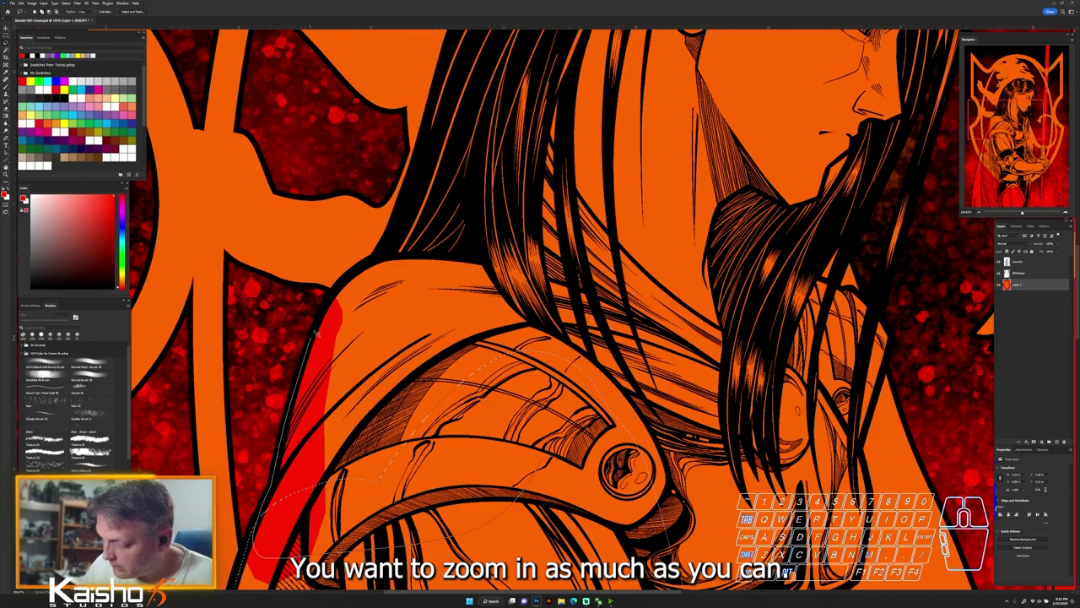
left_click_drag(341, 287, 375, 259)
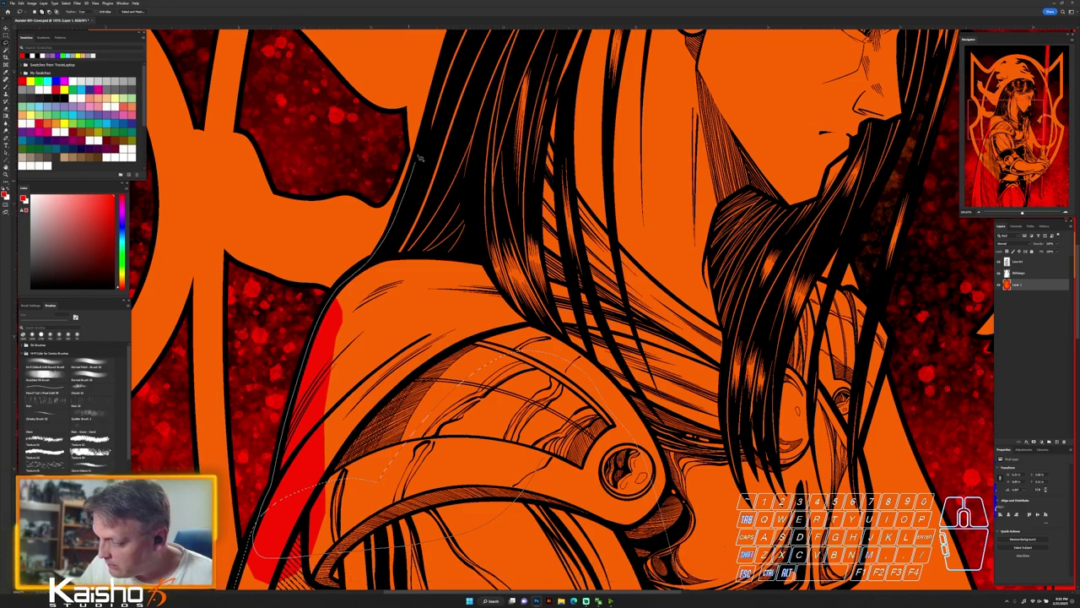
mouse_move(454, 40)
left_mouse_down()
mouse_move(505, 48)
mouse_move(628, 141)
left_mouse_up()
Add the back and crown of the hair to the warrior selection, tracing closely along its outer edge
mouse_move(694, 351)
left_mouse_down()
mouse_move(582, 459)
mouse_move(552, 465)
left_mouse_up()
left_click_drag(652, 116, 580, 458)
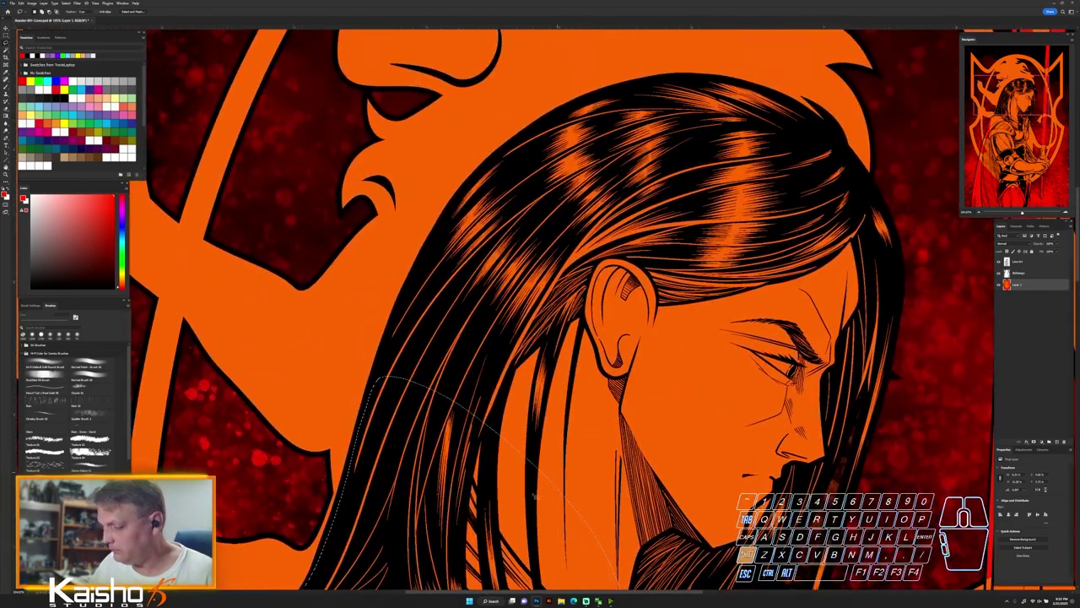
mouse_move(533, 497)
left_mouse_down()
mouse_move(458, 483)
mouse_move(396, 440)
left_mouse_up()
left_click_drag(416, 274, 447, 220)
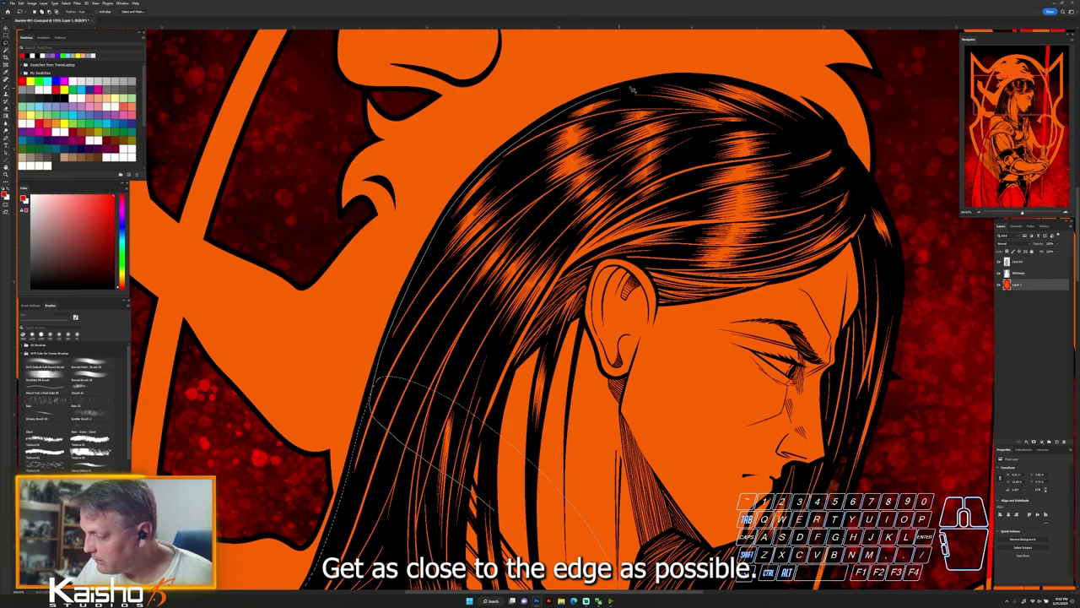
mouse_move(623, 91)
left_mouse_down()
mouse_move(681, 101)
mouse_move(718, 148)
left_mouse_up()
Add the forehead and the front hair strands to the warrior selection, tracing down past the face towards the chest
left_click_drag(844, 378, 625, 368)
left_click_drag(648, 193, 667, 250)
mouse_move(658, 352)
left_mouse_down()
mouse_move(610, 494)
mouse_move(629, 393)
left_mouse_up()
mouse_move(594, 484)
left_mouse_down()
mouse_move(436, 543)
mouse_move(581, 162)
mouse_move(651, 200)
left_mouse_up()
mouse_move(646, 176)
left_mouse_down()
mouse_move(657, 244)
mouse_move(642, 312)
left_mouse_up()
left_click_drag(626, 287, 654, 287)
mouse_move(198, 215)
left_mouse_down()
mouse_move(302, 181)
mouse_move(372, 176)
mouse_move(437, 185)
mouse_move(515, 216)
mouse_move(586, 272)
mouse_move(626, 324)
mouse_move(669, 430)
left_mouse_up()
mouse_move(681, 491)
left_mouse_down()
mouse_move(654, 490)
mouse_move(636, 180)
left_mouse_up()
left_click_drag(497, 397, 523, 398)
left_click_drag(310, 471, 496, 172)
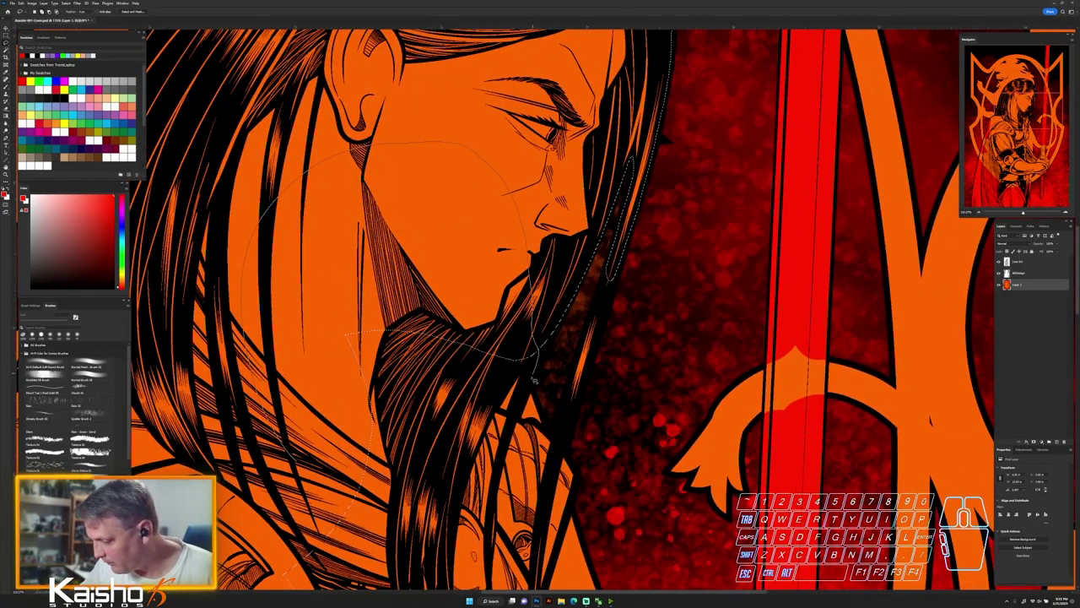
Add the lower hair strands and the far shoulder and chest armour to the selection, down to the waist
left_click_drag(513, 420, 368, 535)
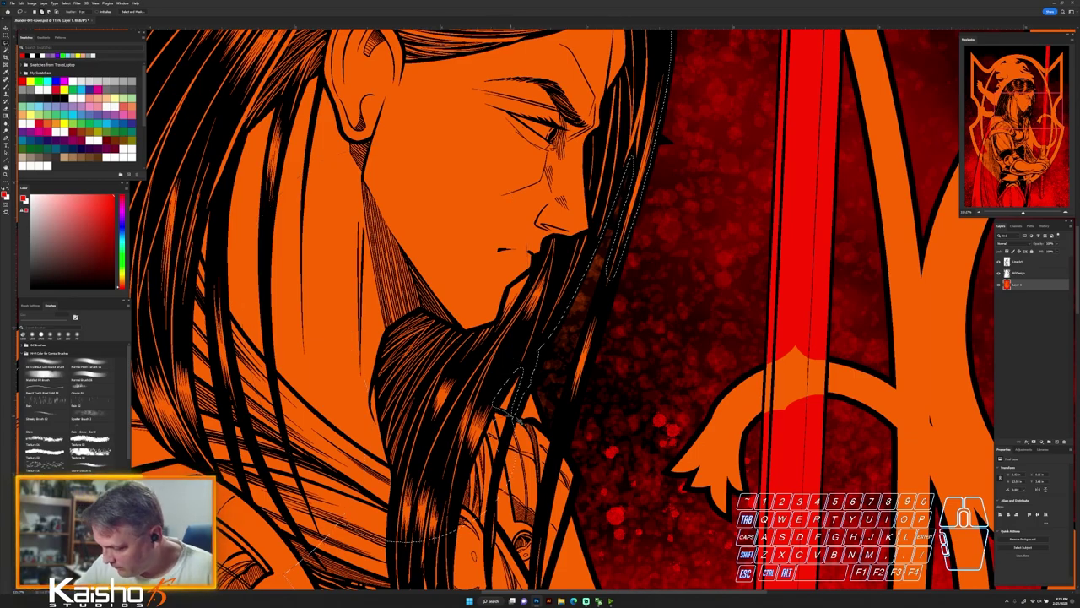
mouse_move(548, 469)
left_mouse_down()
mouse_move(613, 264)
mouse_move(563, 457)
mouse_move(545, 245)
left_mouse_up()
mouse_move(429, 312)
left_mouse_down()
mouse_move(531, 268)
mouse_move(551, 287)
mouse_move(525, 360)
left_mouse_up()
mouse_move(532, 453)
left_mouse_down()
mouse_move(496, 540)
mouse_move(379, 243)
left_mouse_up()
left_click_drag(603, 471, 618, 163)
left_click_drag(297, 207, 510, 237)
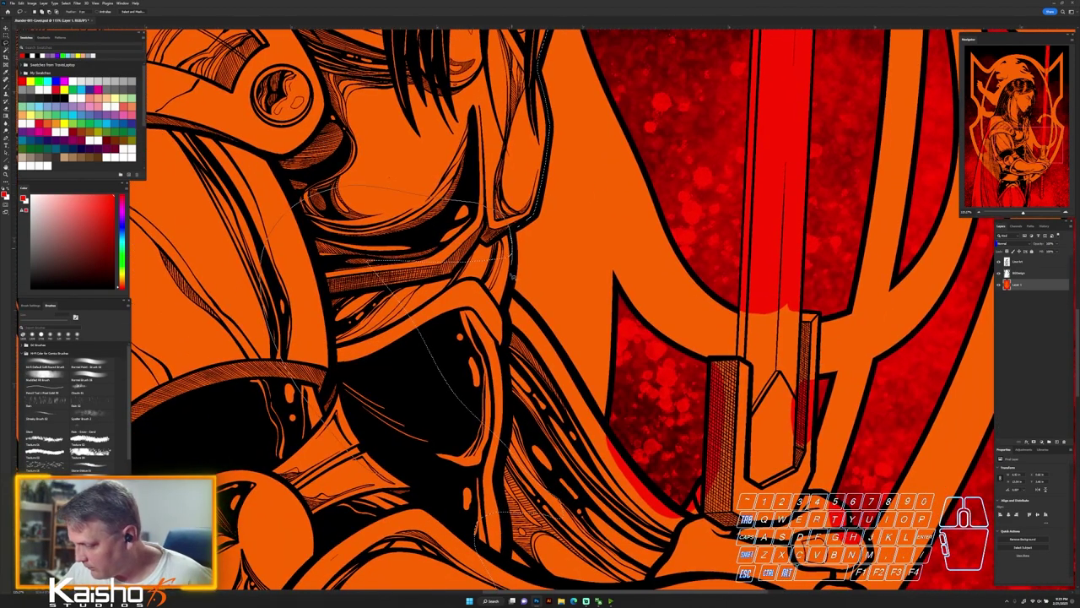
Add the far arm's outer edge and the near side of the sword's crossguard to the warrior selection
left_click_drag(557, 344, 625, 457)
left_click_drag(706, 538, 477, 523)
mouse_move(696, 405)
left_mouse_down()
mouse_move(630, 380)
mouse_move(700, 371)
mouse_move(718, 338)
left_mouse_up()
mouse_move(224, 329)
left_mouse_down()
mouse_move(317, 417)
mouse_move(650, 471)
left_mouse_up()
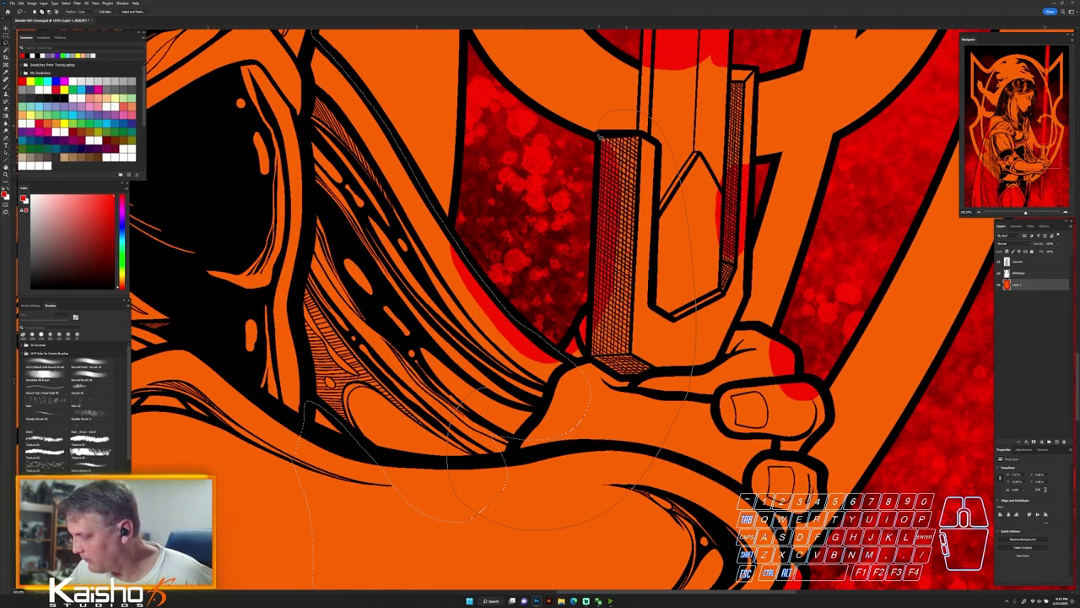
left_click_drag(597, 165, 591, 367)
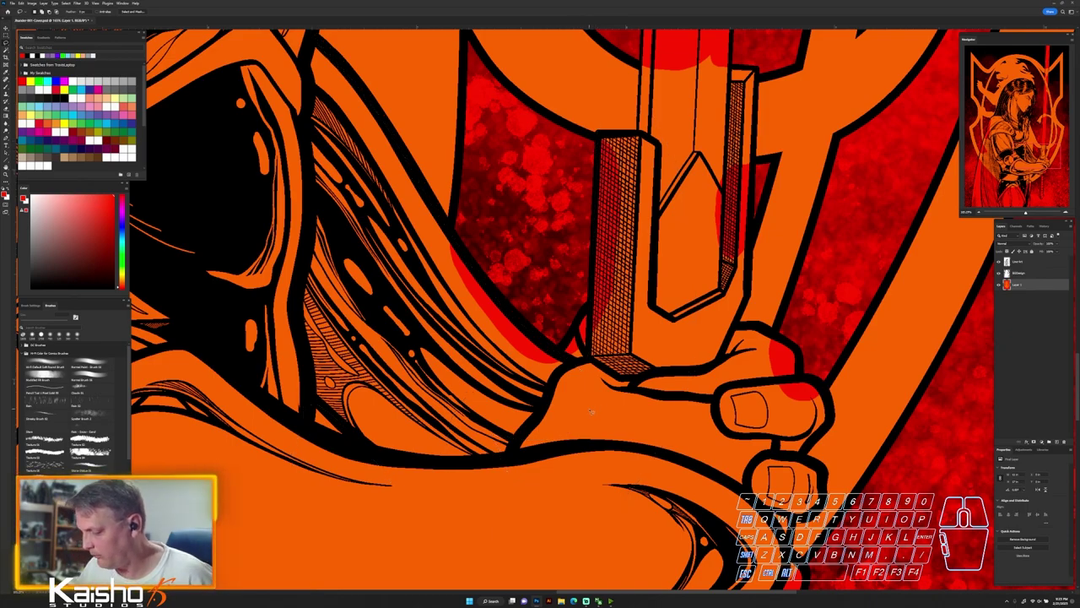
Add the area beneath the forearm, the belt buckle and the outer thigh to the selection, down to the page's lower edge
left_click_drag(601, 384, 606, 371)
mouse_move(718, 469)
left_mouse_down()
mouse_move(666, 469)
mouse_move(719, 249)
left_mouse_up()
left_click_drag(451, 412, 481, 215)
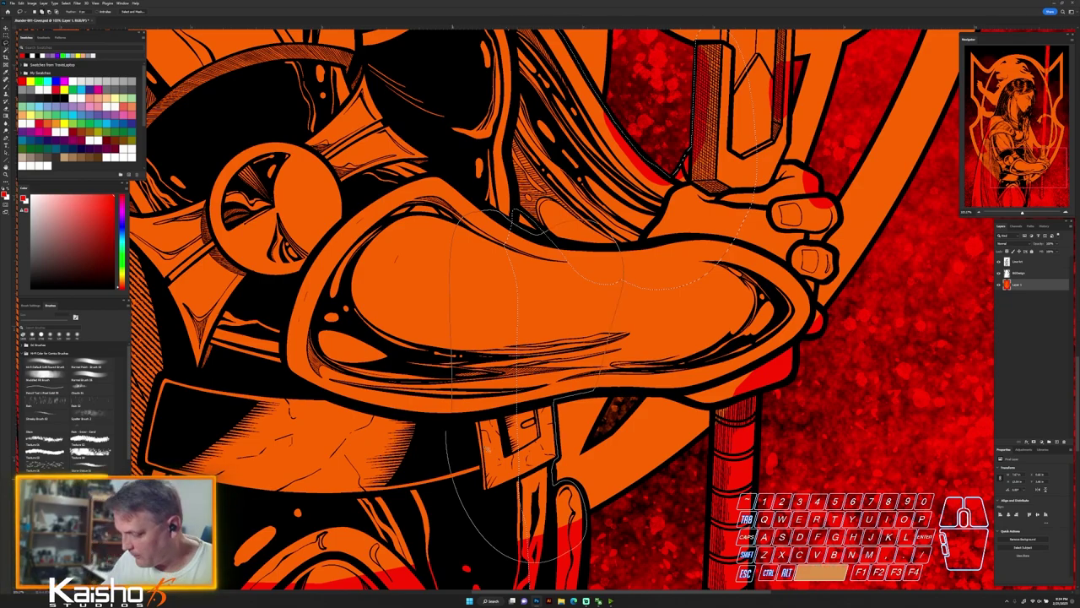
scroll(584, 498, "down", 5)
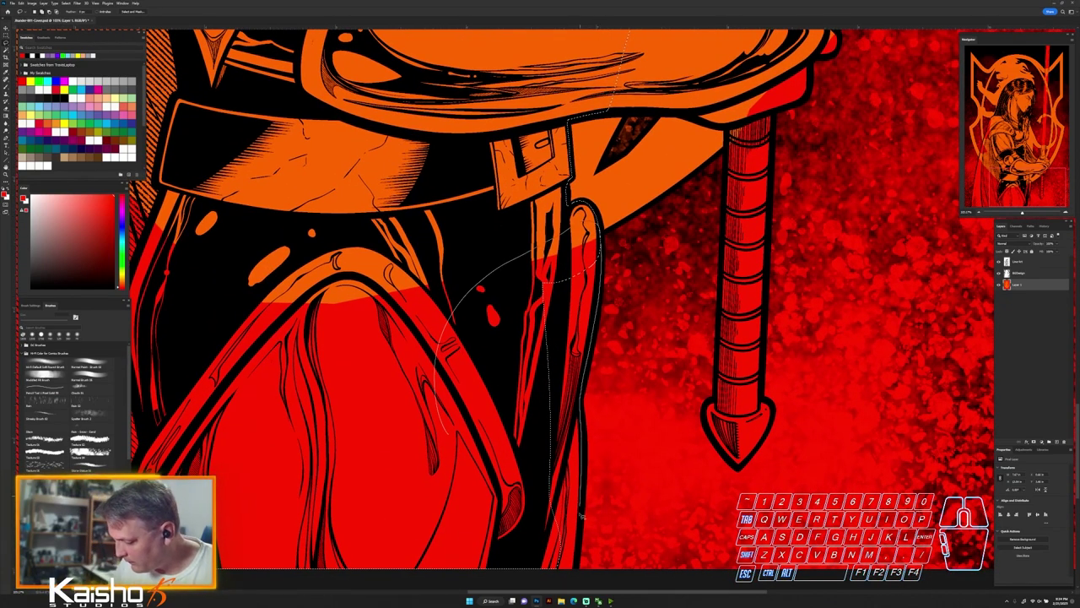
Add the fingers around the hilt and the sword's grip and pointed pommel to the warrior selection
scroll(487, 371, "up", 5)
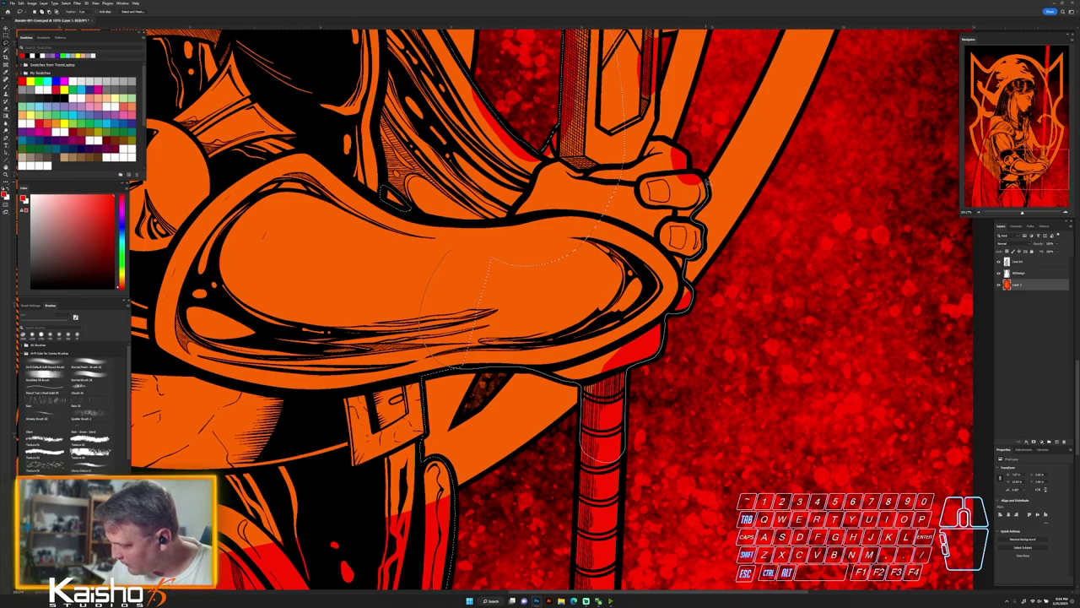
scroll(665, 313, "down", 3)
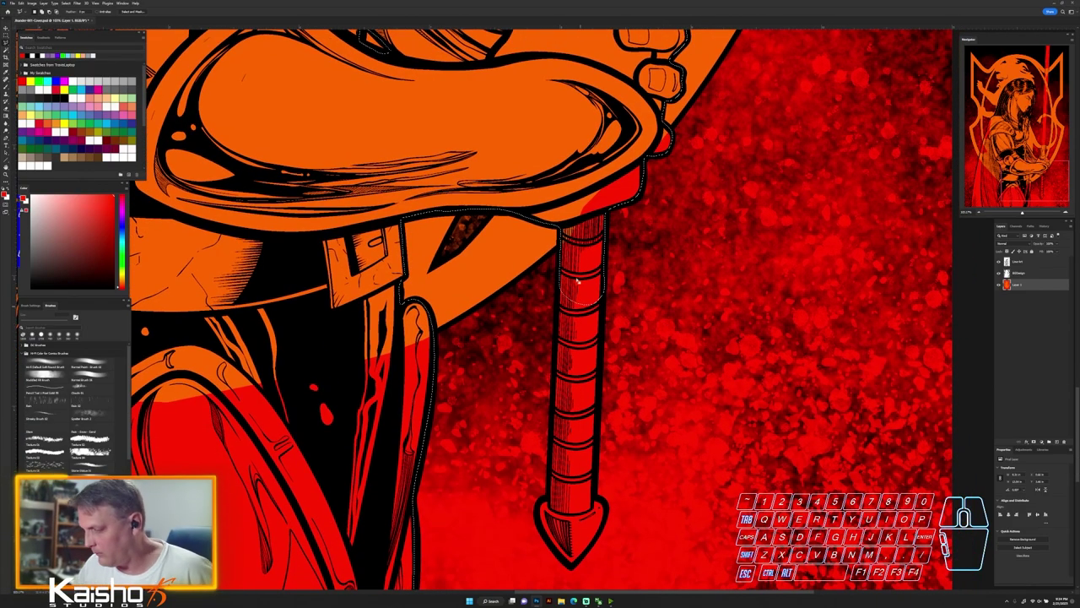
left_click(549, 497)
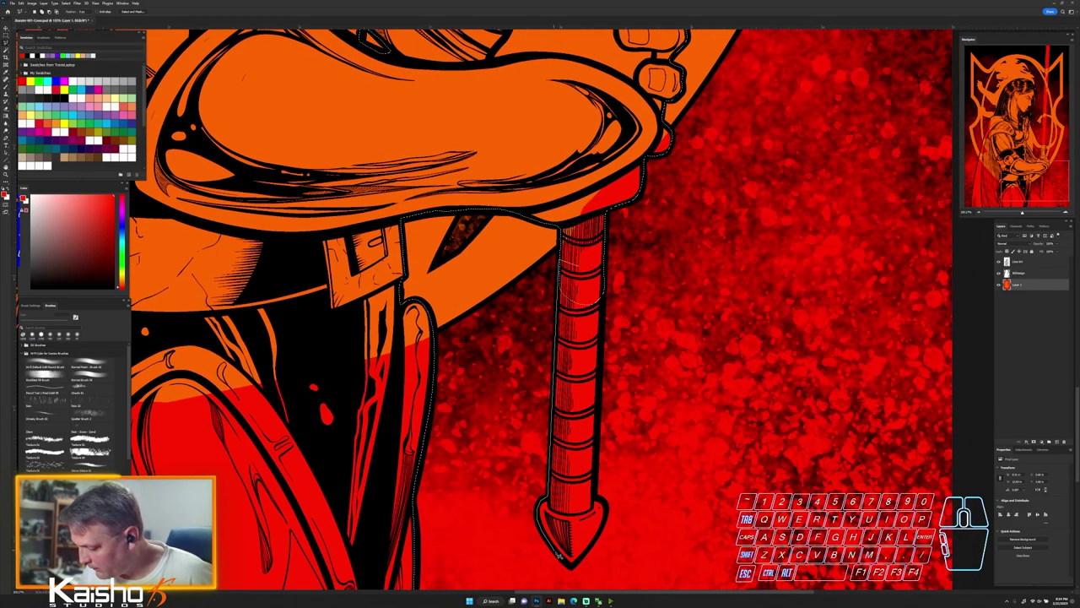
left_click(595, 498)
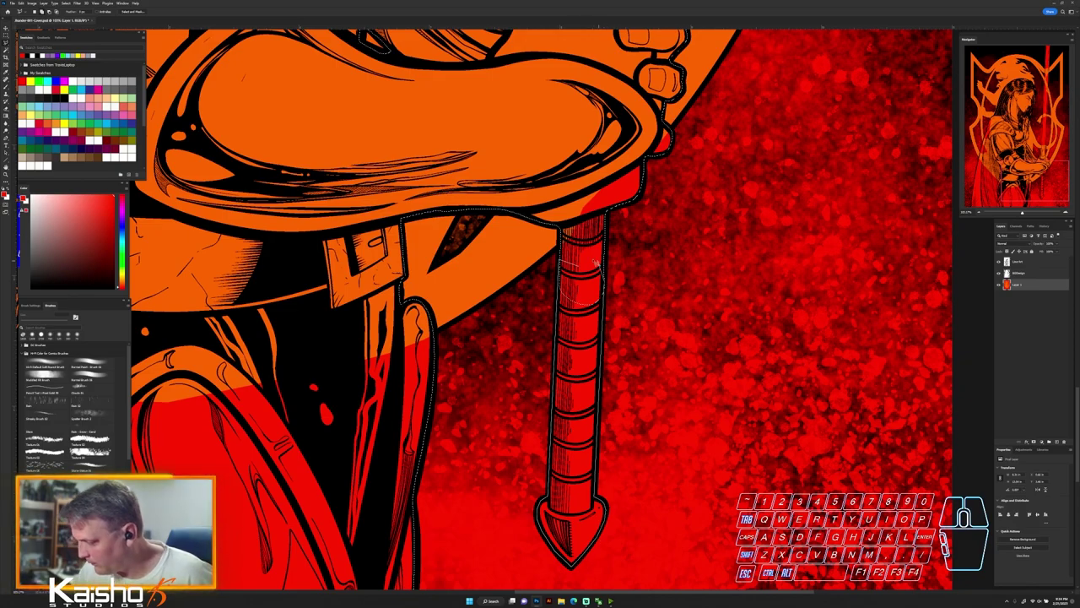
Add the rest of the crossguard and the straight-edged blade to the selection, up to the page's upper edge
scroll(584, 271, "up", 10)
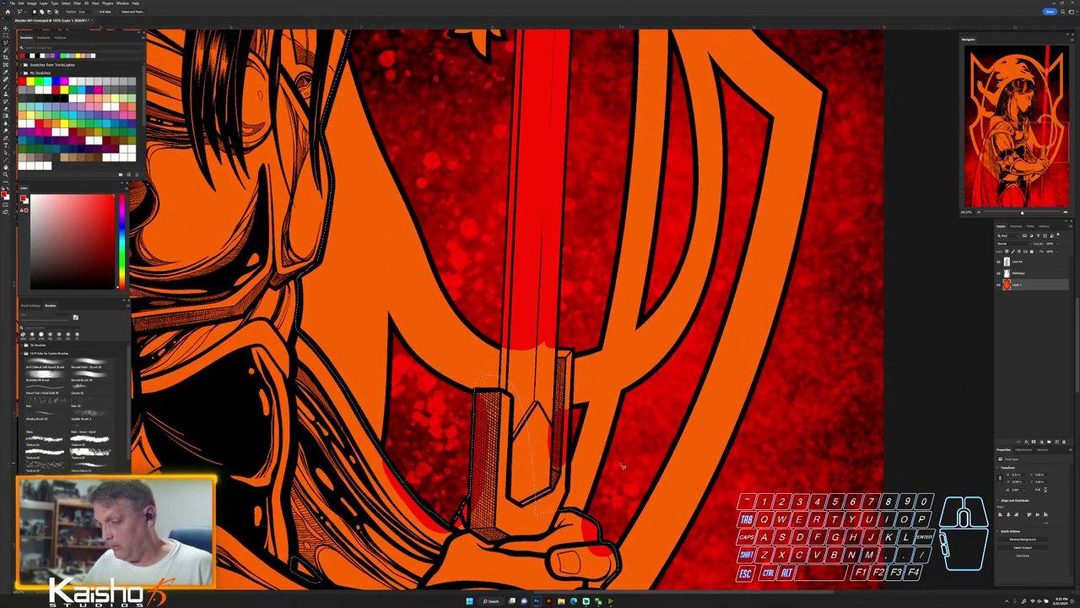
left_click(525, 479, "shift")
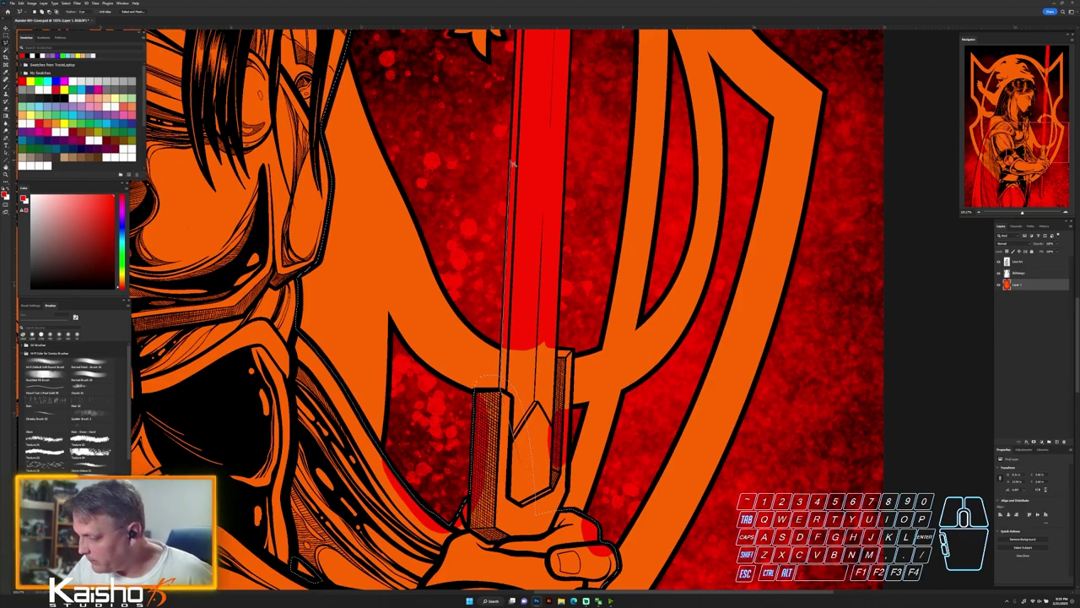
scroll(565, 110, "up", 6)
scroll(565, 110, "up", 10)
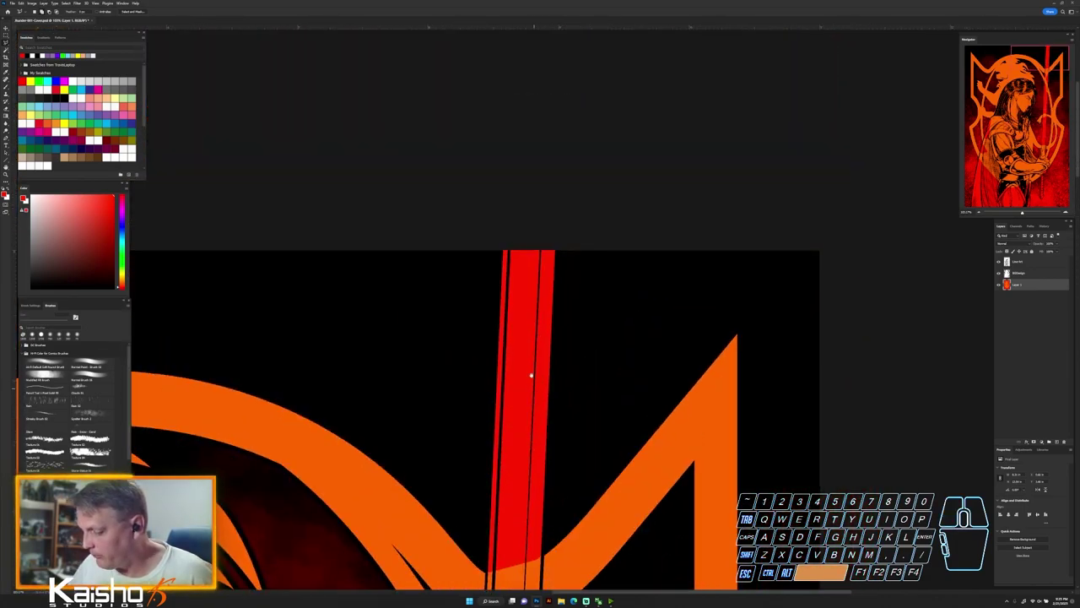
left_click(503, 225)
left_click(563, 209)
left_click_drag(559, 251, 554, 36)
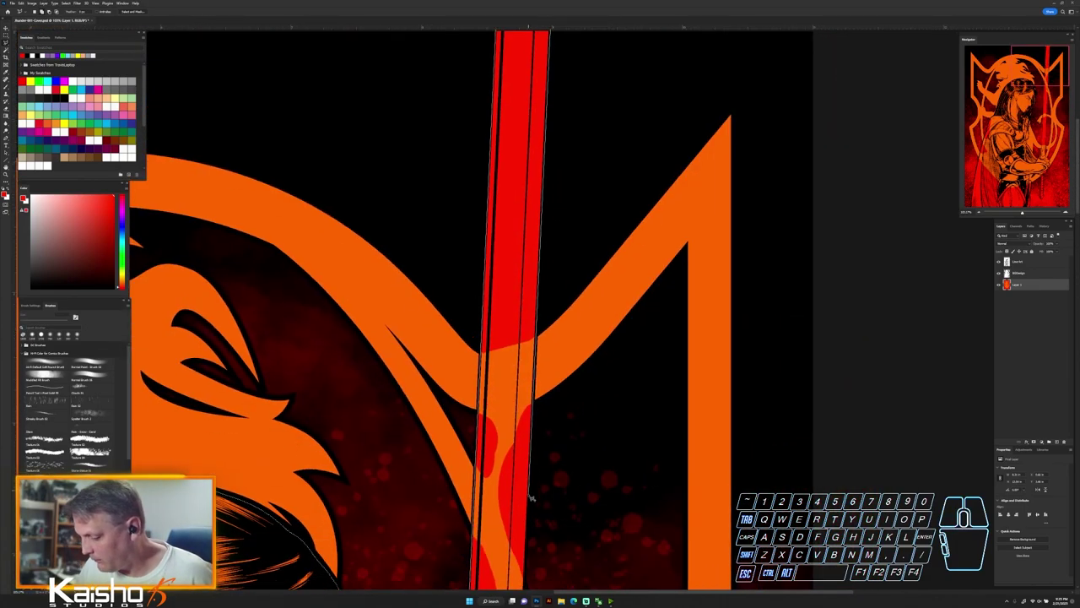
left_click_drag(532, 498, 553, 139)
scroll(553, 139, "down", 10)
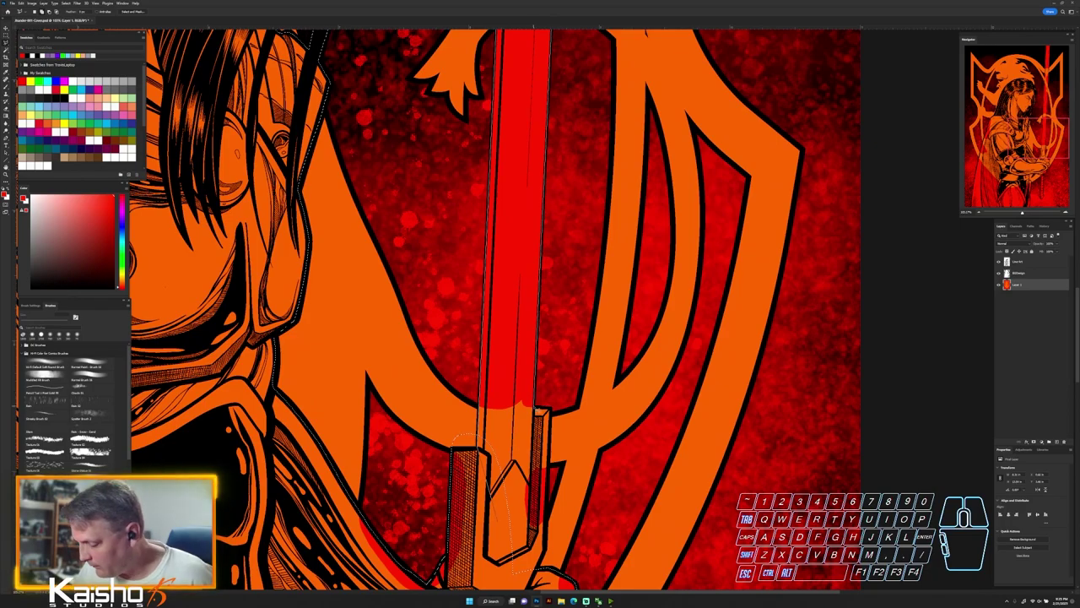
scroll(552, 455, "down", 5)
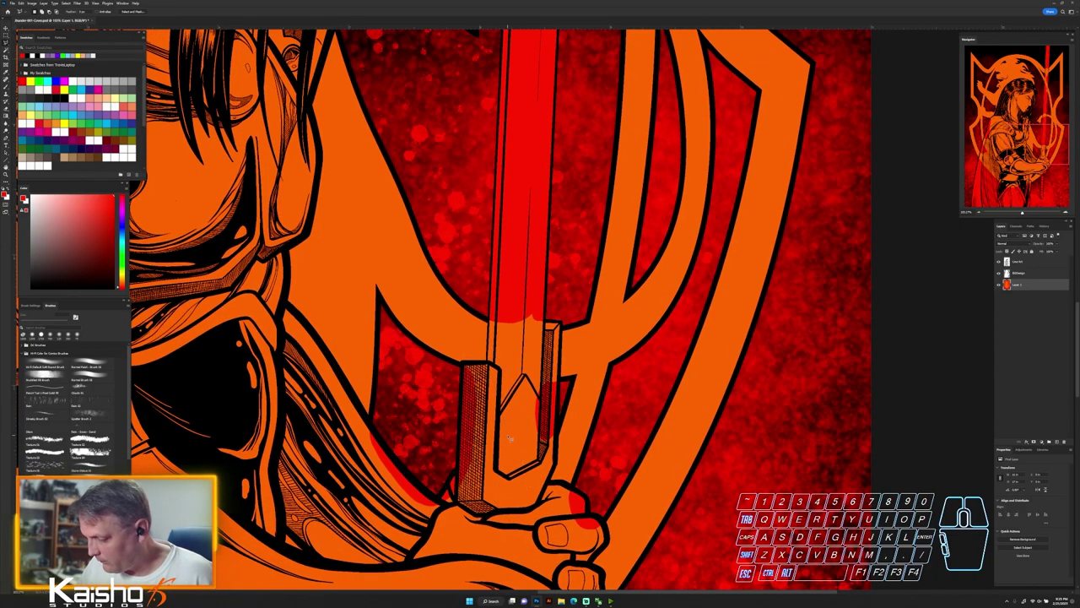
Subtract the stray patch above the crossguard beside the blade from the warrior selection
mouse_move(486, 337)
left_mouse_down()
mouse_move(465, 427)
mouse_move(453, 401)
left_mouse_up()
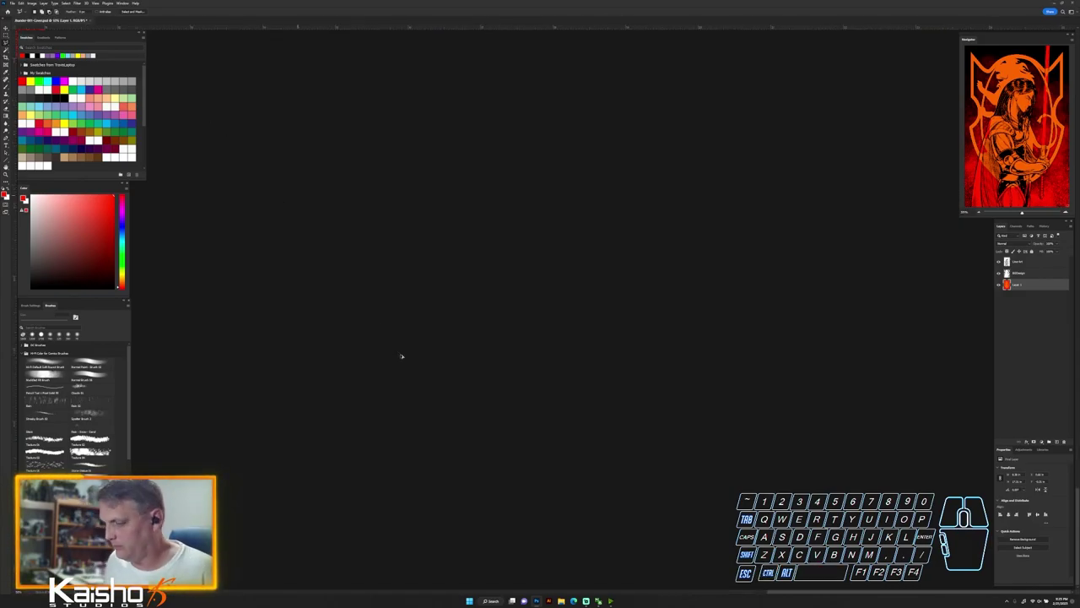
key("ctrl+0")
left_click(603, 417, "ctrl")
left_click(603, 420, "ctrl")
left_click(696, 269, "ctrl")
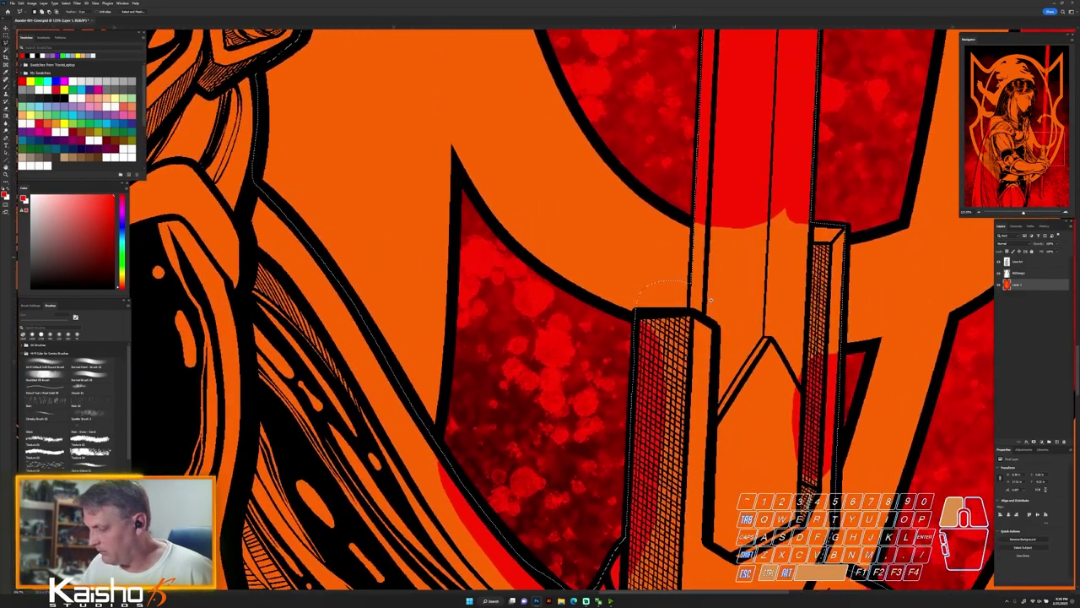
left_click(689, 288, "ctrl")
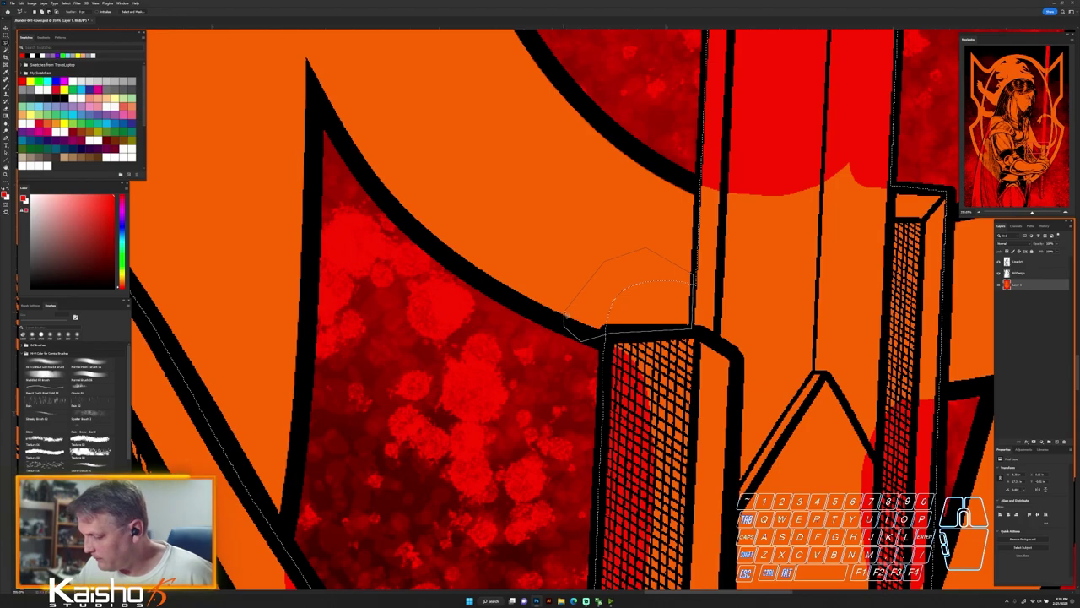
key("ctrl+0")
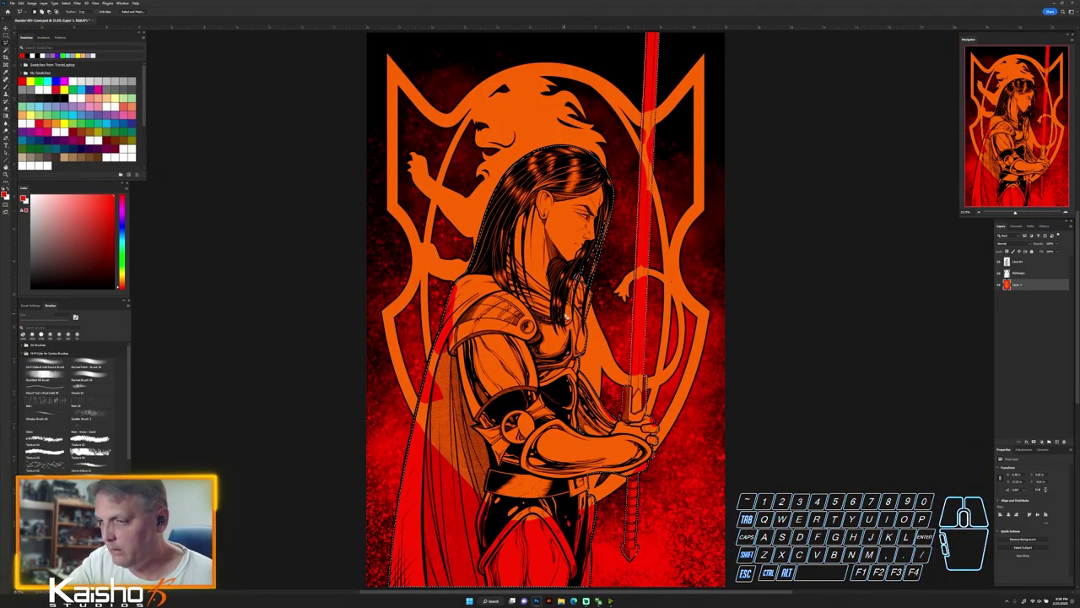
Fill the selected warrior and sword with a flat light teal and clear the selection
key("alt+BackSpace")
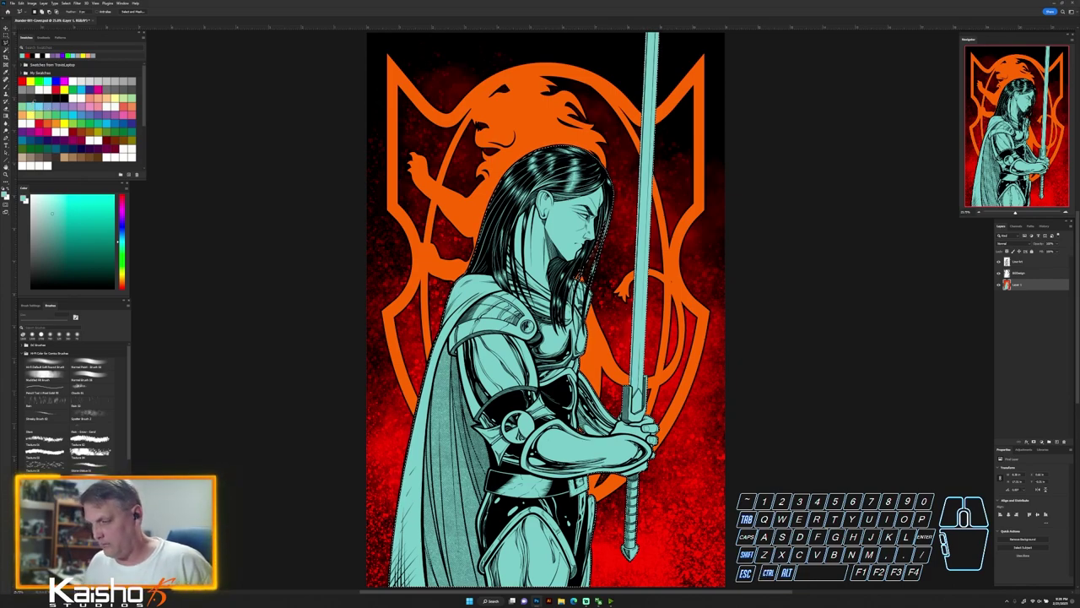
key("ctrl+d")
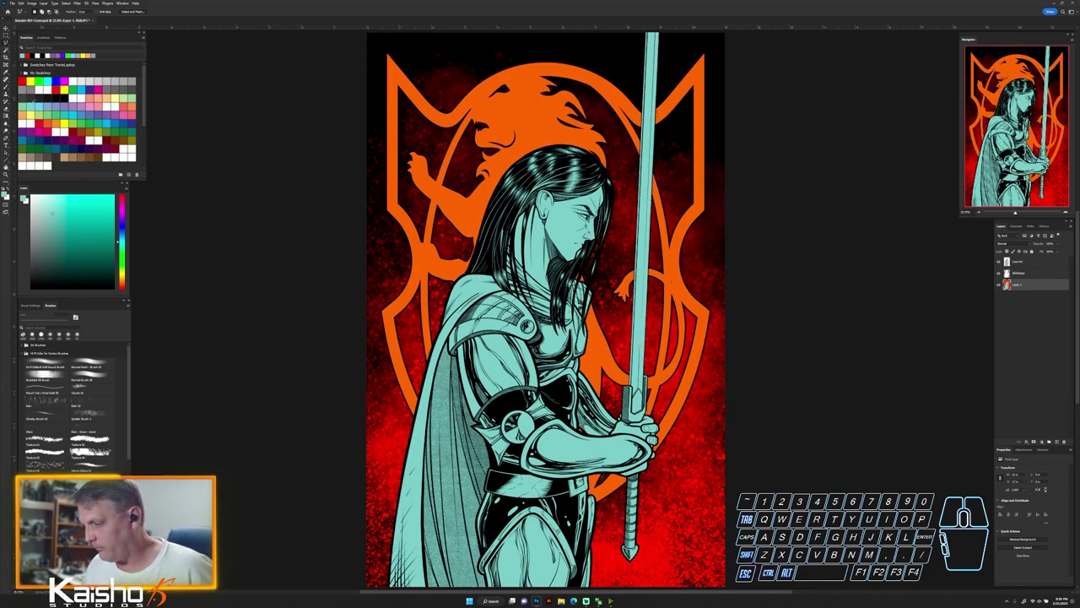
Start a new lasso selection of the cape, looping loosely around its outer side from the shoulder down
key("ctrl+space")
left_click_drag(481, 328, 540, 328)
mouse_move(260, 547)
left_mouse_down()
mouse_move(298, 328)
mouse_move(431, 304)
left_mouse_up()
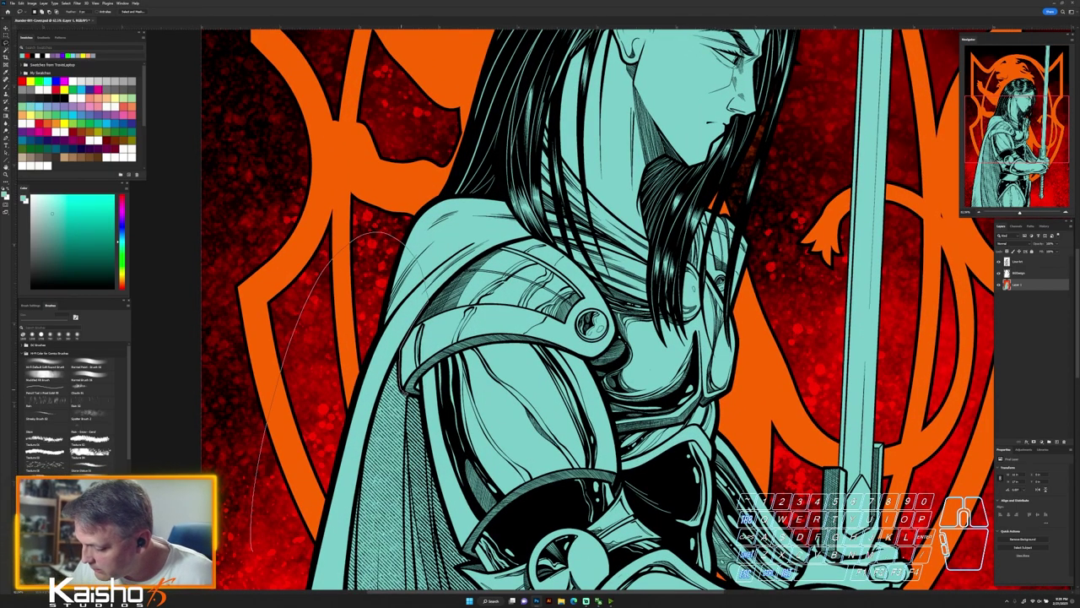
key("space")
mouse_move(442, 504)
left_mouse_down()
mouse_move(255, 551)
mouse_move(282, 273)
left_mouse_up()
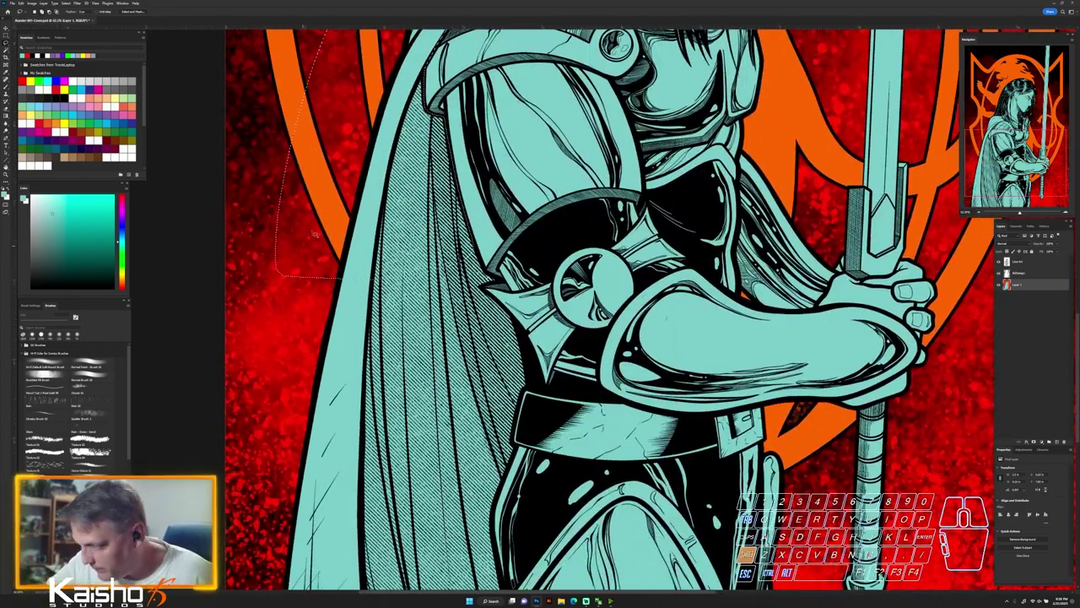
Add the hatched inside of the cape to the selection, tracing its edge along the arm, elbow ornament and waist
key("ctrl+space")
left_click_drag(507, 264, 562, 264)
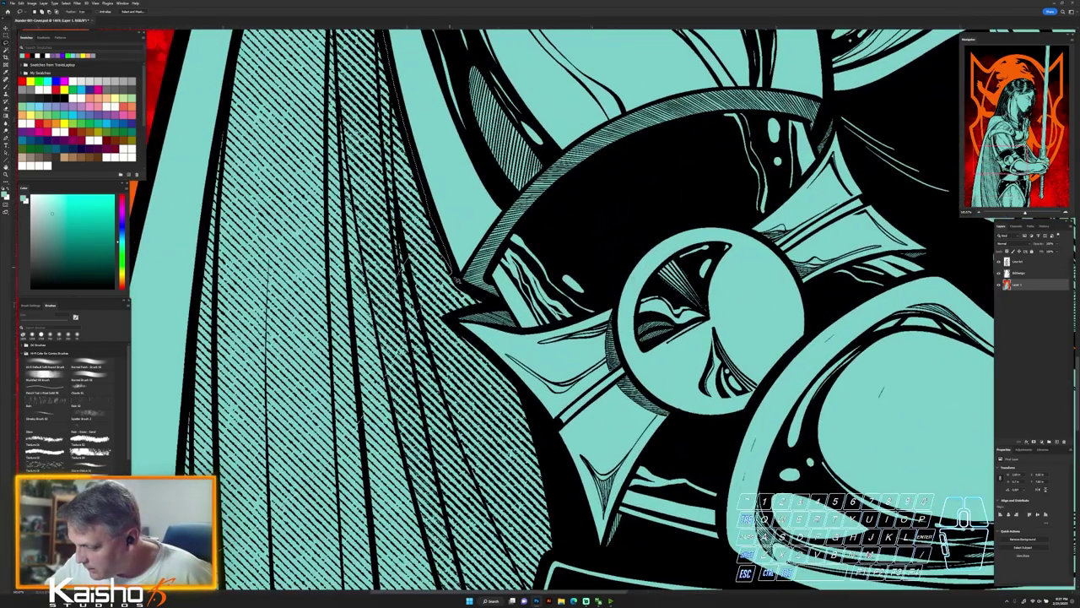
mouse_move(538, 440)
left_mouse_down()
mouse_move(516, 574)
mouse_move(506, 571)
left_mouse_up()
key("ctrl+space")
left_click_drag(548, 473, 494, 474)
key("space")
mouse_move(575, 493)
left_mouse_down()
mouse_move(567, 245)
mouse_move(589, 246)
left_mouse_up()
mouse_move(283, 213)
left_mouse_down()
mouse_move(297, 183)
mouse_move(536, 257)
left_mouse_up()
mouse_move(496, 393)
left_mouse_down()
mouse_move(513, 521)
mouse_move(247, 386)
mouse_move(261, 224)
left_mouse_up()
key("ctrl+space")
left_click_drag(536, 382, 525, 382)
key("space")
left_click_drag(547, 498, 580, 335)
Add the cape's shoulder section to the selection, following the hairline above and the edge of the shoulder armour below
key("ctrl+space")
key("ctrl+space")
left_click_drag(474, 470, 428, 471)
key("ctrl+space")
key("space")
left_click_drag(553, 143, 470, 505)
key("ctrl+space")
left_click_drag(395, 198, 460, 198)
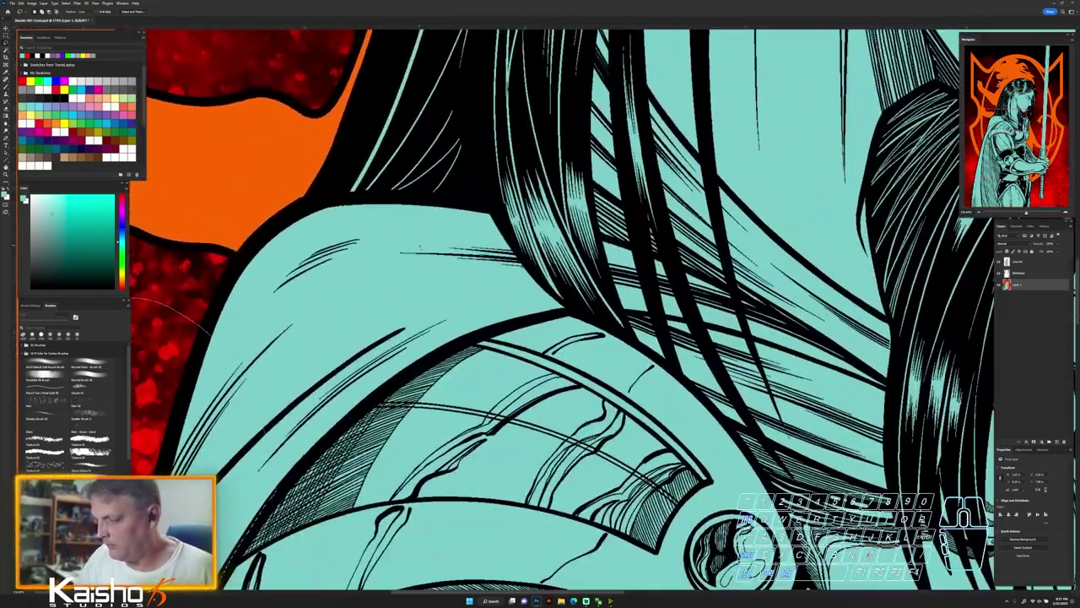
left_click_drag(157, 371, 195, 203)
left_click_drag(359, 200, 495, 211)
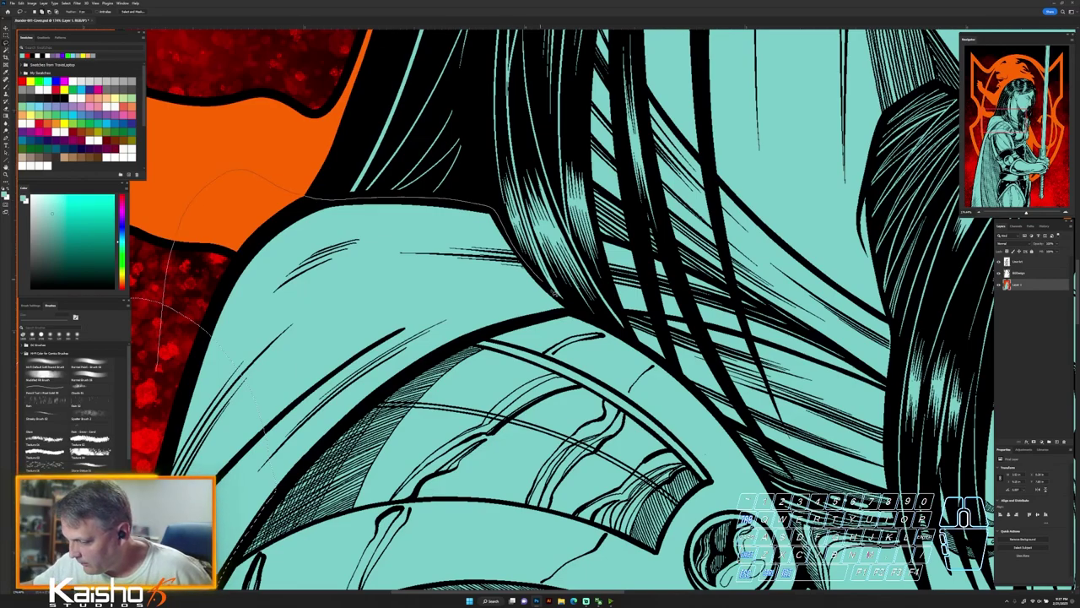
mouse_move(537, 319)
left_mouse_down()
mouse_move(414, 376)
mouse_move(274, 500)
left_mouse_up()
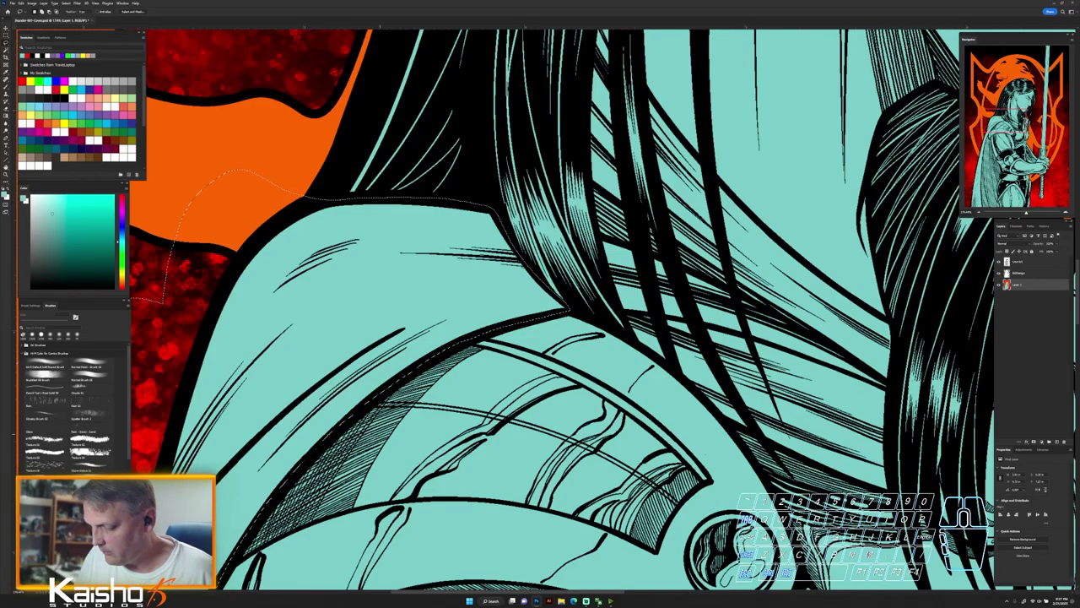
Add the cape folds around the neck and chest to the selection, including the small parts showing between the hair strands
mouse_move(777, 465)
left_mouse_down()
mouse_move(508, 456)
mouse_move(504, 498)
left_mouse_up()
left_click_drag(361, 374, 331, 301)
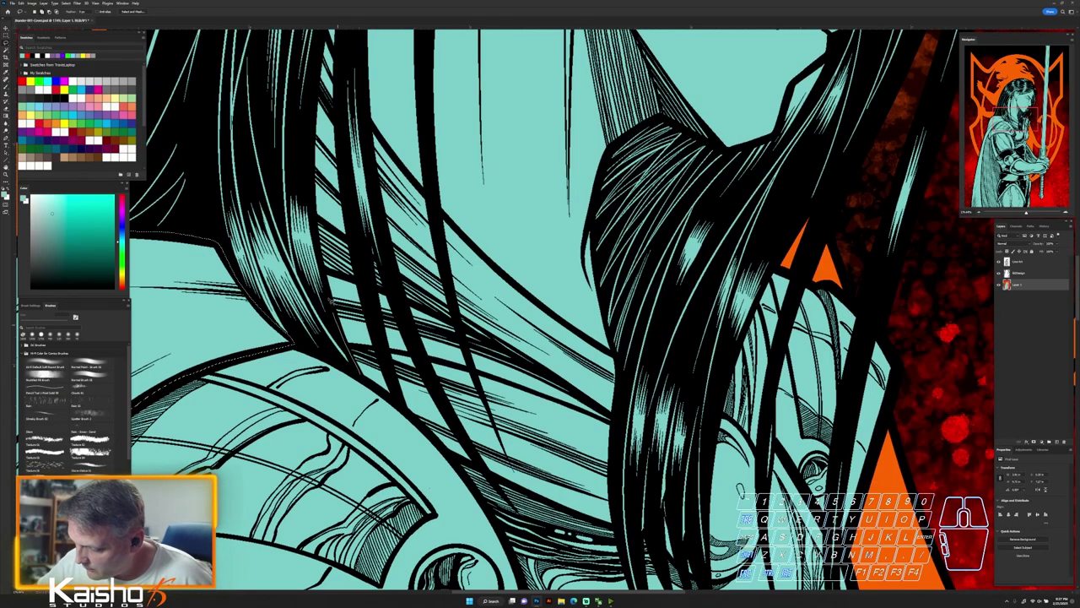
left_click_drag(339, 116, 361, 255)
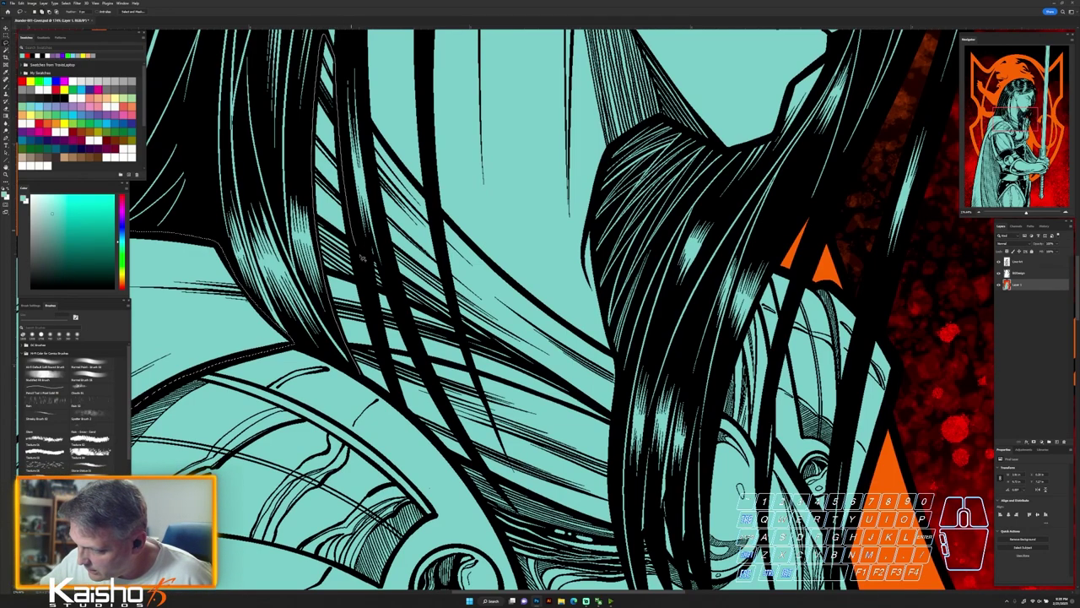
left_click_drag(381, 213, 378, 137)
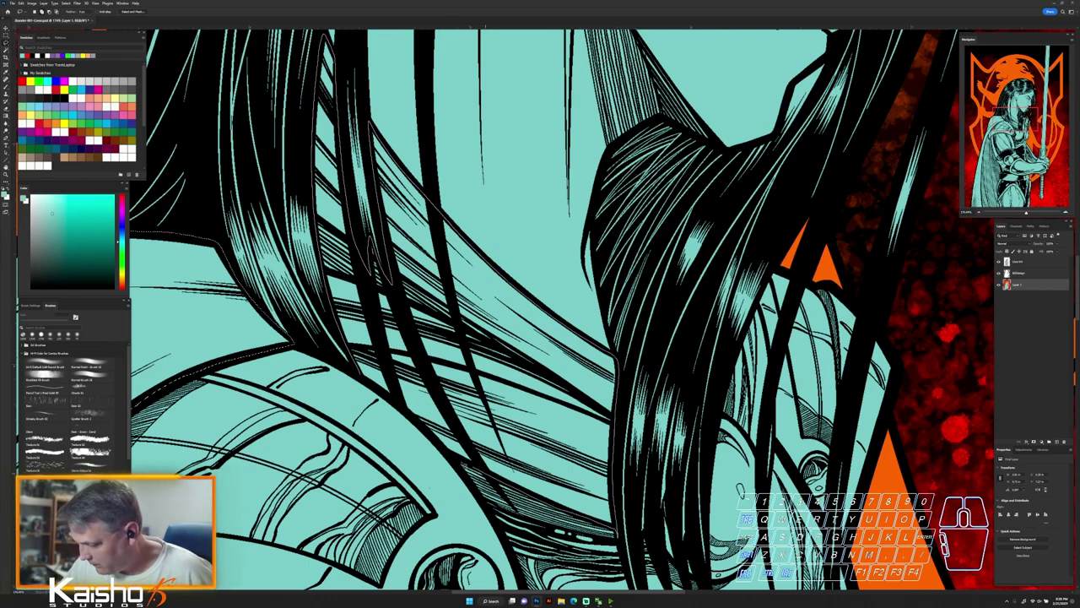
left_click_drag(398, 406, 359, 374)
mouse_move(784, 407)
left_mouse_down()
mouse_move(687, 359)
mouse_move(718, 358)
left_mouse_up()
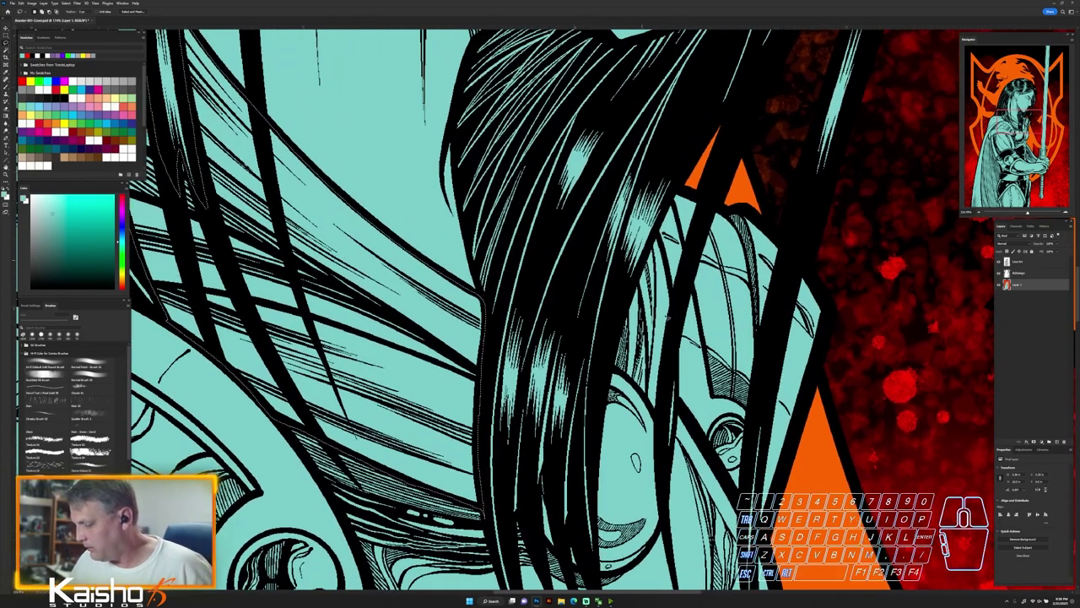
left_click_drag(613, 370, 621, 324)
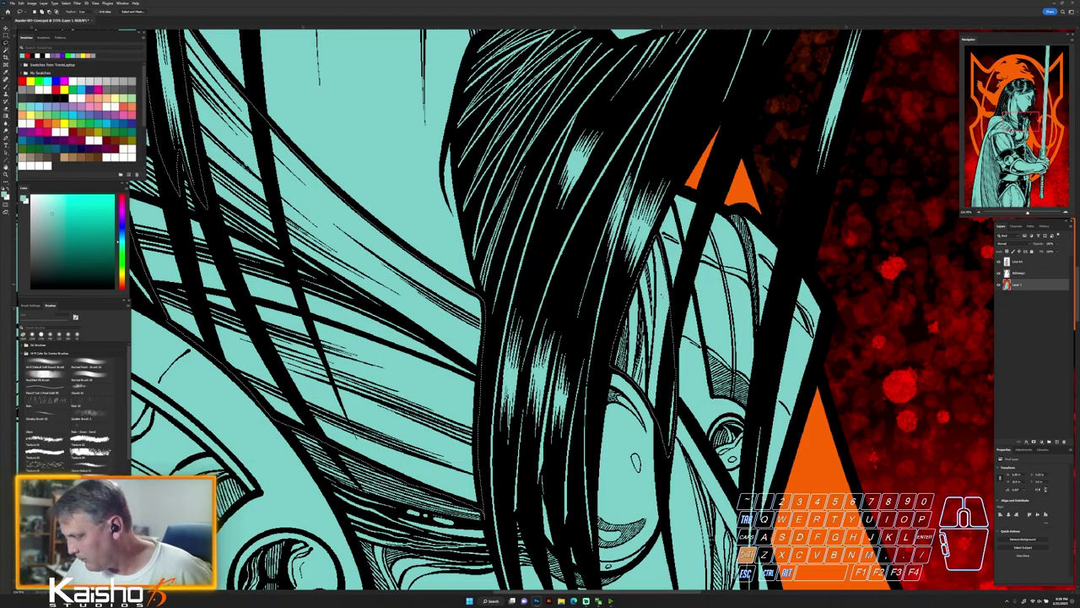
mouse_move(740, 473)
left_mouse_down()
mouse_move(603, 473)
mouse_move(488, 188)
left_mouse_up()
Recolour the selected cape to a muted green with a Hue/Saturation adjustment
key("w")
key("ctrl+u")
left_click_drag(827, 228, 820, 256)
left_click(890, 199)
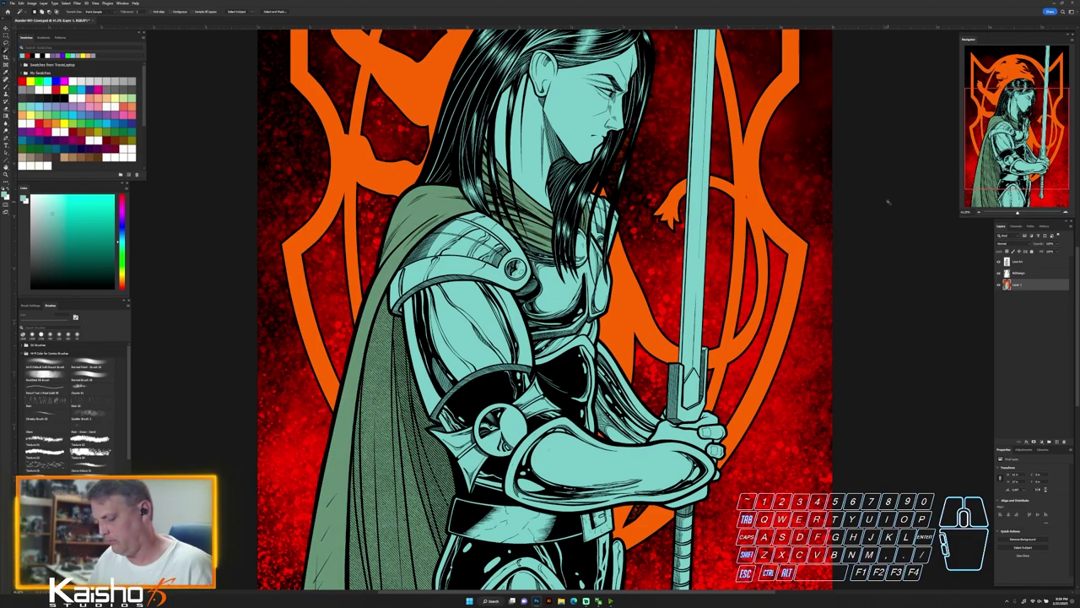
Lasso the belt and its buckle, and subtract the background areas beside it from the selection
scroll(439, 453, "up", 6)
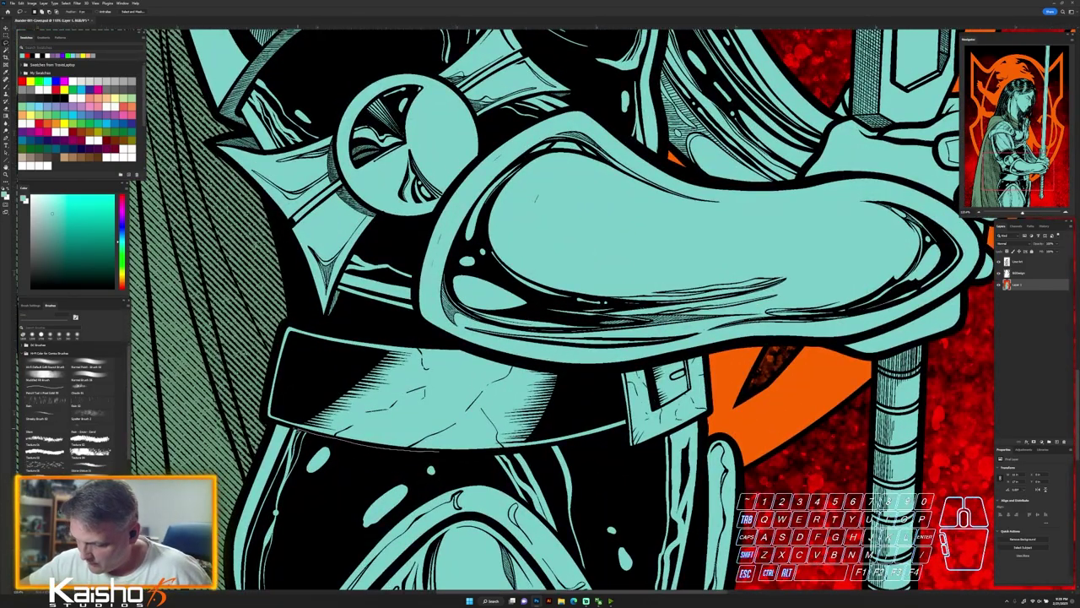
left_click_drag(299, 431, 243, 302)
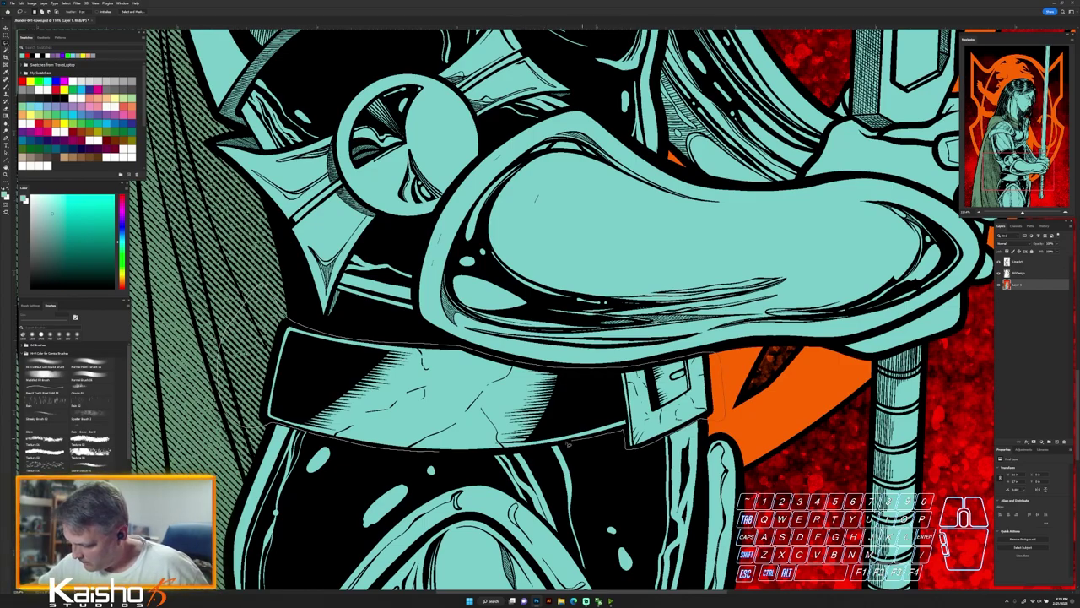
left_click_drag(473, 458, 422, 454)
scroll(725, 517, "down", 6)
key("w")
left_click(453, 439, "alt")
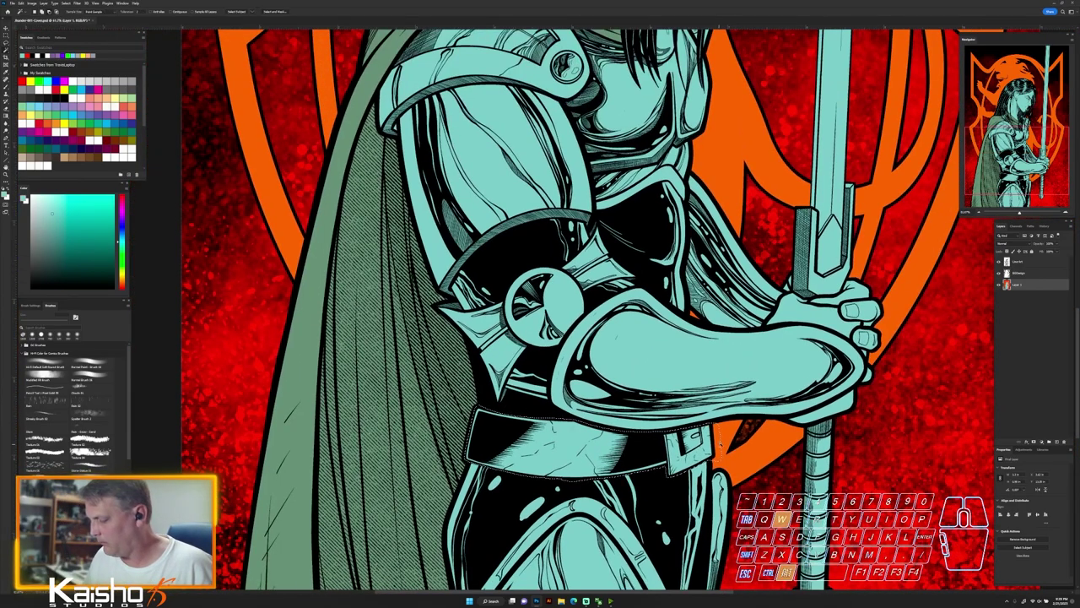
left_click(720, 461, "alt")
Recolour the selected belt to a muted reddish brown with Hue/Saturation and clear the selection
key("u")
key("ctrl+u")
left_click_drag(827, 227, 818, 256)
key("Return")
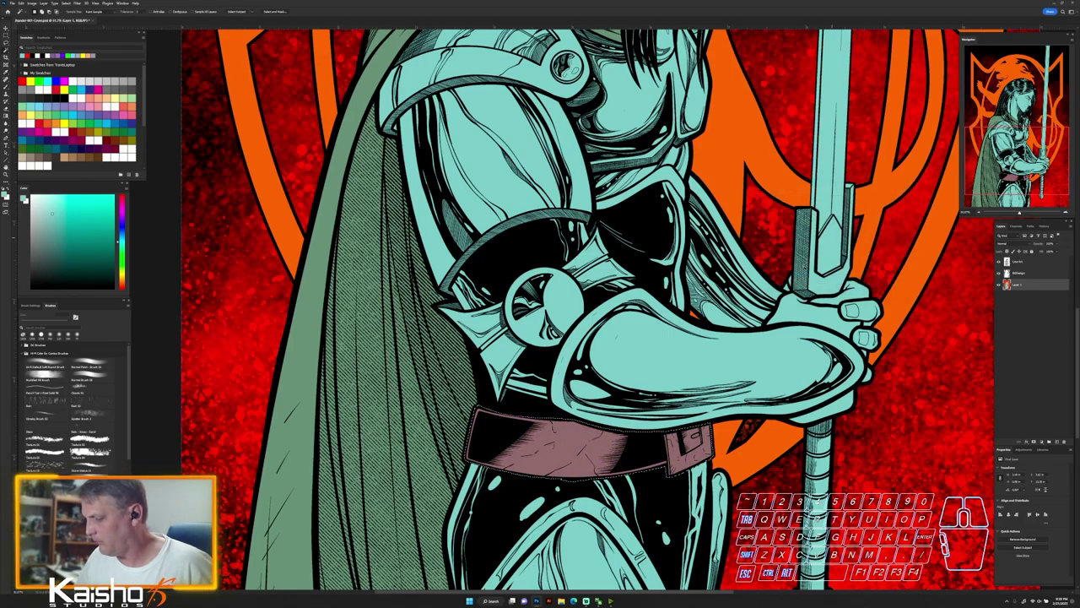
key("ctrl+d")
Lasso the warrior's neck, tracing along the collar and around the hair strands up towards the ear
left_click_drag(764, 408, 663, 402)
left_click_drag(665, 202, 673, 486)
left_click_drag(557, 329, 599, 331)
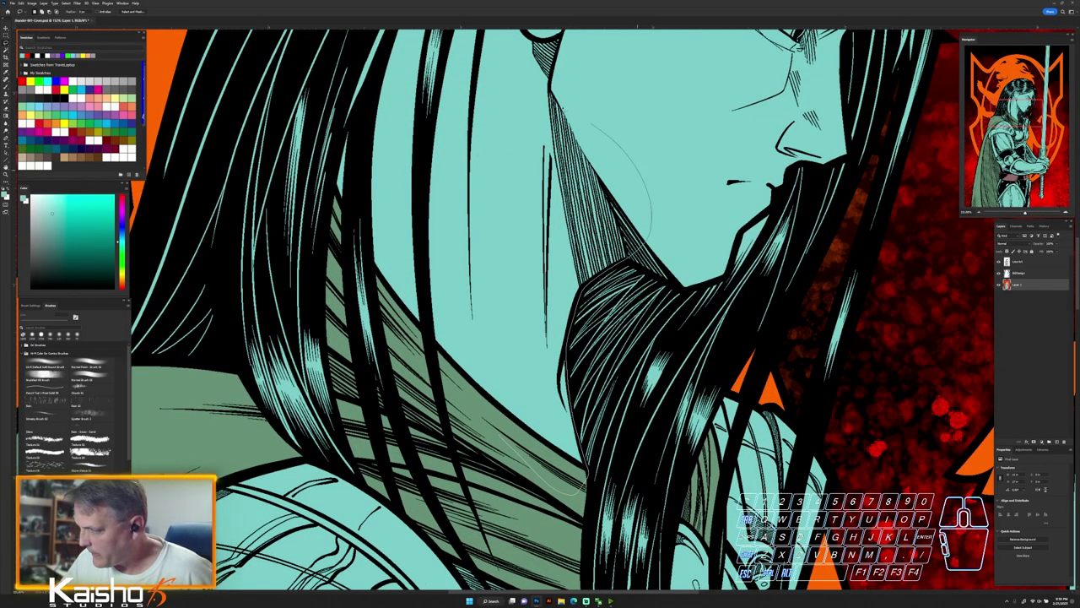
mouse_move(402, 39)
left_mouse_down()
mouse_move(364, 180)
mouse_move(456, 396)
mouse_move(500, 435)
left_mouse_up()
mouse_move(350, 221)
left_mouse_down()
mouse_move(431, 480)
mouse_move(424, 403)
mouse_move(418, 461)
left_mouse_up()
mouse_move(474, 359)
left_mouse_down()
mouse_move(480, 283)
mouse_move(532, 310)
left_mouse_up()
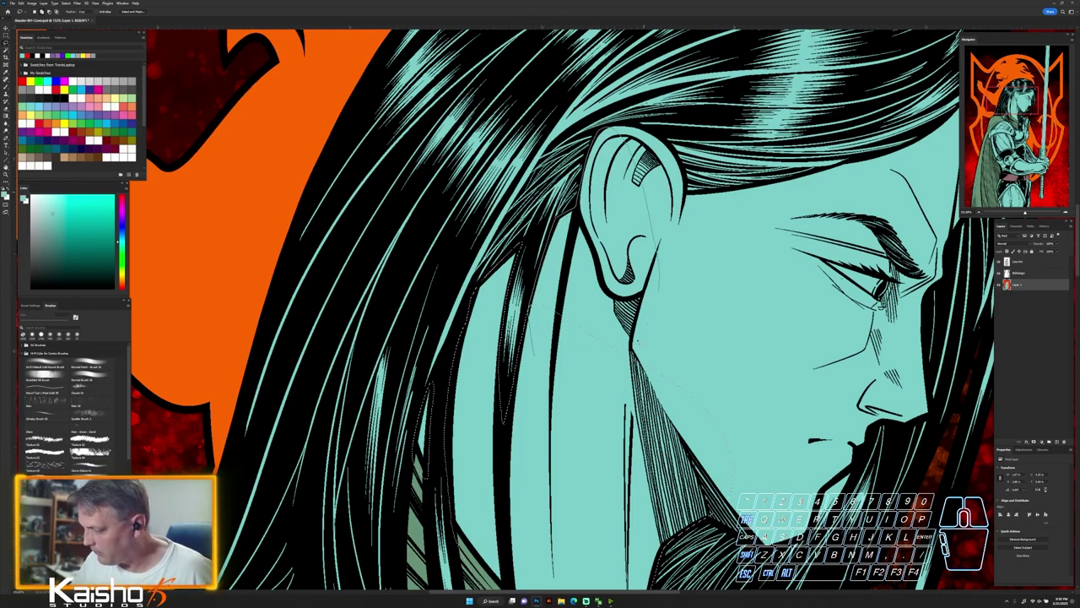
Add the ear and the forehead to the skin selection, tracing along the hairline
left_click_drag(741, 241, 530, 394)
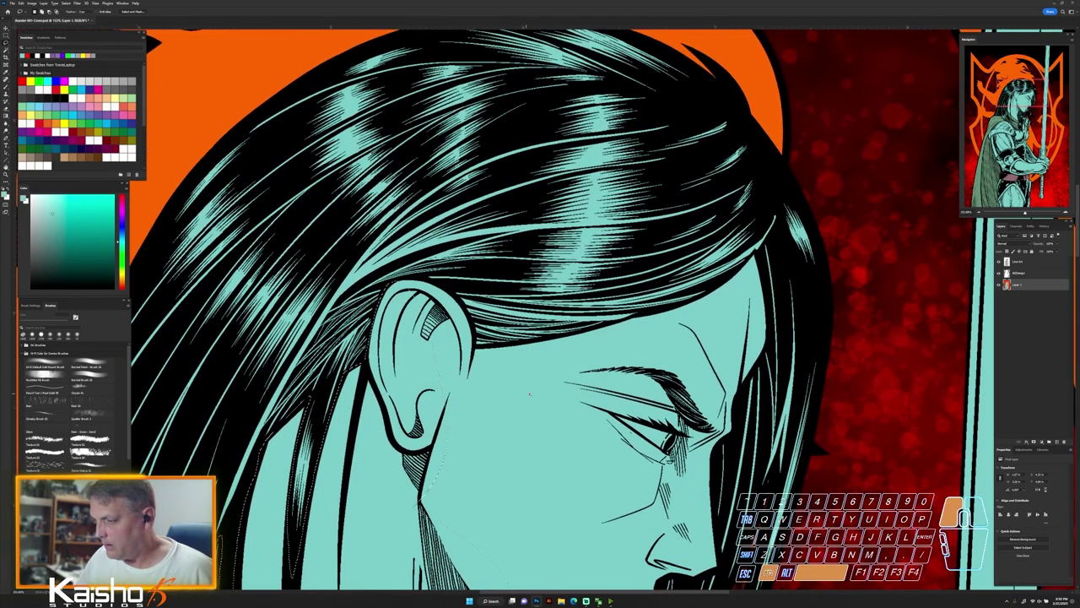
left_click(530, 394, "ctrl")
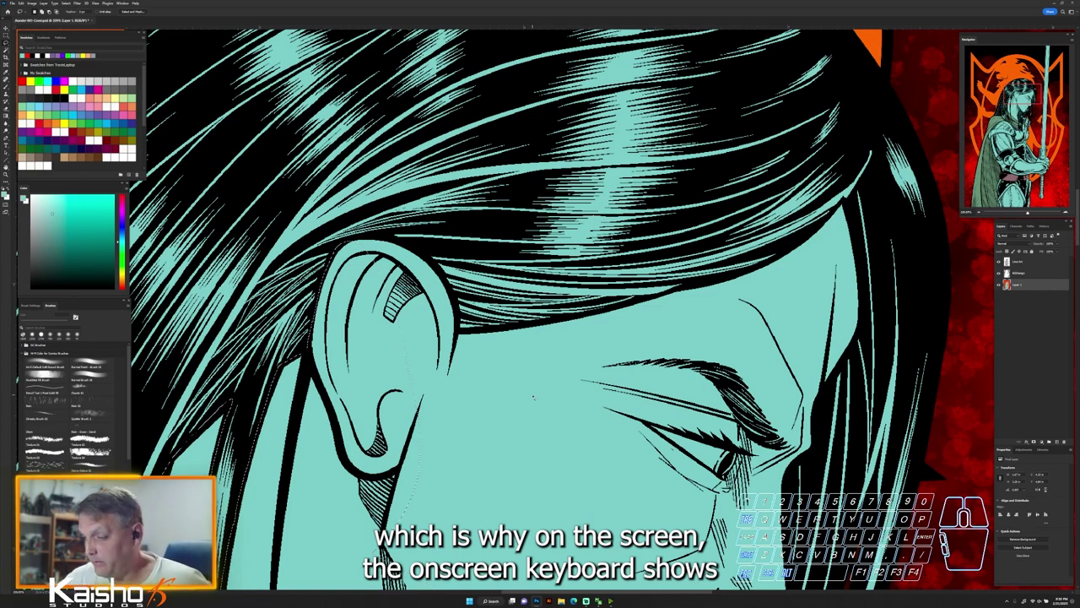
left_click_drag(528, 492, 357, 300)
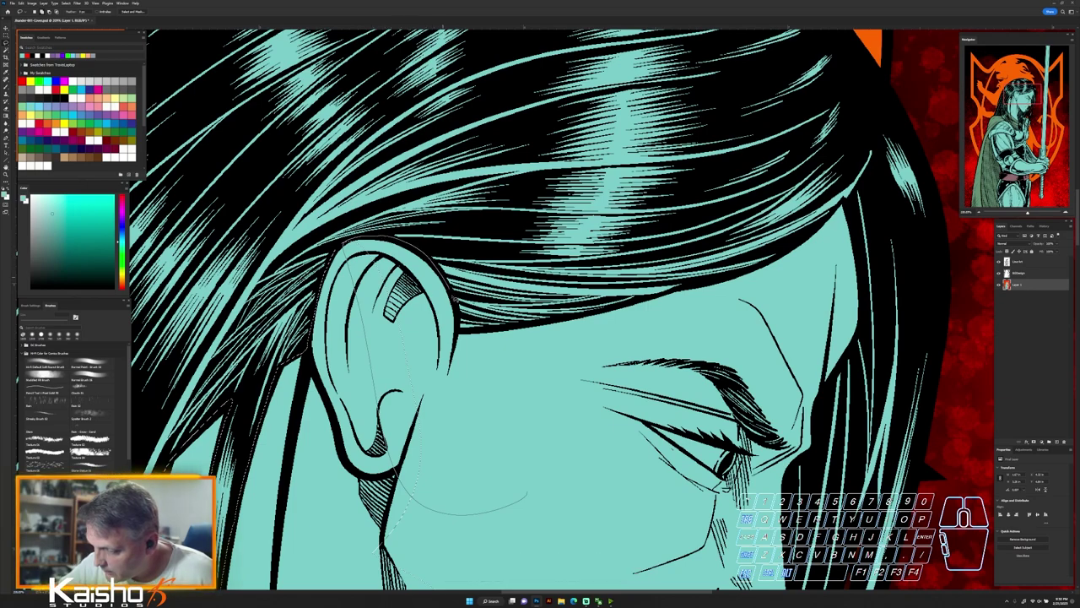
mouse_move(538, 324)
left_mouse_down()
mouse_move(676, 386)
mouse_move(643, 446)
left_mouse_up()
left_click_drag(614, 436, 557, 358)
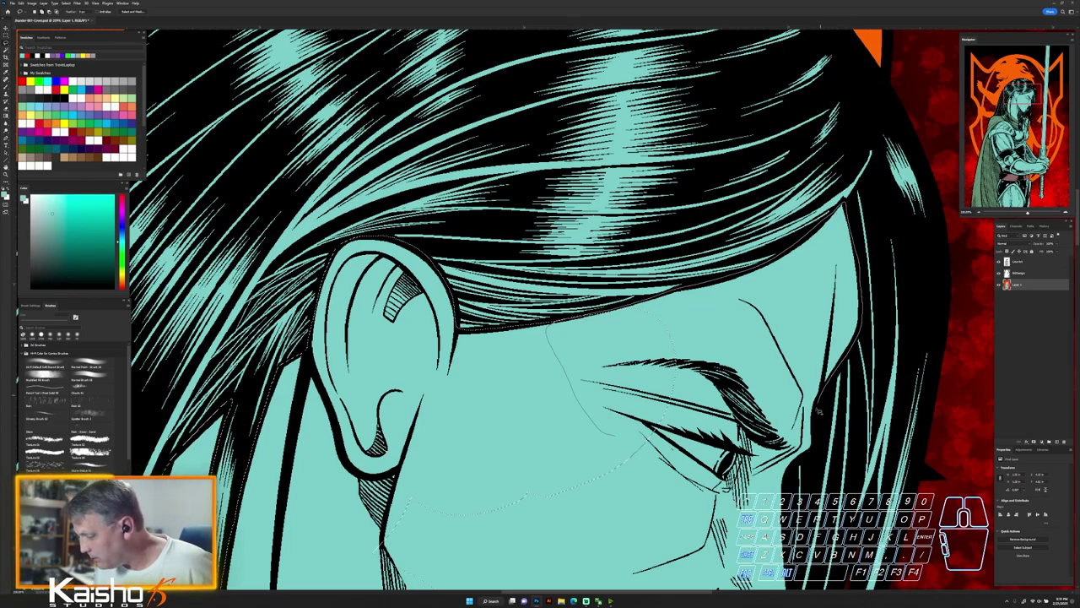
Add the rest of the face to the skin selection, tracing the nose, mouth, chin and jaw against the hair
key("space")
mouse_move(789, 490)
left_mouse_down()
mouse_move(527, 498)
mouse_move(412, 265)
left_mouse_up()
mouse_move(463, 219)
left_mouse_down()
mouse_move(459, 436)
mouse_move(687, 311)
left_mouse_up()
mouse_move(533, 360)
left_mouse_down()
mouse_move(546, 266)
mouse_move(394, 392)
left_mouse_up()
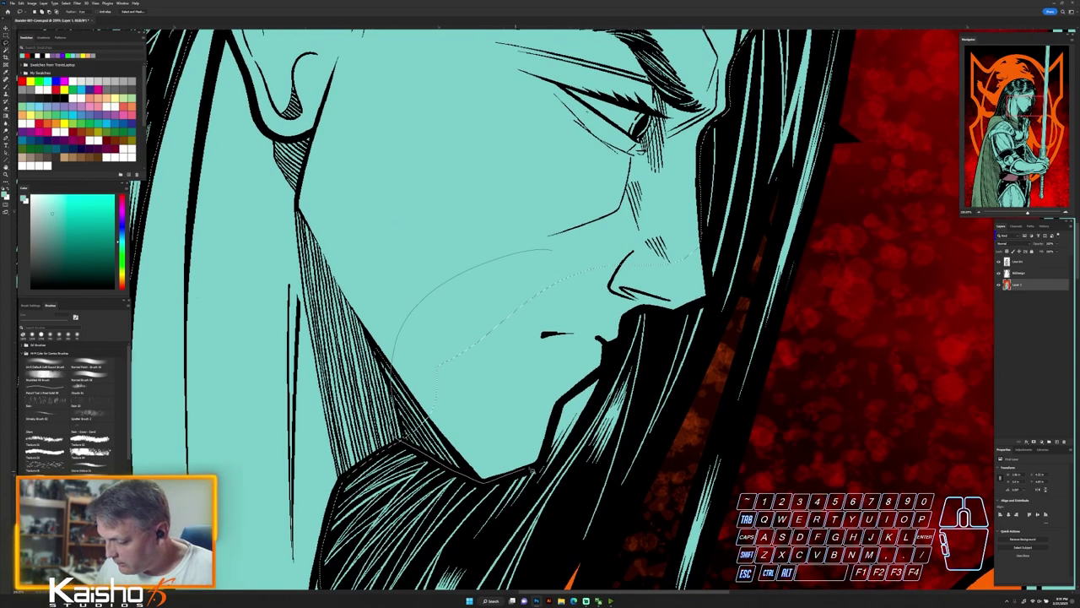
mouse_move(713, 301)
left_mouse_down()
mouse_move(641, 204)
mouse_move(553, 250)
left_mouse_up()
Add the hands gripping the sword to the skin selection, tracing along the crossguard, fingers and forearm armour
key("ctrl+space")
mouse_move(776, 506)
left_mouse_down()
mouse_move(687, 511)
mouse_move(595, 427)
mouse_move(506, 160)
left_mouse_up()
left_click_drag(596, 420, 683, 420)
mouse_move(535, 418)
left_mouse_down()
mouse_move(574, 435)
mouse_move(484, 581)
left_mouse_up()
left_click_drag(540, 540, 488, 422)
left_click_drag(537, 377, 528, 399)
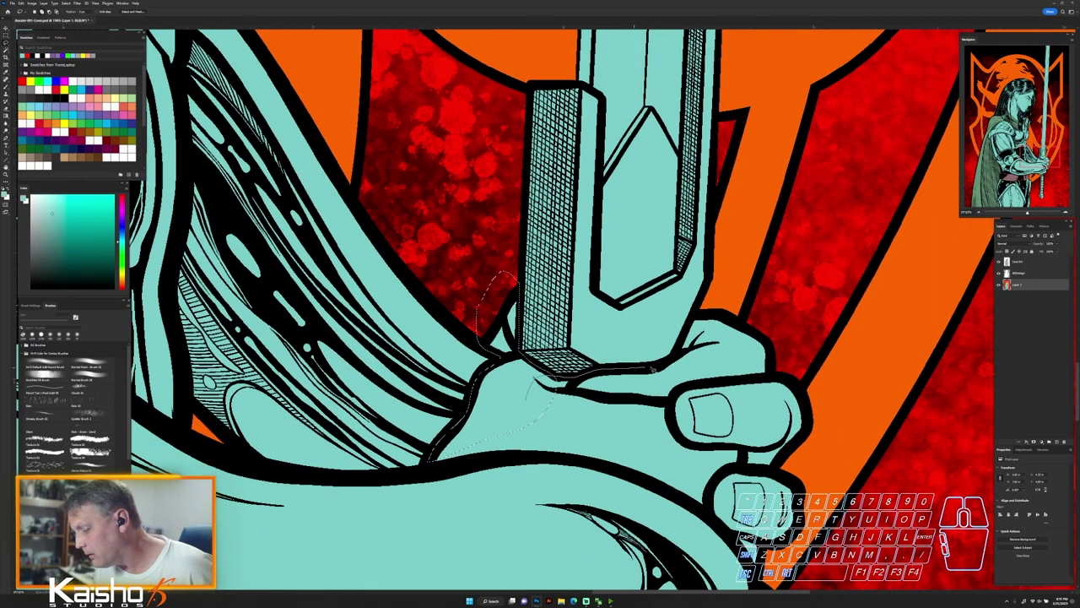
left_click_drag(837, 521, 513, 428)
key("space")
mouse_move(595, 418)
left_mouse_down()
mouse_move(467, 325)
mouse_move(328, 380)
mouse_move(487, 382)
left_mouse_up()
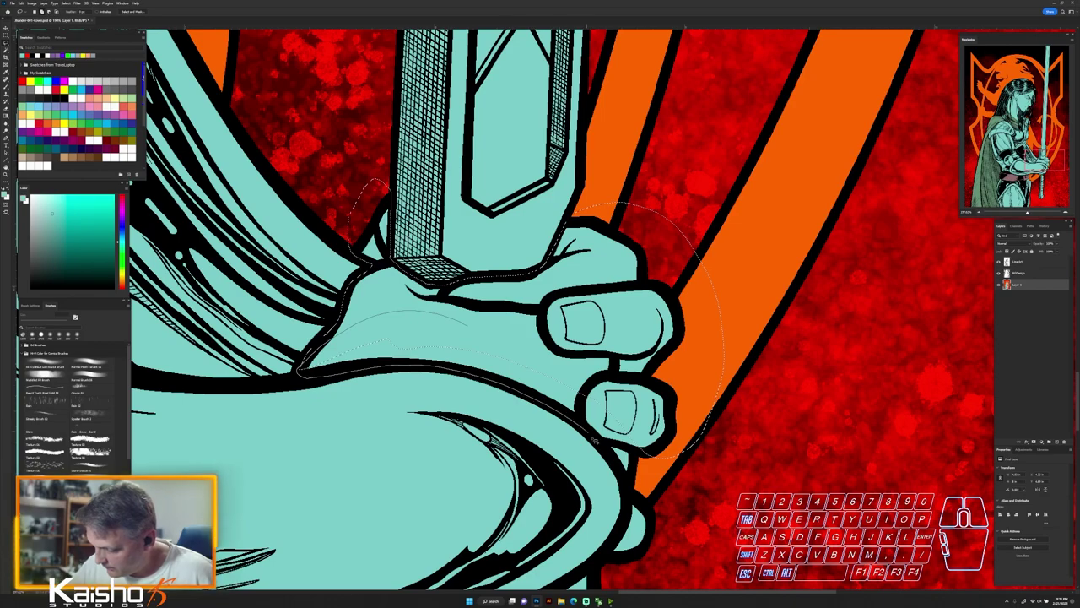
Fill the selected face, neck and hand areas with a light peach skin colour
scroll(607, 551, "down", 5)
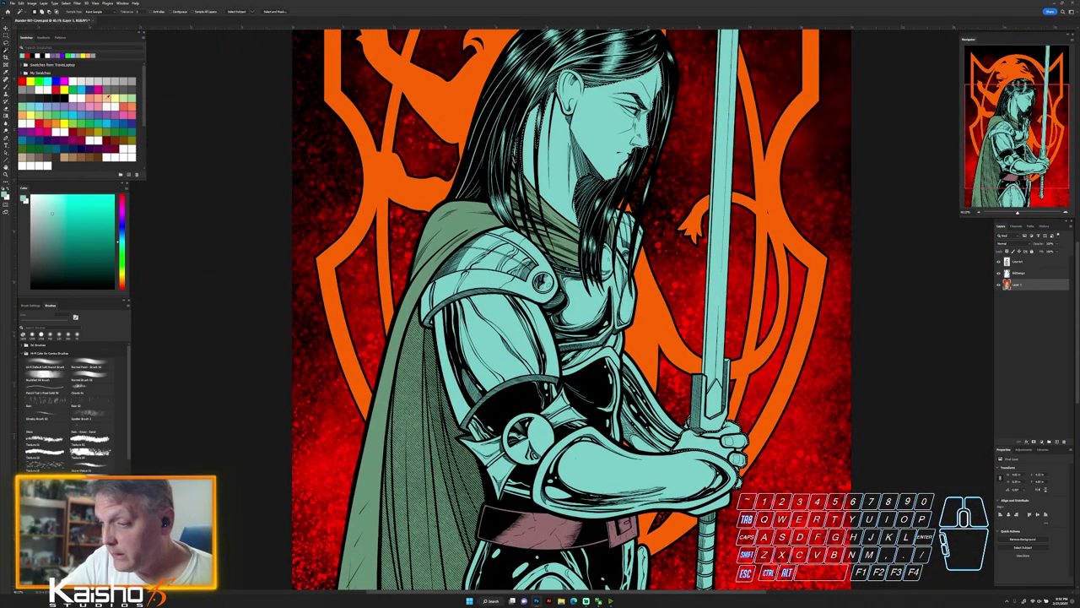
left_click(106, 99)
left_click(56, 198)
key("alt+BackSpace")
key("ctrl+z")
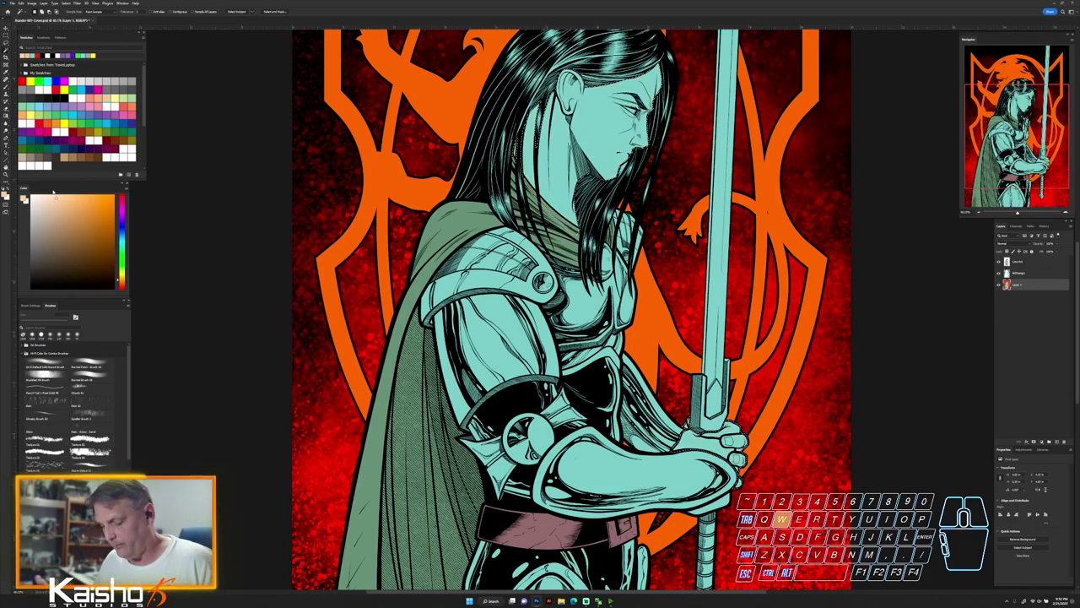
key("alt+w")
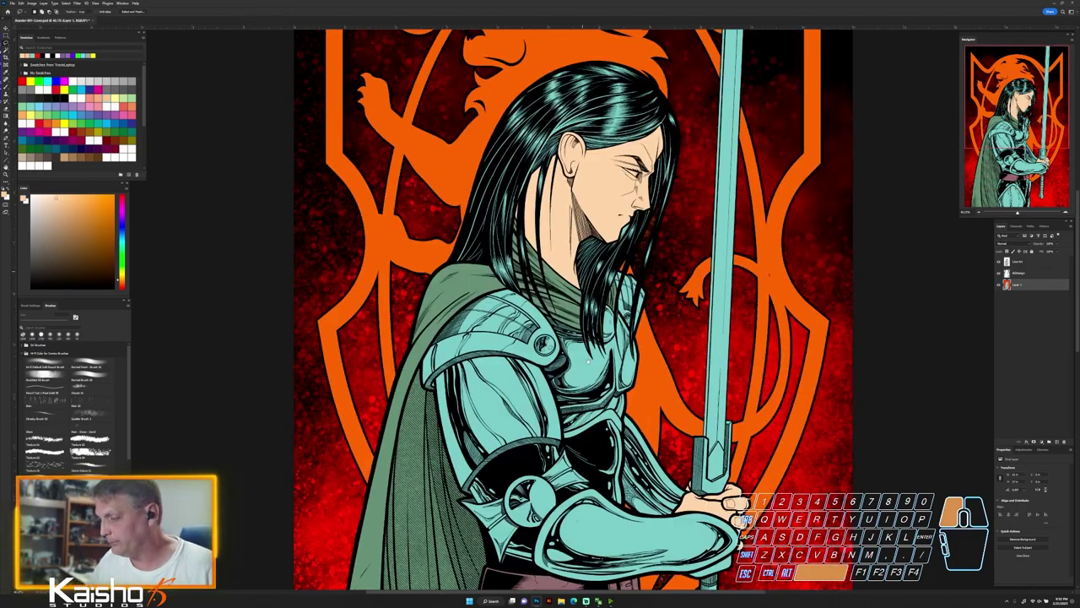
Lasso loosely around the warrior's head and upper hair
left_click_drag(589, 361, 590, 564)
left_click_drag(590, 563, 654, 564, "ctrl")
mouse_move(406, 450)
left_mouse_down()
mouse_move(371, 336)
mouse_move(736, 318)
mouse_move(675, 456)
left_mouse_up()
left_click_drag(625, 430, 432, 441)
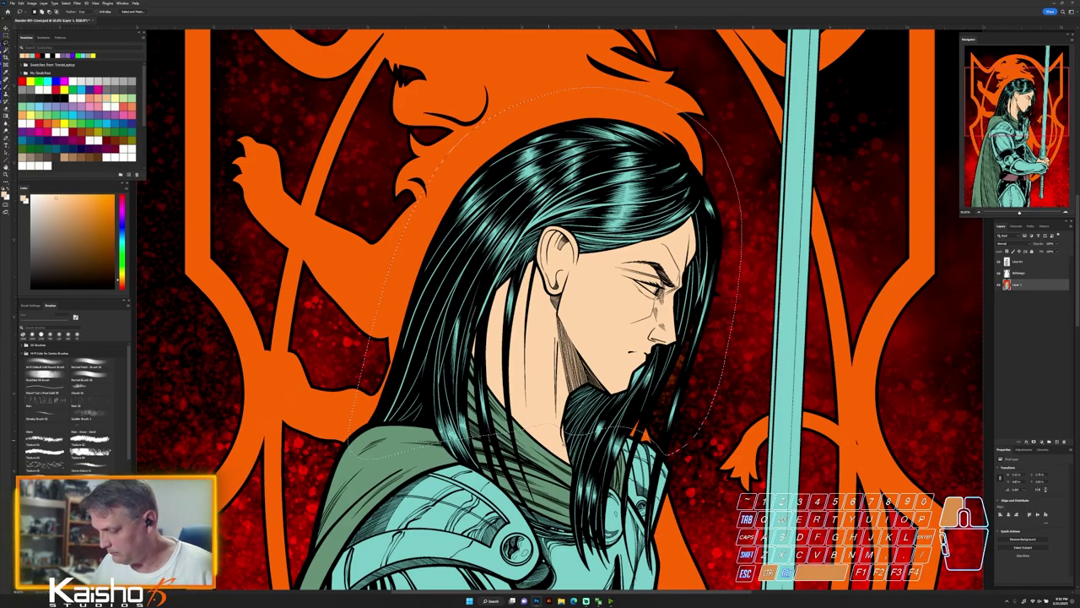
Add the lower hair strands hanging over the collar and chest armour to the selection, tracing their pointed tips
left_click_drag(548, 439, 621, 438, "ctrl")
left_click_drag(413, 477, 478, 433, "shift")
mouse_move(582, 493)
left_mouse_down()
mouse_move(516, 382)
mouse_move(591, 384)
left_mouse_up()
left_click_drag(517, 213, 464, 457, "shift")
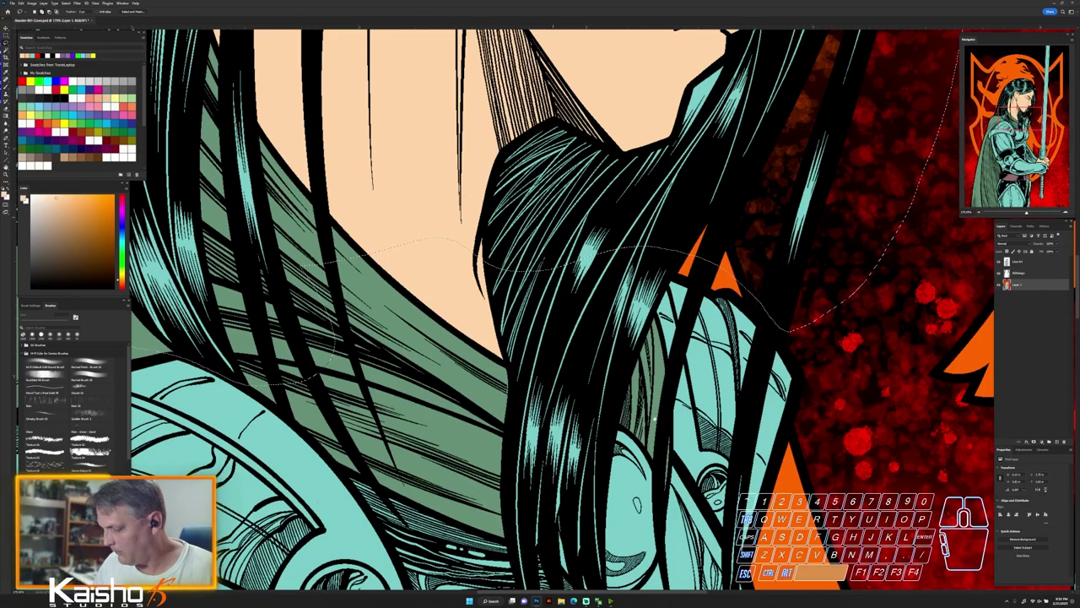
left_click_drag(527, 552, 486, 375)
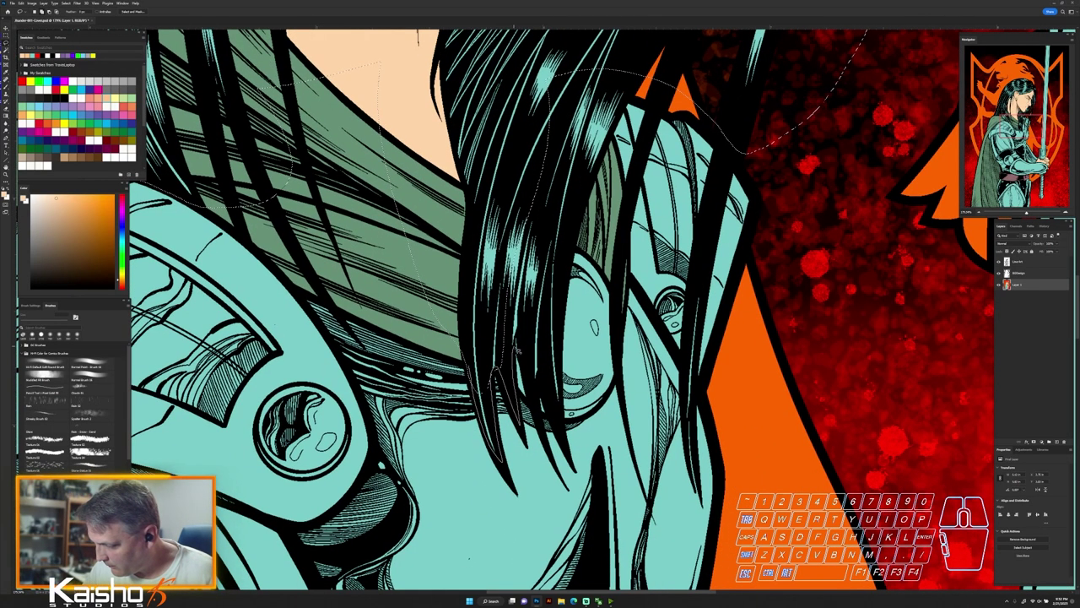
mouse_move(562, 340)
left_mouse_down("shift")
mouse_move(603, 160)
mouse_move(589, 82)
left_mouse_up("shift")
mouse_move(562, 216)
left_mouse_down("shift")
mouse_move(597, 127)
mouse_move(582, 185)
mouse_move(578, 317)
mouse_move(641, 213)
left_mouse_up("shift")
Add the remaining hair area and subtract the background, cape and skin colours with the Magic Wand, leaving only the hair selected
left_click_drag(726, 458, 642, 458, "ctrl")
key("w")
left_click(769, 314, "alt")
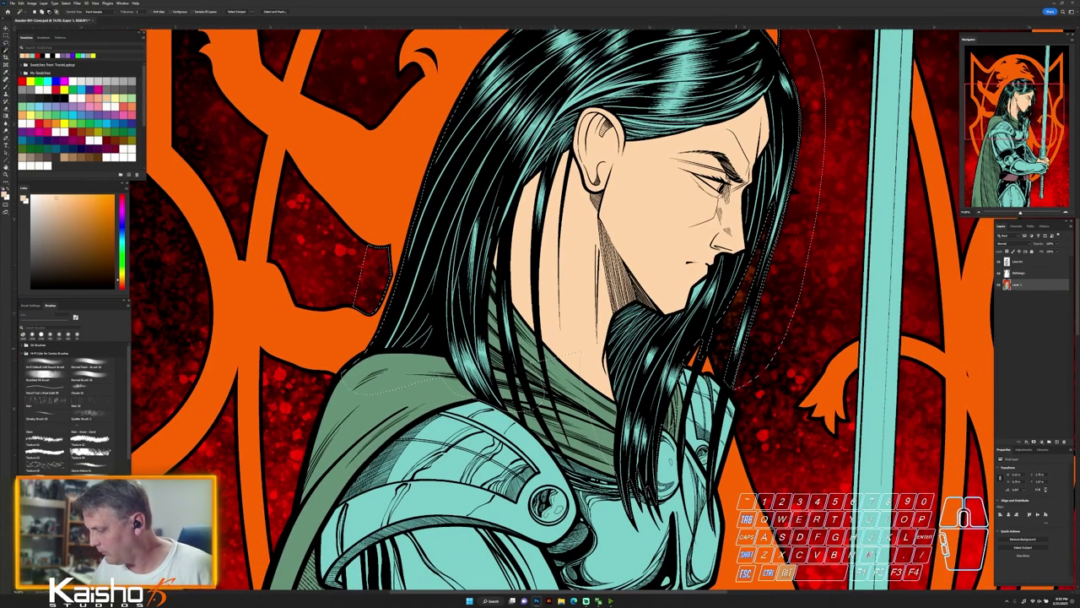
left_click_drag(712, 345, 780, 345, "ctrl")
key("l")
mouse_move(633, 400)
left_mouse_down("shift")
mouse_move(704, 341)
mouse_move(630, 412)
left_mouse_up("shift")
left_click_drag(737, 498, 522, 315, "ctrl")
key("w")
left_click(367, 361, "alt")
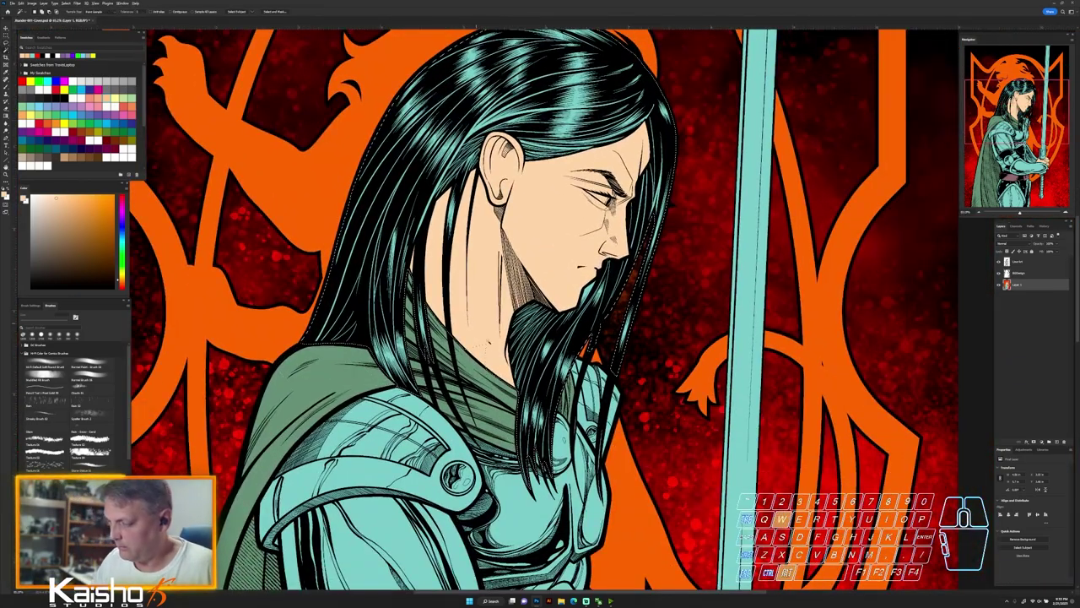
left_click(541, 221, "alt")
Recolour the selected hair to a darker blue-grey with Hue/Saturation and clear the selection
key("ctrl+u")
left_click_drag(827, 256, 834, 227)
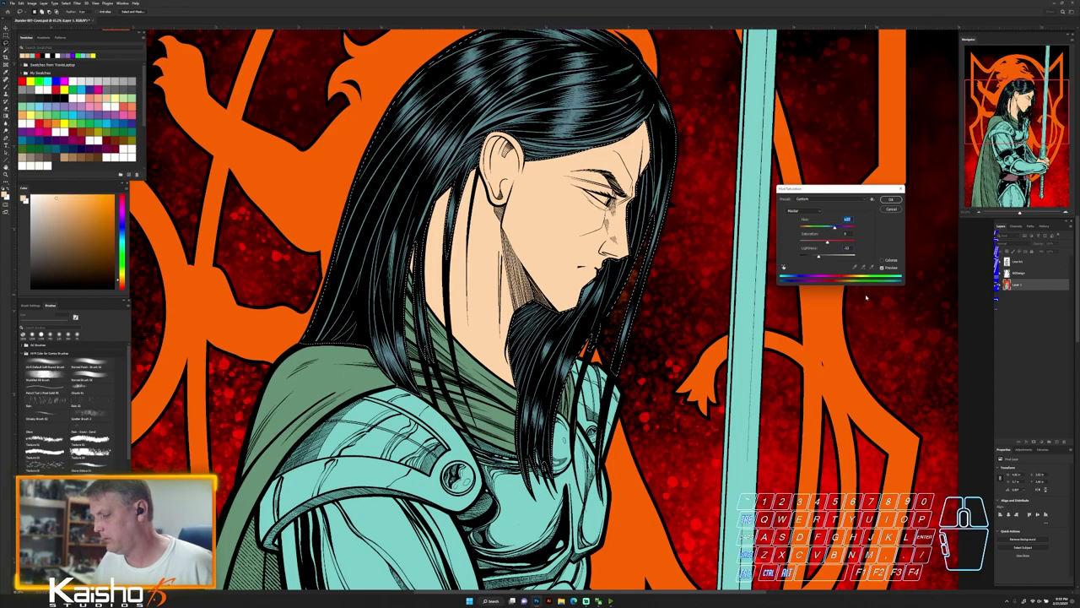
left_click(890, 199)
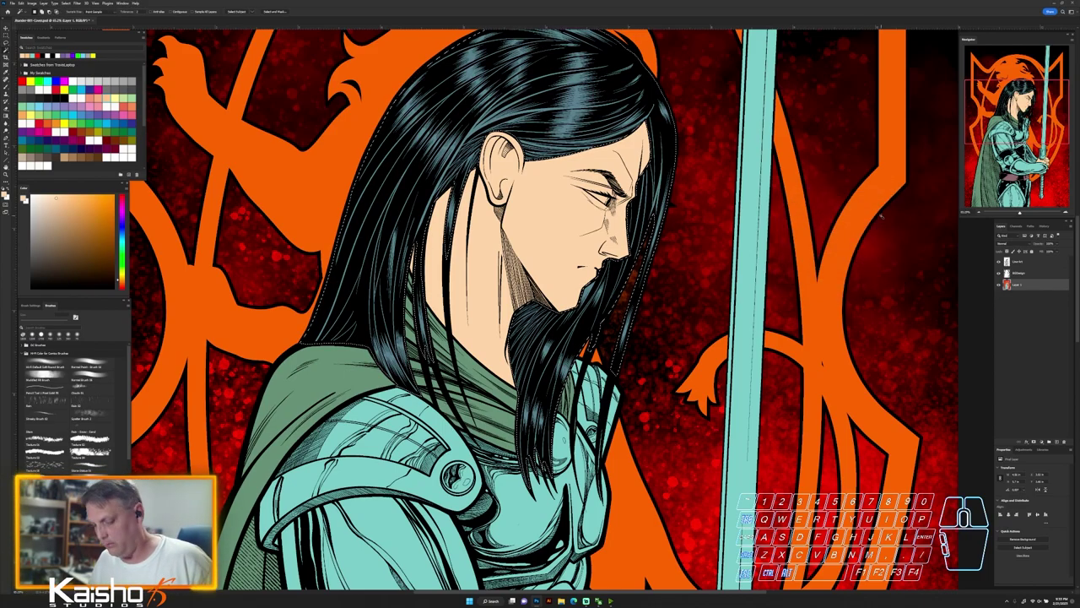
key("ctrl+d")
Lasso the white of the eye, fill it with a very light grey and clear the selection
key("l")
key("ctrl+space")
left_click_drag(615, 186, 702, 186)
left_click_drag(646, 334, 492, 448)
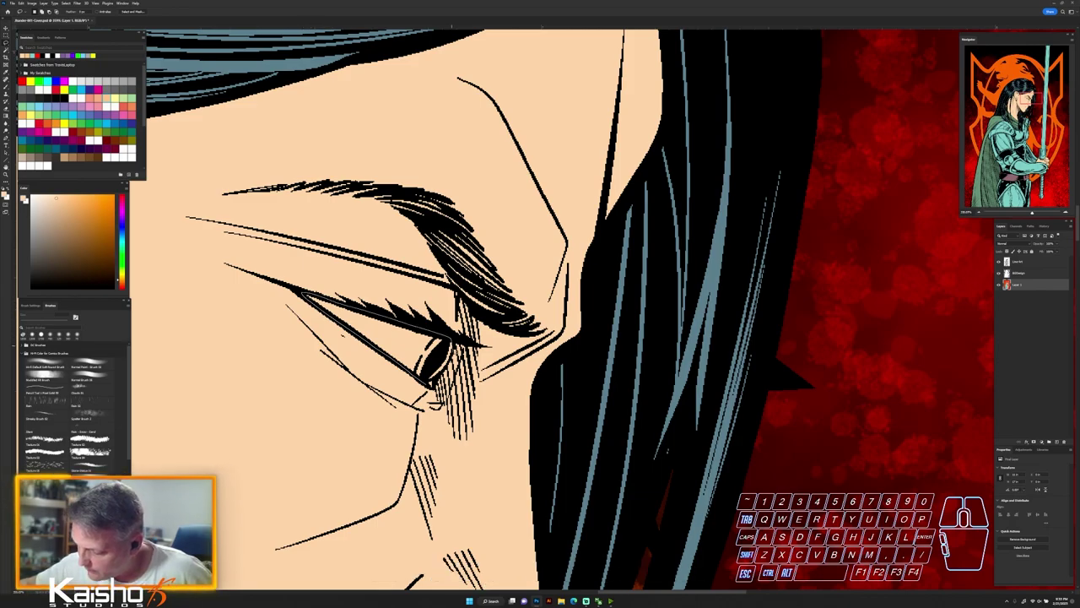
mouse_move(434, 381)
left_mouse_down()
mouse_move(443, 351)
mouse_move(456, 388)
mouse_move(426, 392)
left_mouse_up()
left_click(32, 200)
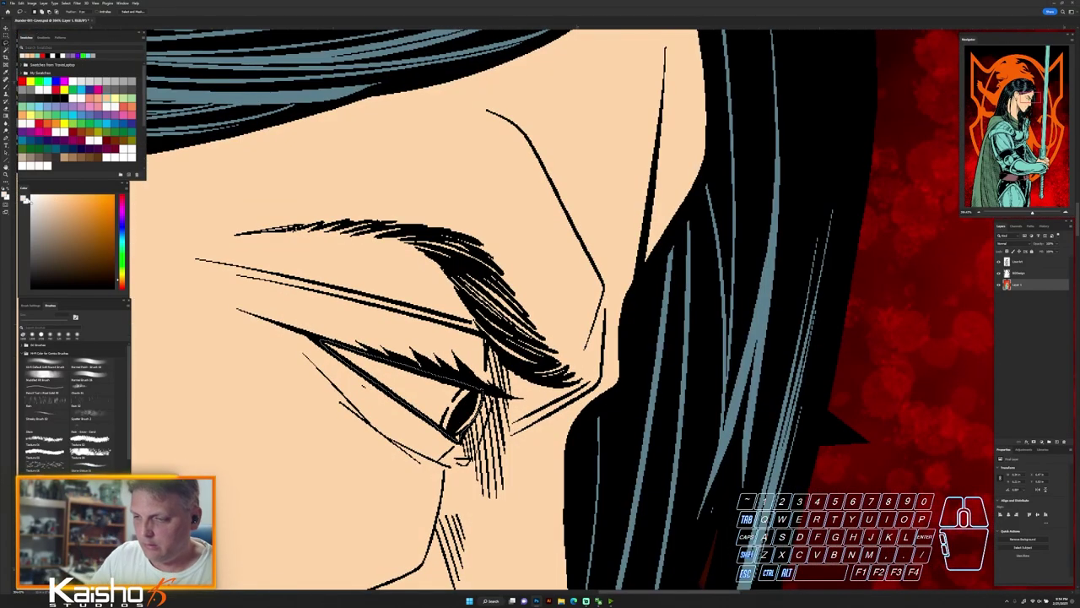
key("alt+BackSpace")
key("ctrl+d")
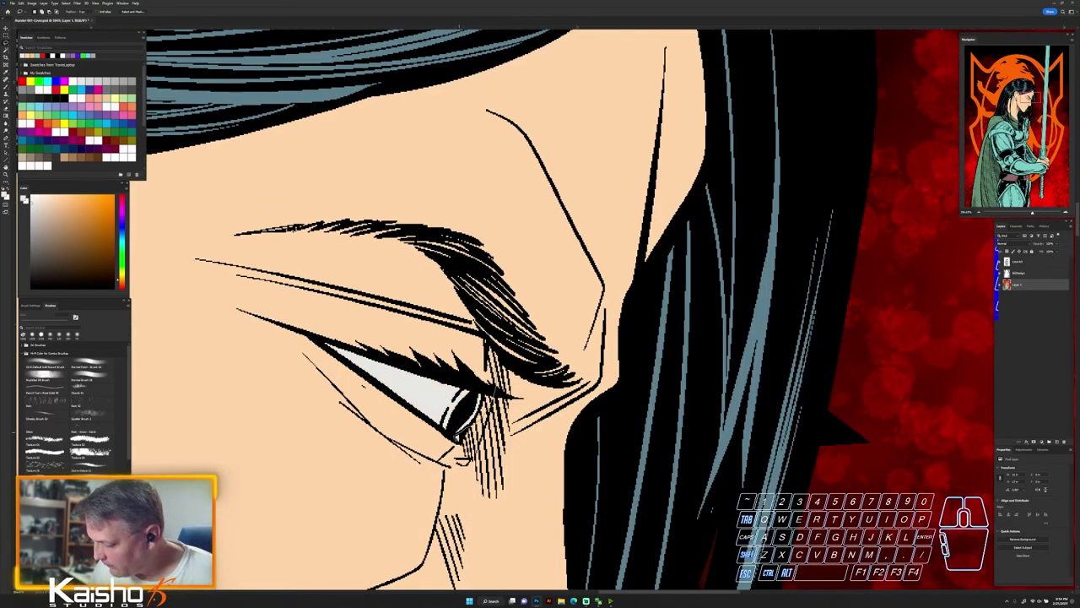
Lasso the iris, fill it with the skin colour, darken it with Hue/Saturation and clear the selection
left_click_drag(447, 409, 474, 385)
key("alt+BackSpace")
key("w")
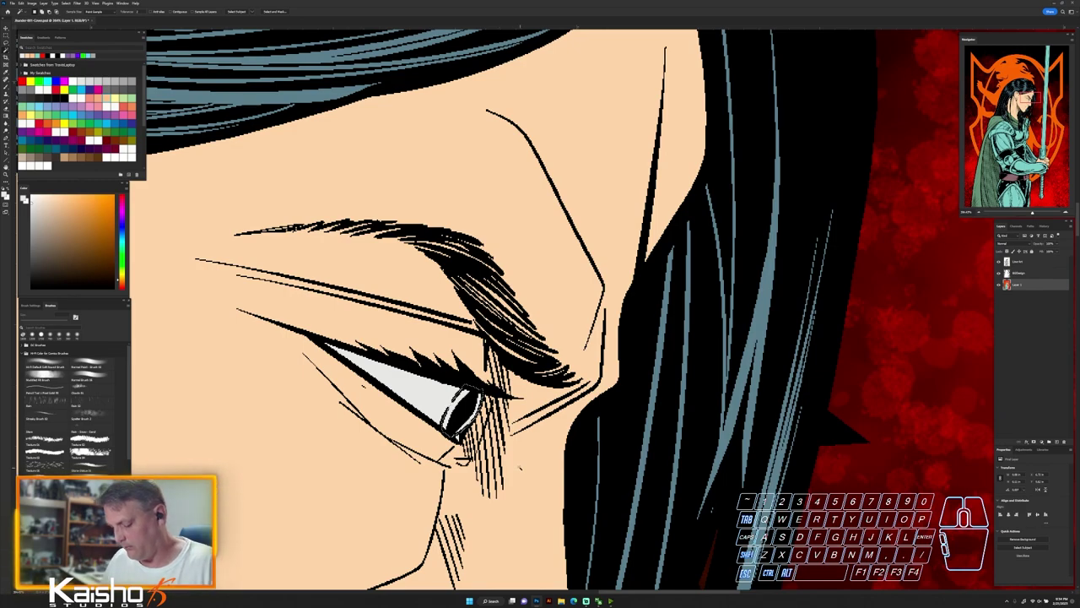
key("i")
left_click(530, 470)
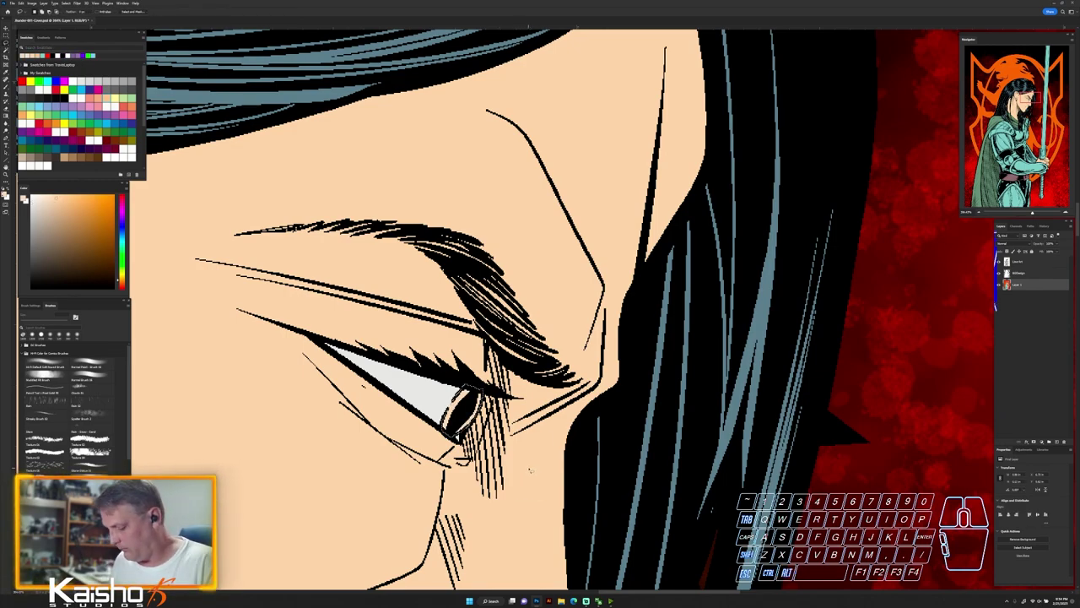
key("ctrl+u")
left_click_drag(827, 257, 812, 257)
key("Return")
key("ctrl+d")
Sample the belt's brown and lasso the sword grip and pommel below the hands
left_click_drag(686, 506, 571, 324)
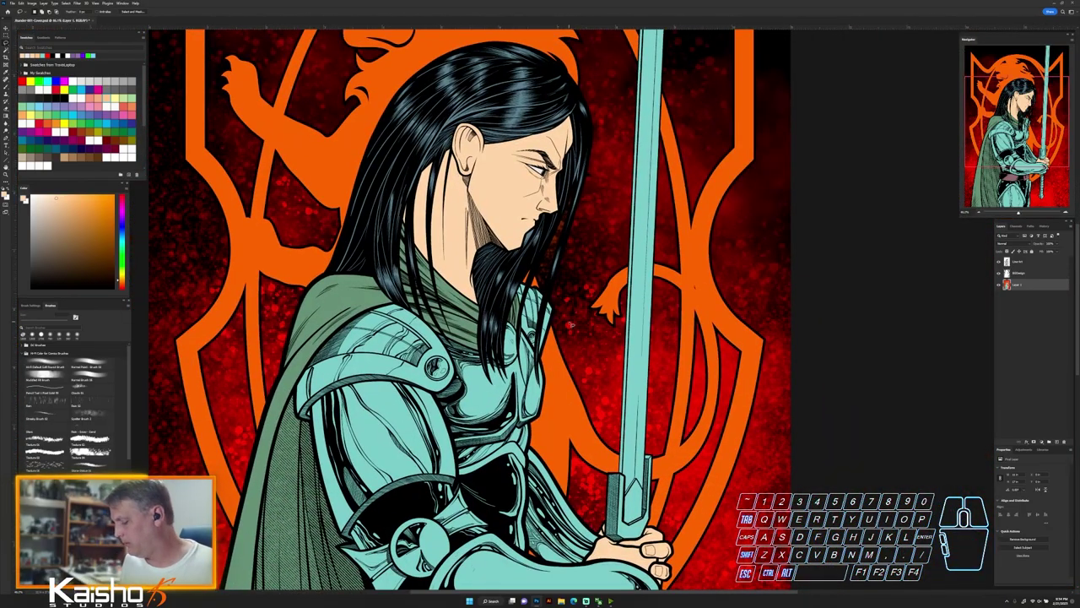
left_click_drag(583, 356, 563, 17)
mouse_move(599, 290)
left_mouse_down()
mouse_move(587, 378)
mouse_move(598, 378)
left_mouse_up()
key("i")
left_click(460, 384)
key("l")
left_click_drag(619, 427, 647, 434)
left_click_drag(538, 460, 553, 345)
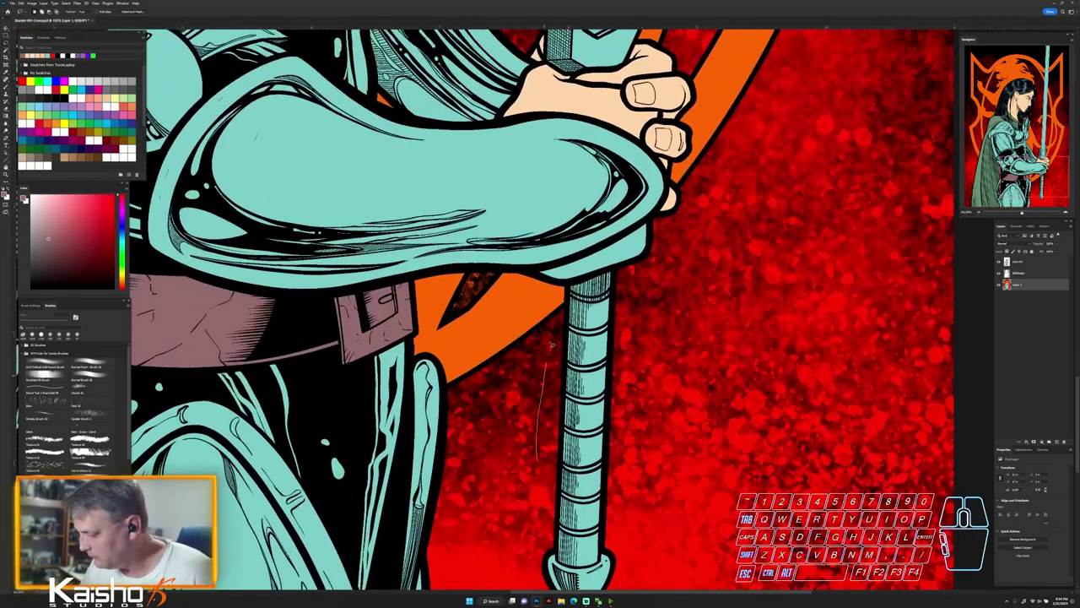
mouse_move(584, 279)
left_mouse_down()
mouse_move(672, 537)
mouse_move(656, 405)
mouse_move(520, 327)
left_mouse_up()
Subtract the surroundings with the Magic Wand, fill the grip and pommel with the belt colour, shift it to grey-brown and clear the selection
key("w")
left_click(532, 173, "alt")
key("alt+BackSpace")
left_click_drag(827, 229, 839, 230)
key("Return")
key("ctrl+d")
Sample the skin colour, lasso the teal part of the hand beneath the forearm guard, fill it with skin colour and clear the selection
left_click_drag(647, 194, 625, 455)
left_click(602, 239)
key("l")
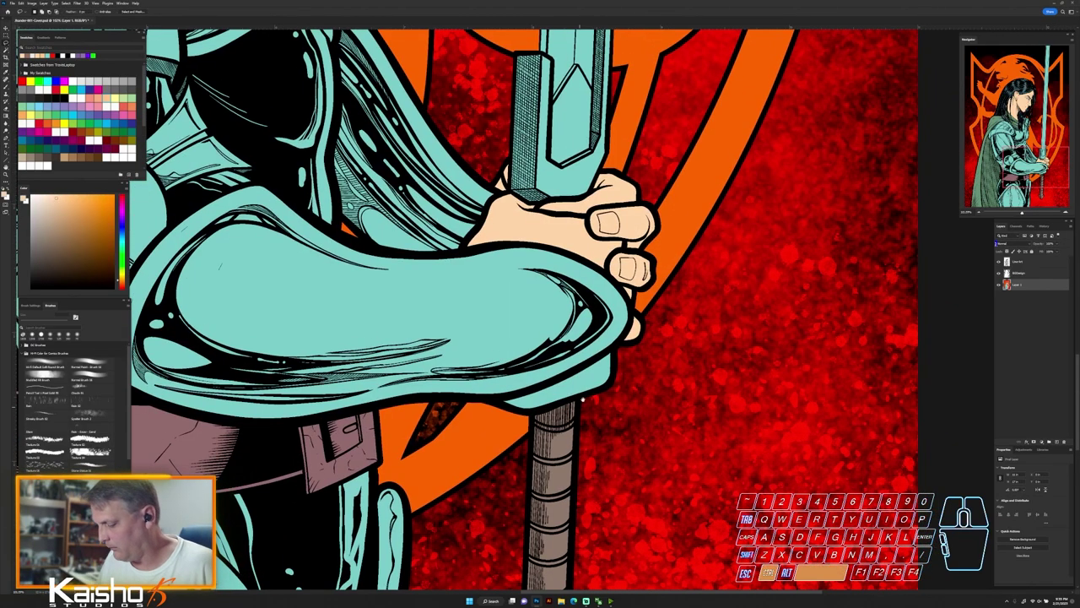
left_click_drag(577, 402, 625, 401)
left_click_drag(666, 328, 586, 472)
left_click_drag(660, 326, 665, 327)
key("w")
left_click(601, 367, "alt+shift")
key("alt+BackSpace")
key("ctrl+d")
Lasso the dark undersuit between the belt and the thigh plate, tracing along the plate's upper rim
left_click_drag(690, 487, 638, 487)
scroll(661, 325, "down", 2)
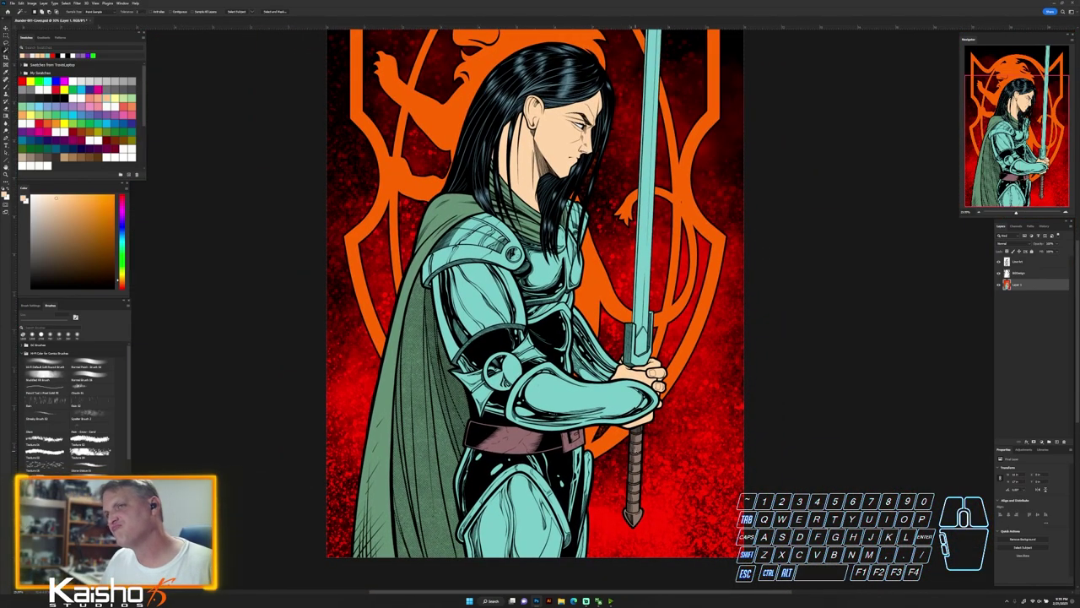
left_click_drag(486, 516, 525, 516)
left_click_drag(514, 456, 519, 372)
key("l")
left_click_drag(525, 254, 371, 335)
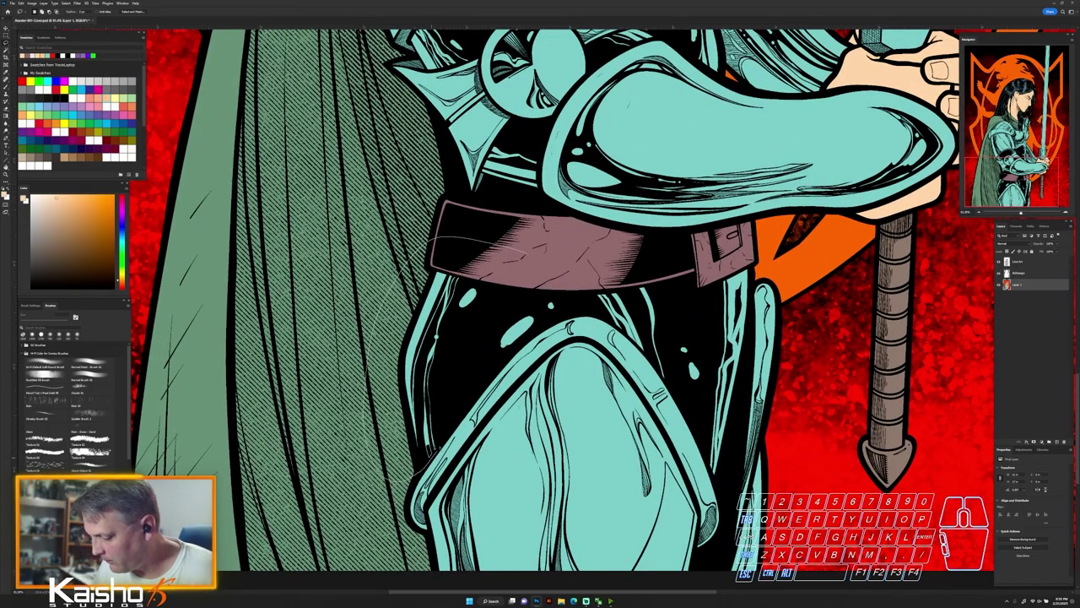
left_click_drag(549, 250, 413, 221)
left_click_drag(479, 225, 462, 287)
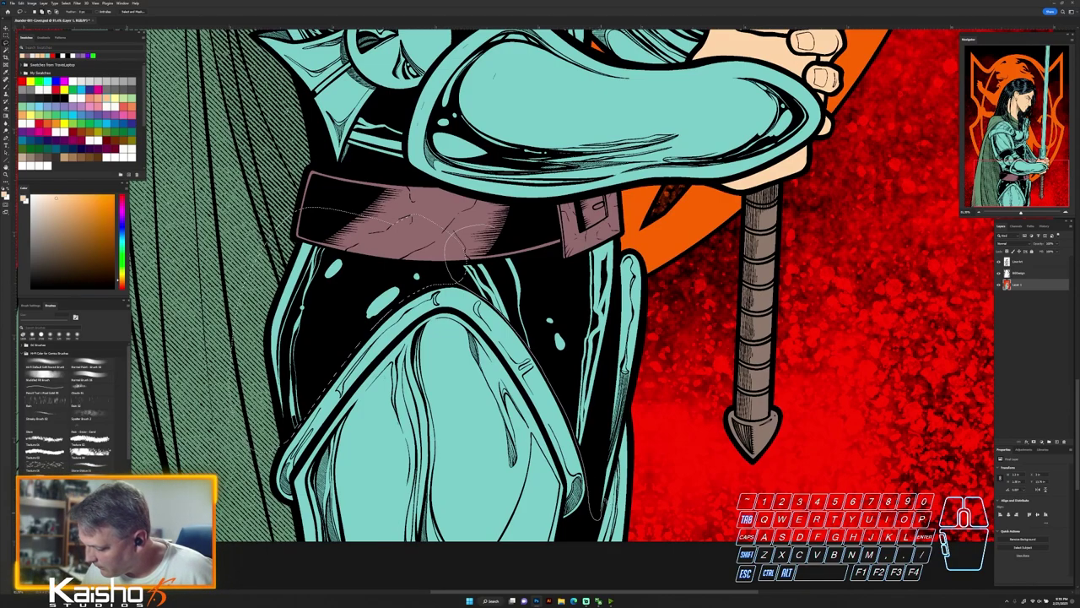
left_click_drag(603, 504, 497, 221)
Extend the undersuit selection across the belt buckle and down the narrow gap between the thigh plate and the far hip plate
left_click_drag(629, 283, 656, 283)
mouse_move(513, 350)
left_mouse_down()
mouse_move(531, 194)
mouse_move(620, 230)
left_mouse_up()
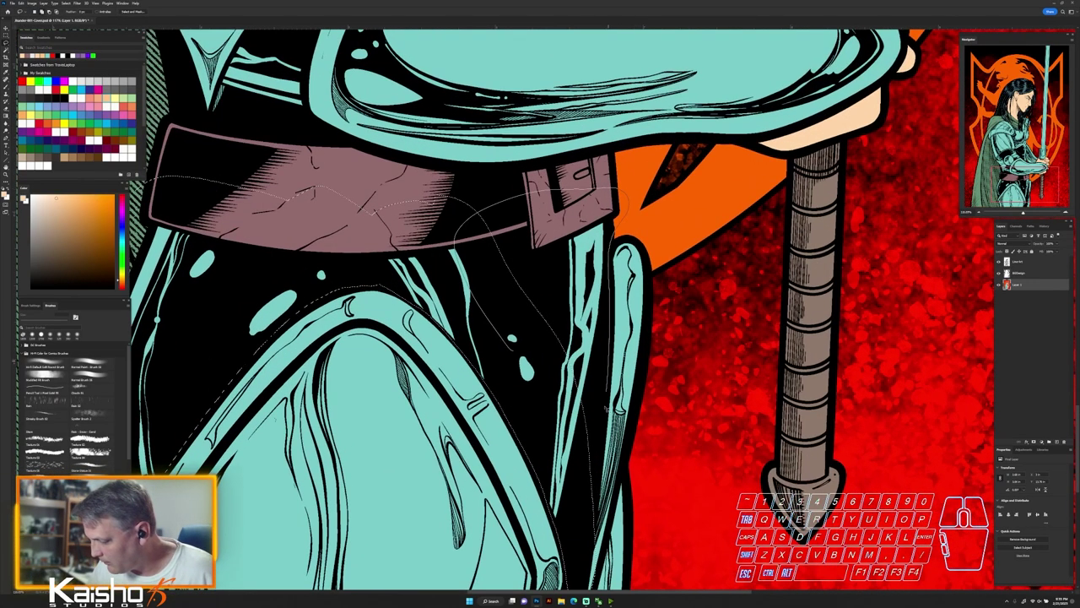
left_click_drag(606, 409, 578, 530)
left_click_drag(661, 465, 659, 341)
mouse_move(603, 375)
left_mouse_down()
mouse_move(581, 476)
mouse_move(615, 432)
left_mouse_up()
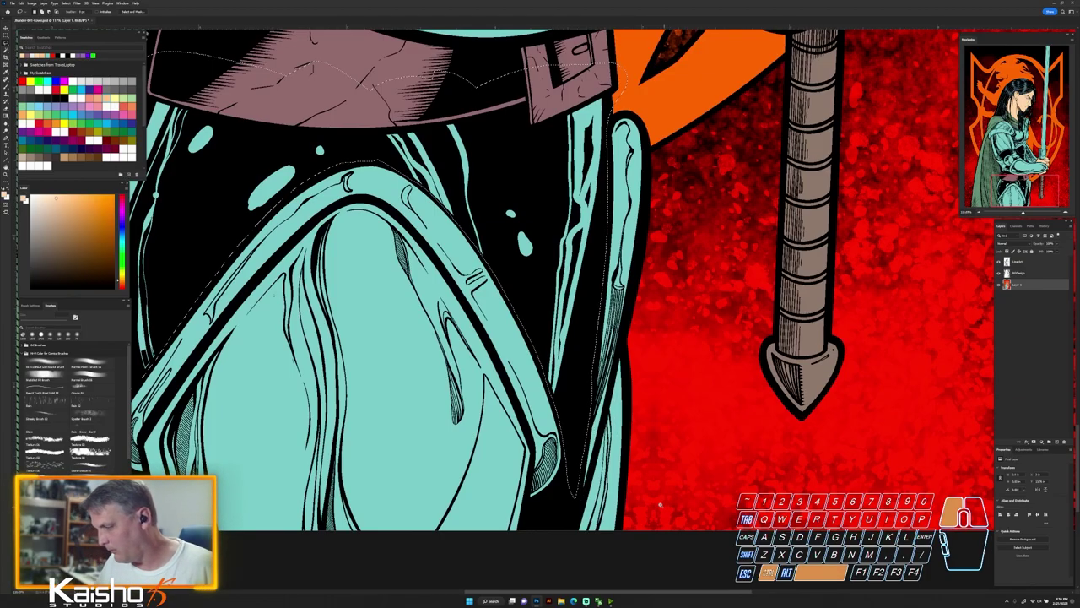
left_click_drag(660, 505, 610, 505)
left_click_drag(473, 164, 512, 164)
Add the dark waist and abdomen areas above the belt to the selection, tracing around the elbow ornament and abdomen plate
mouse_move(455, 394)
left_mouse_down()
mouse_move(352, 353)
mouse_move(354, 202)
left_mouse_up()
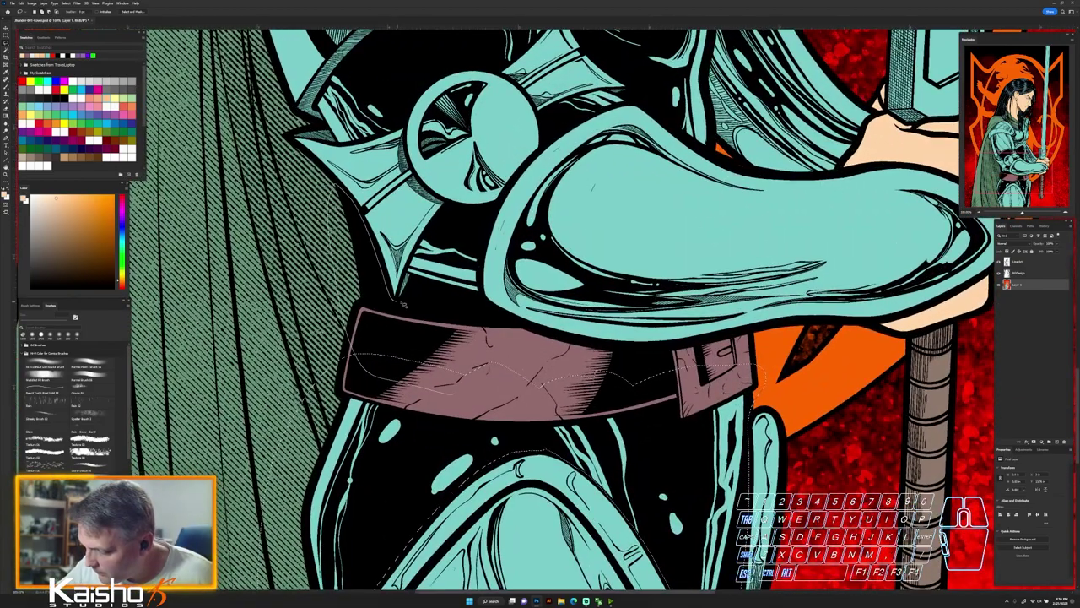
scroll(587, 346, "up", 5)
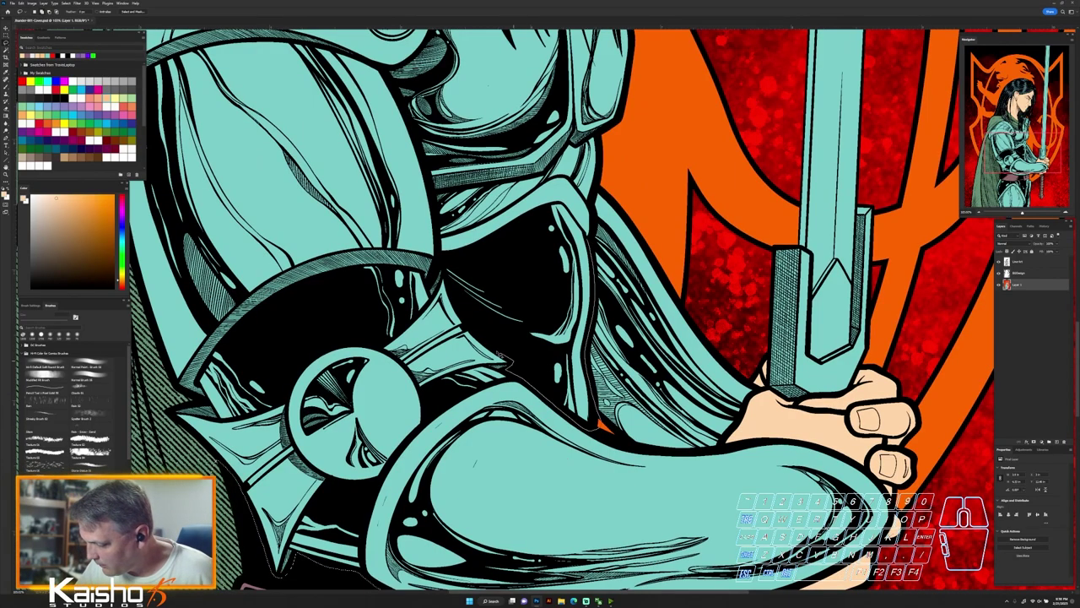
scroll(590, 287, "up", 3)
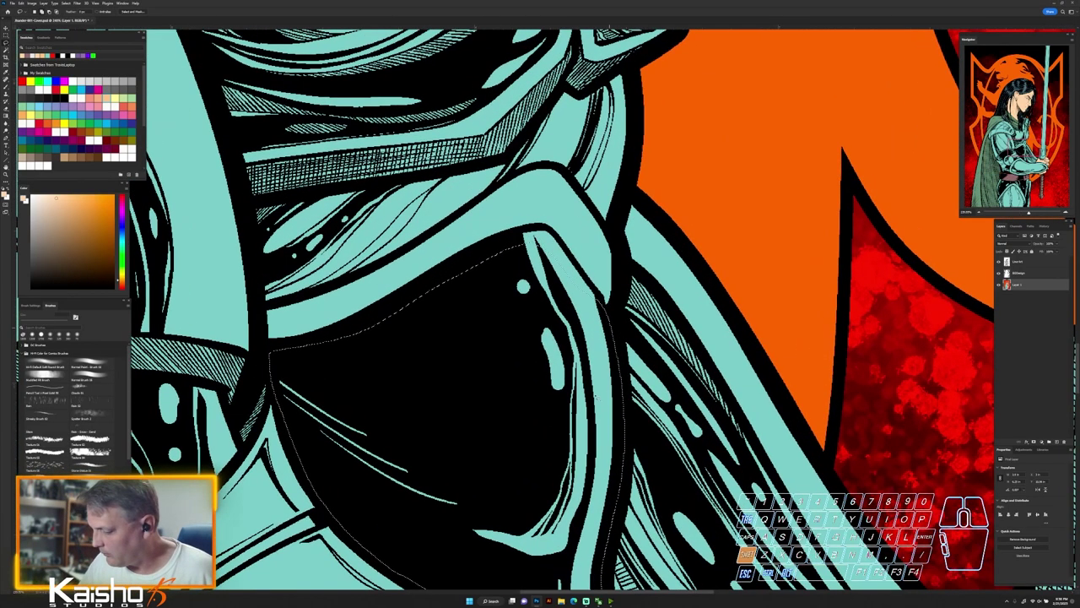
mouse_move(549, 229)
left_mouse_down()
mouse_move(313, 343)
mouse_move(444, 435)
left_mouse_up()
mouse_move(543, 398)
left_mouse_down()
mouse_move(639, 379)
mouse_move(899, 260)
left_mouse_up()
Add the dark undersuit area between the upper-arm guard and the round elbow ornament to the selection
mouse_move(422, 422)
left_mouse_down()
mouse_move(533, 272)
mouse_move(198, 341)
mouse_move(194, 332)
left_mouse_up()
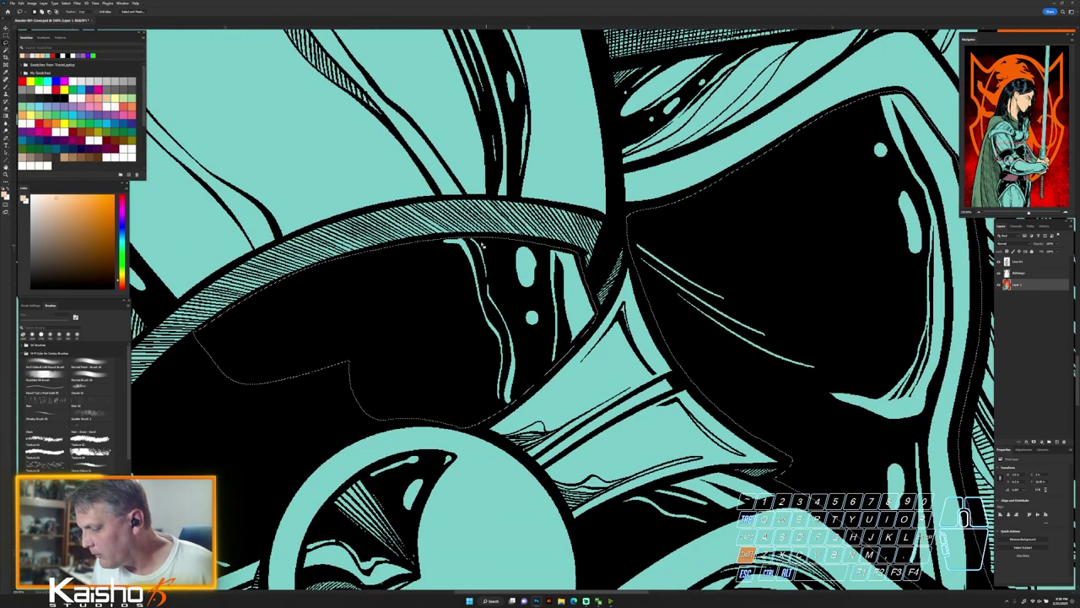
scroll(442, 274, "down", 2)
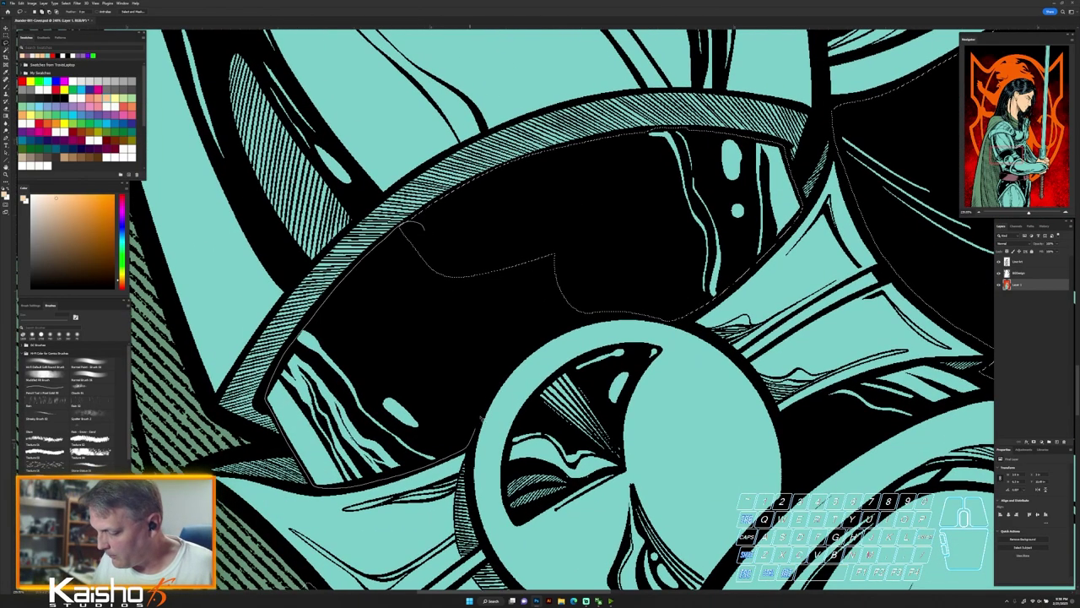
left_click_drag(613, 250, 582, 237)
left_click_drag(718, 458, 502, 338)
Recolour the selected undersuit highlights to a light grey-blue with Hue/Saturation and clear the selection
key("ctrl+u")
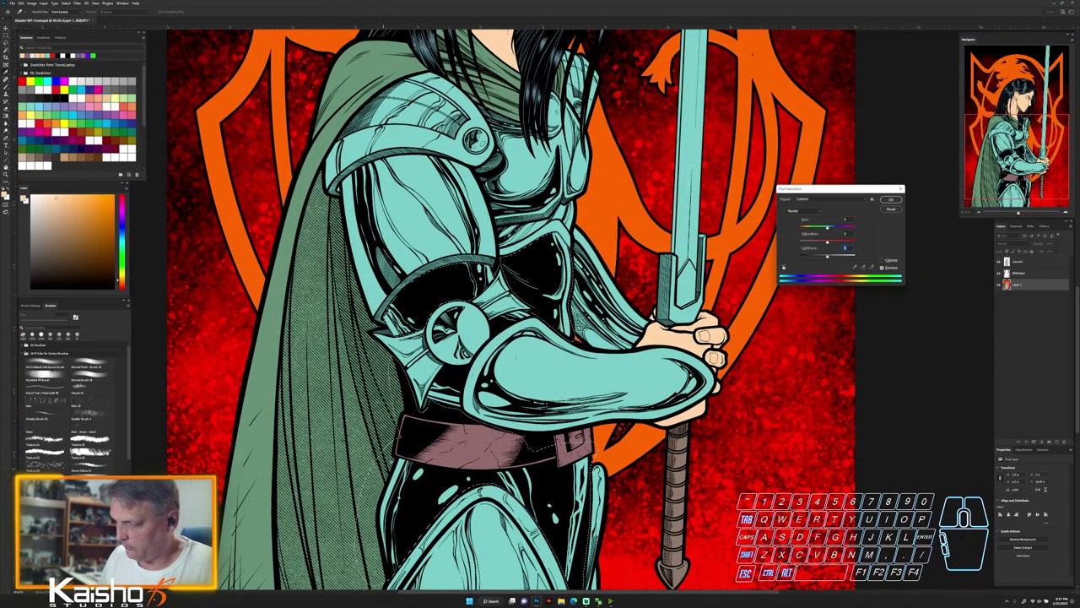
key("Return")
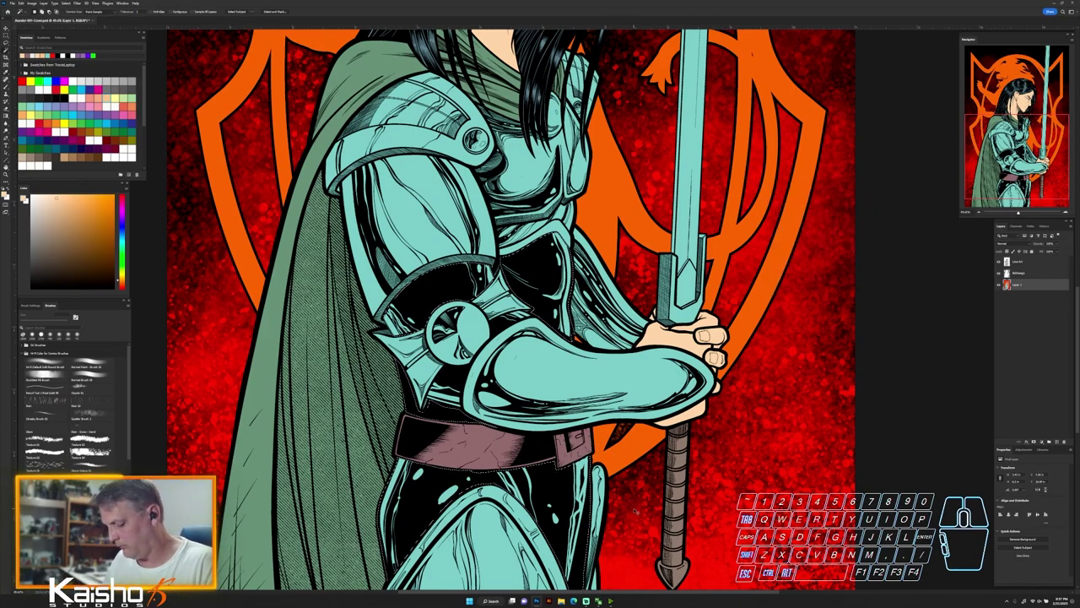
key("ctrl+u")
left_click_drag(828, 227, 832, 256)
left_click_drag(828, 242, 824, 243)
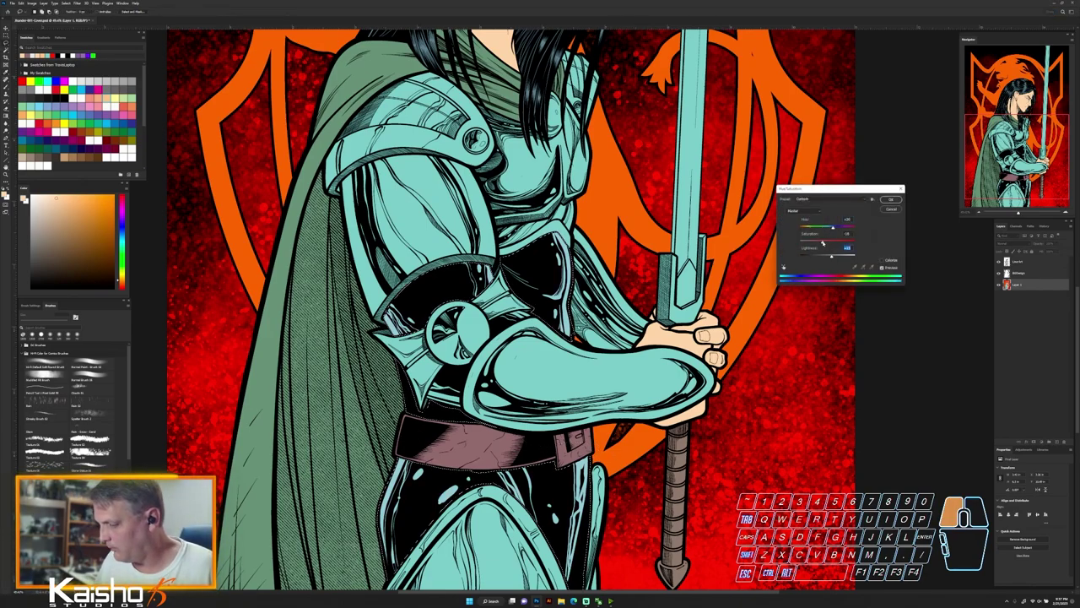
key("Return")
key("ctrl+d")
Sample the undersuit's grey-blue and lasso the narrow far hip plate and the edge of the lower thigh plate
key("i")
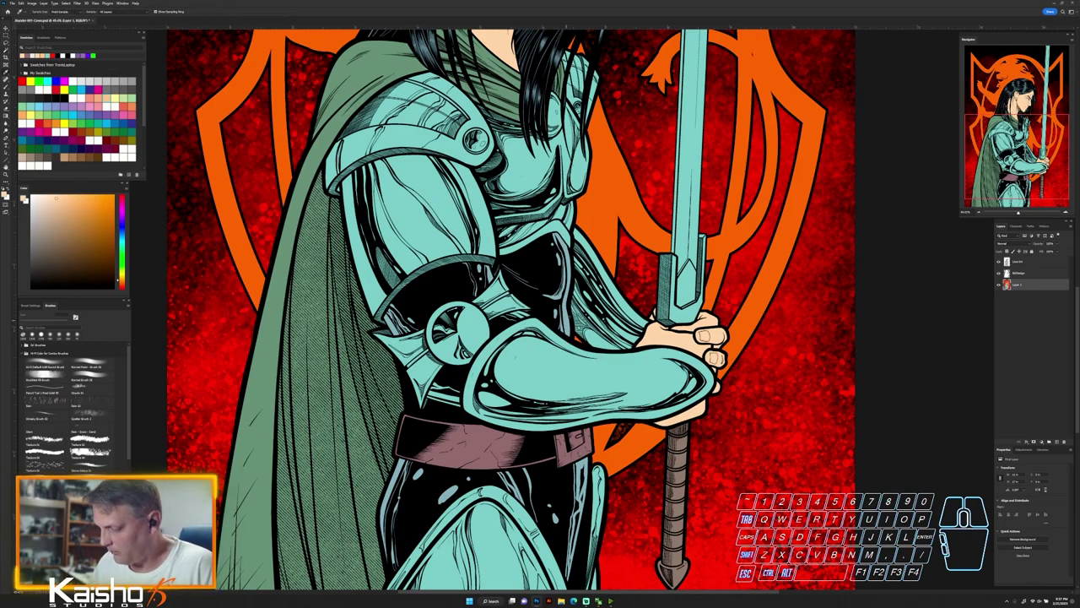
left_click(583, 477)
key("l")
left_click_drag(622, 415, 662, 394)
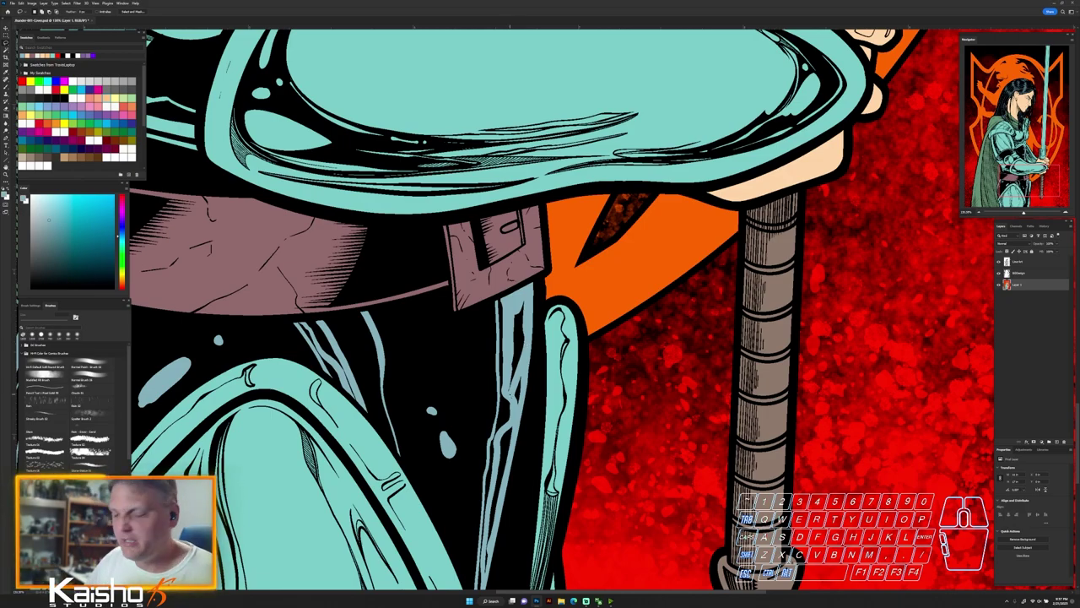
left_click_drag(575, 536, 608, 300)
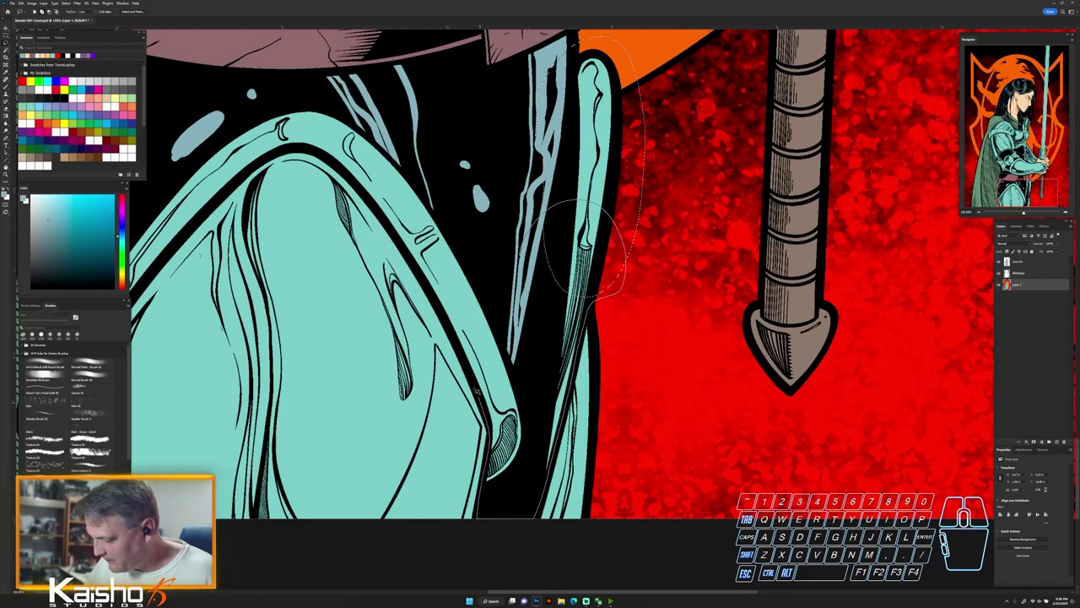
mouse_move(403, 244)
left_mouse_down()
mouse_move(438, 128)
mouse_move(535, 225)
left_mouse_up()
left_click_drag(591, 183, 695, 268)
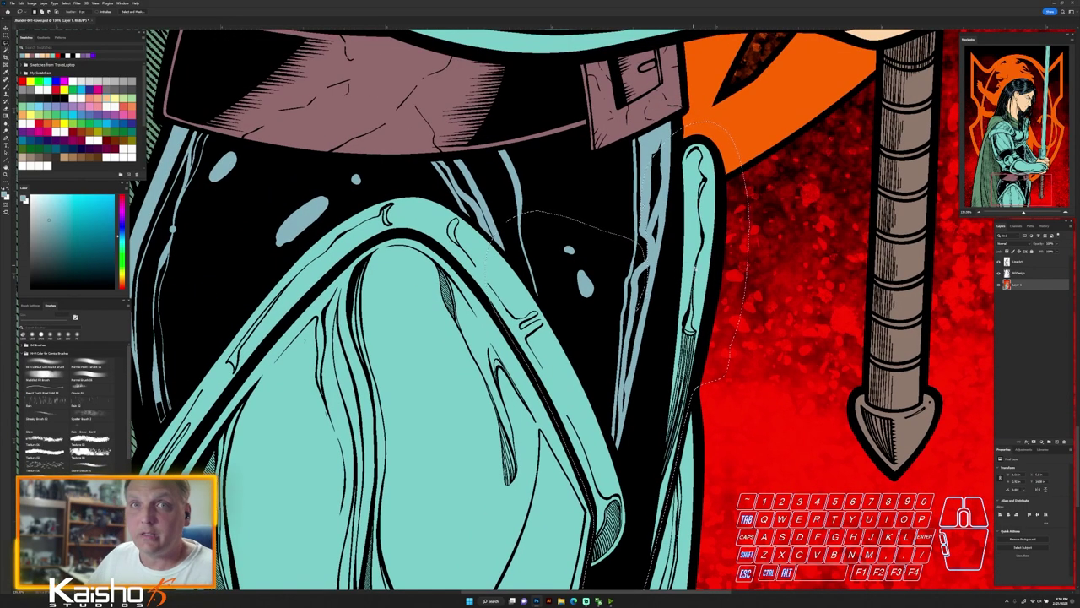
Add the raised rim of the thigh plate to the selection, tracing the inner line on both sides of its peak
left_click_drag(397, 399, 496, 333)
left_click_drag(366, 179, 179, 415)
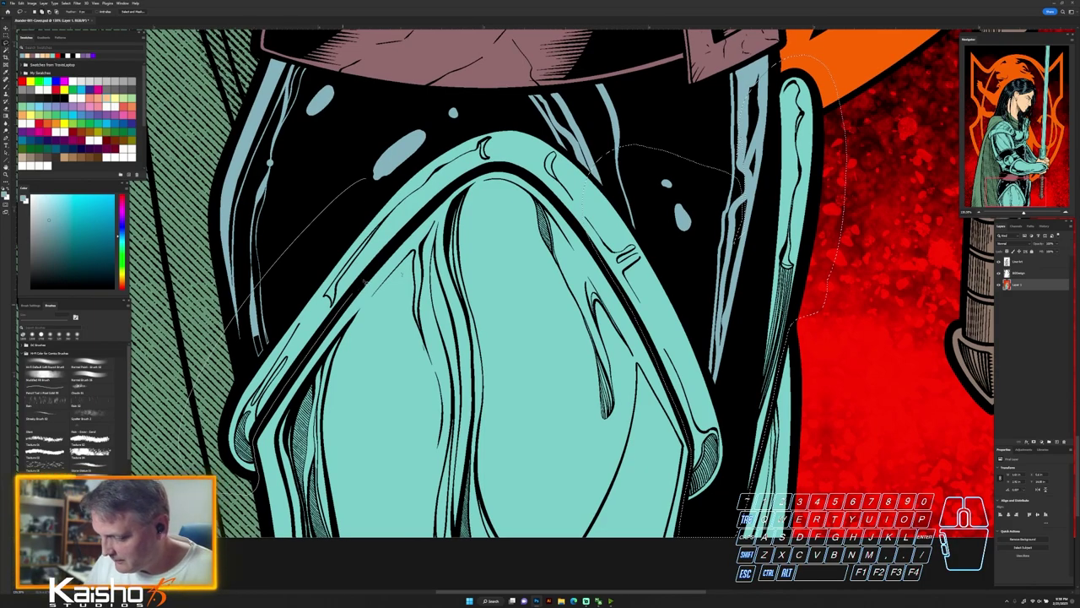
left_click_drag(528, 152, 366, 176)
mouse_move(564, 113)
left_mouse_down()
mouse_move(535, 106)
mouse_move(523, 178)
left_mouse_up()
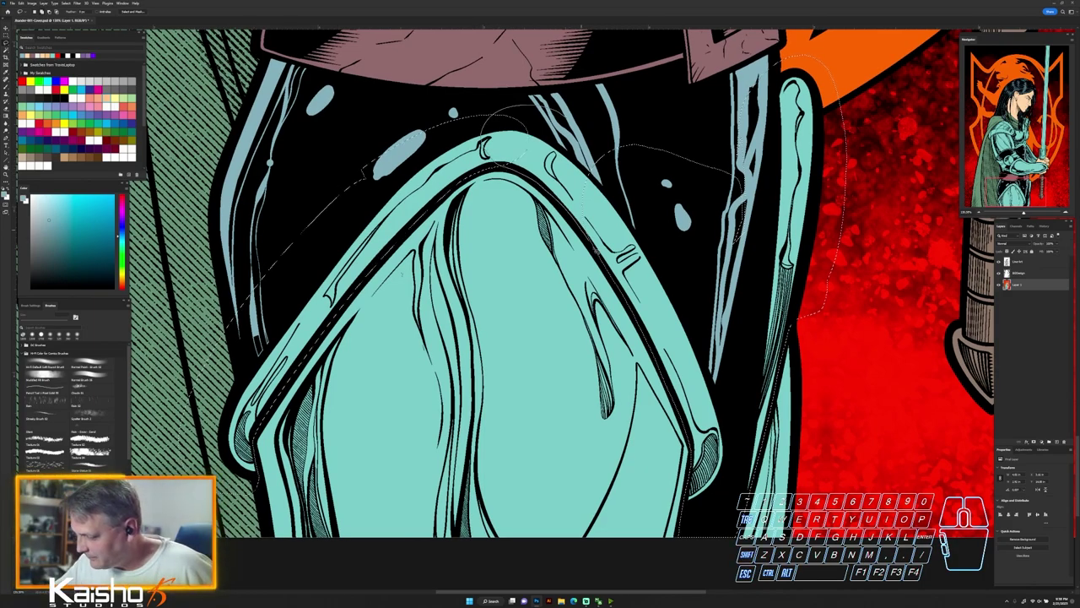
left_click_drag(593, 246, 609, 273)
left_click_drag(802, 436, 713, 426)
Subtract the surroundings with the Magic Wand, fill the thigh rim and hip plate grey-blue, adjust them to a deeper blue and clear the selection
key("w")
left_click(699, 319, "alt")
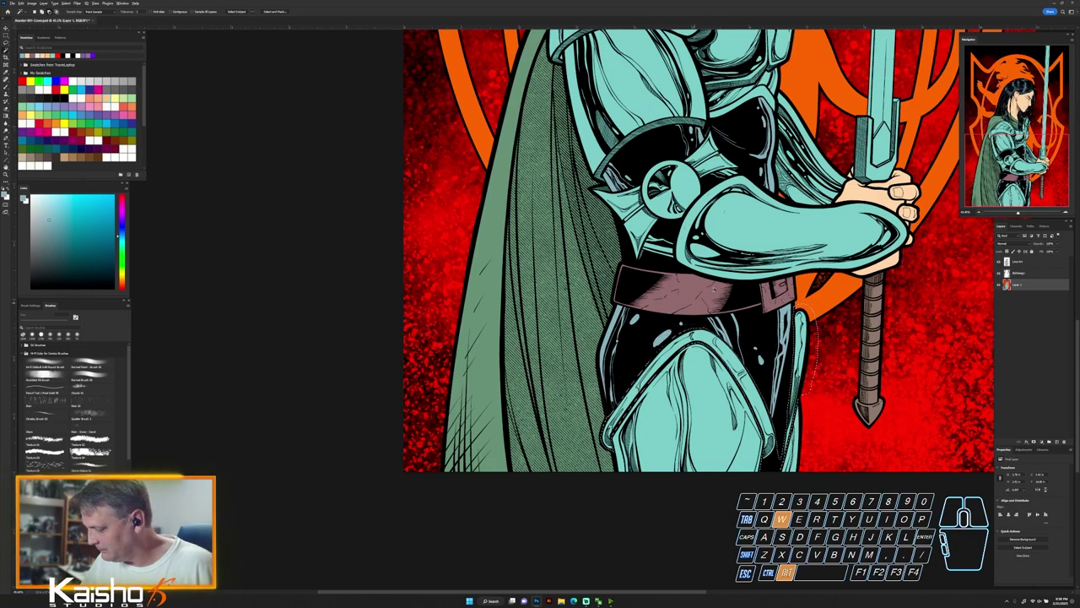
left_click(810, 378, "alt")
key("alt+BackSpace")
key("u")
key("ctrl+u")
left_click_drag(827, 255, 838, 243)
left_click(884, 203)
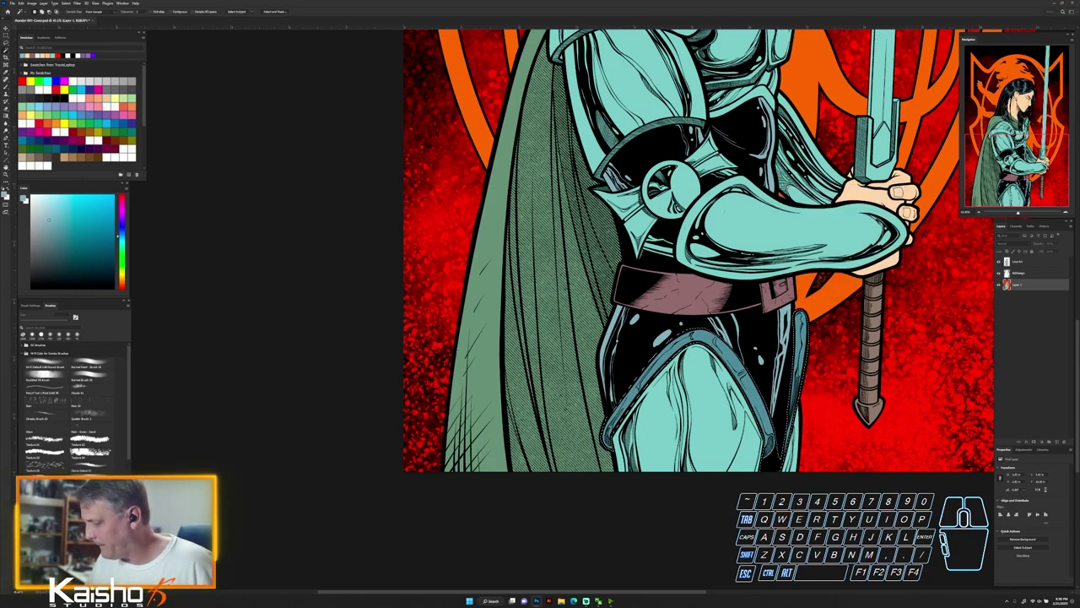
key("ctrl+d")
Sample the deeper blue of the thigh rim and lasso the lower wing of the elbow ornament and its disc's lower edge
mouse_move(677, 186)
left_mouse_down()
mouse_move(536, 266)
mouse_move(597, 268)
left_mouse_up()
key("i")
left_click(553, 419)
key("l")
mouse_move(378, 241)
left_mouse_down()
mouse_move(324, 413)
mouse_move(448, 523)
left_mouse_up()
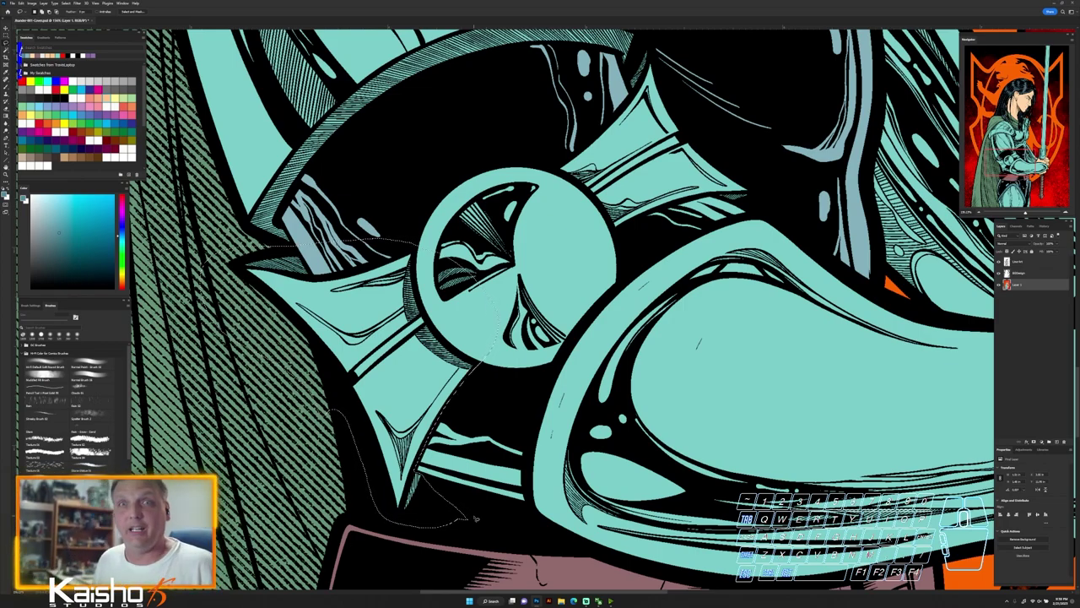
mouse_move(507, 298)
left_mouse_down()
mouse_move(484, 357)
mouse_move(511, 374)
left_mouse_up()
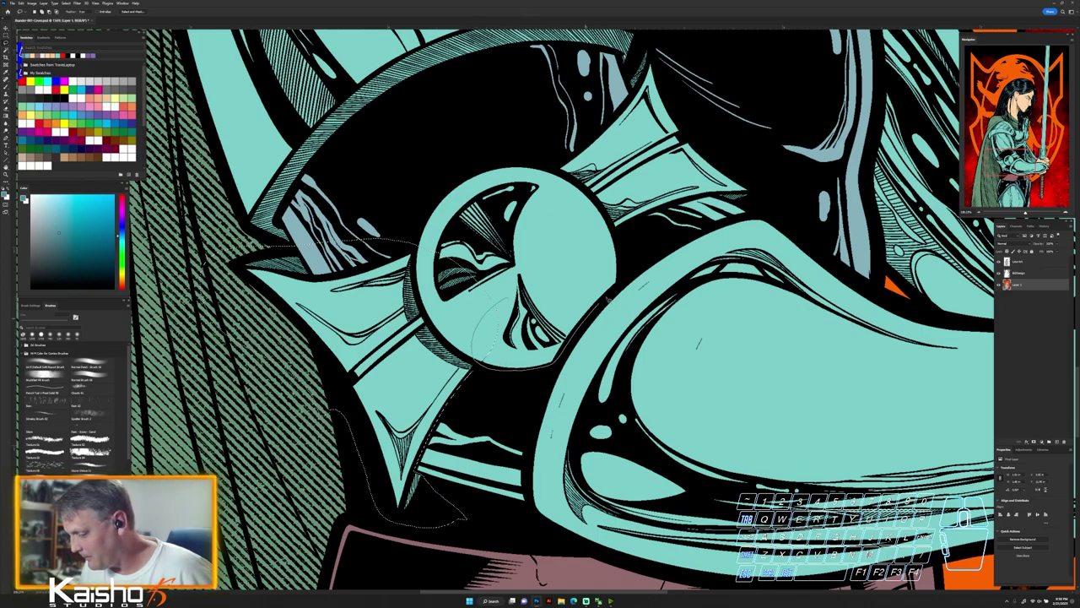
Add the disc and upper wing of the elbow ornament to the selection, fill it with the deeper blue and clear the selection
left_click_drag(531, 220, 480, 245)
left_click_drag(480, 245, 430, 370)
mouse_move(427, 412)
left_mouse_down()
mouse_move(465, 260)
mouse_move(659, 179)
mouse_move(677, 327)
left_mouse_up()
mouse_move(553, 369)
left_mouse_down()
mouse_move(574, 372)
mouse_move(578, 401)
mouse_move(599, 419)
mouse_move(525, 359)
mouse_move(484, 261)
left_mouse_up()
key("w")
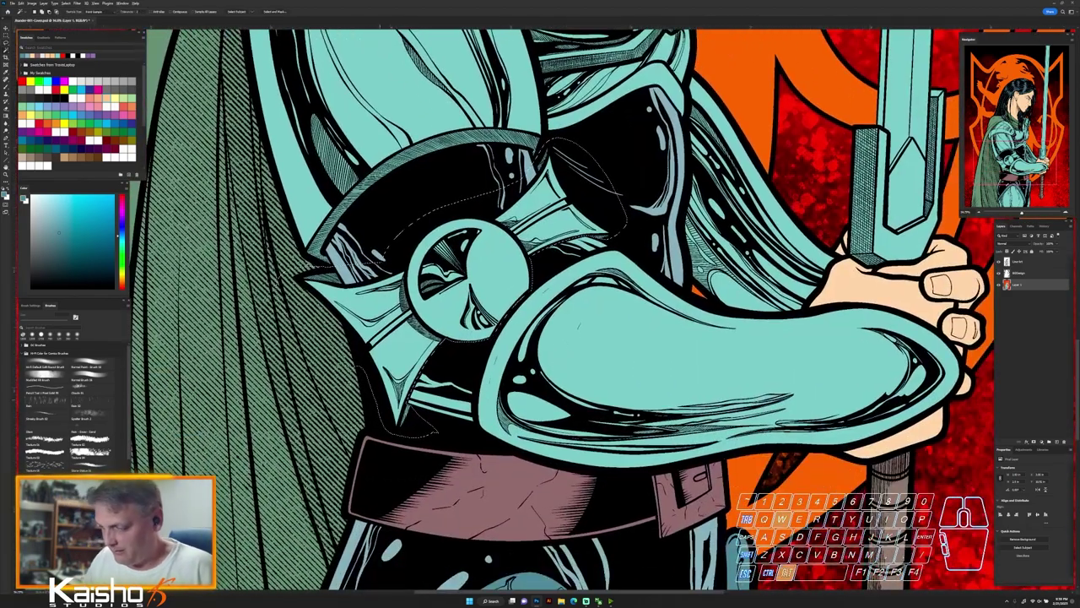
key("alt+BackSpace")
key("ctrl+d")
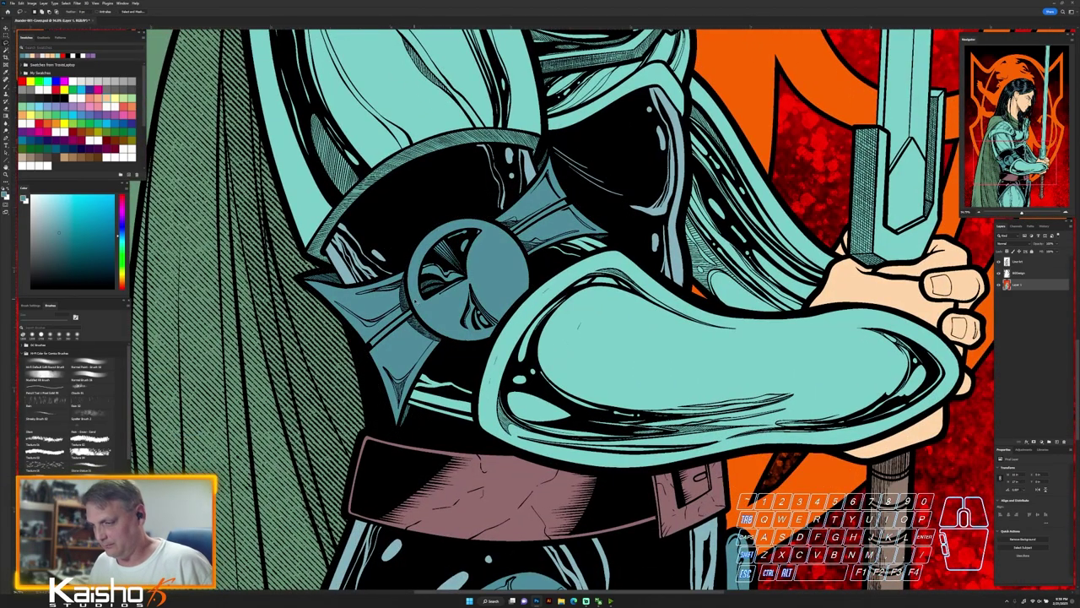
Sample the light grey-blue, lasso the teal undersuit patches around the elbow ornament, exclude the neighbouring colours, fill them and clear the selection
key("i")
left_click(351, 254)
key("l")
left_click_drag(505, 317, 548, 316)
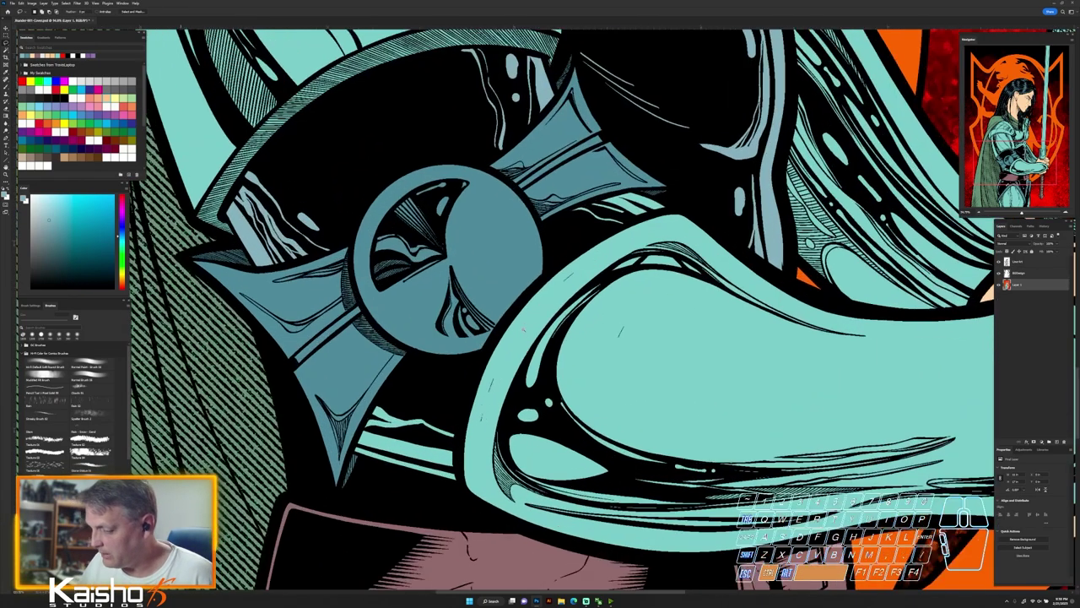
left_click_drag(448, 265, 334, 422)
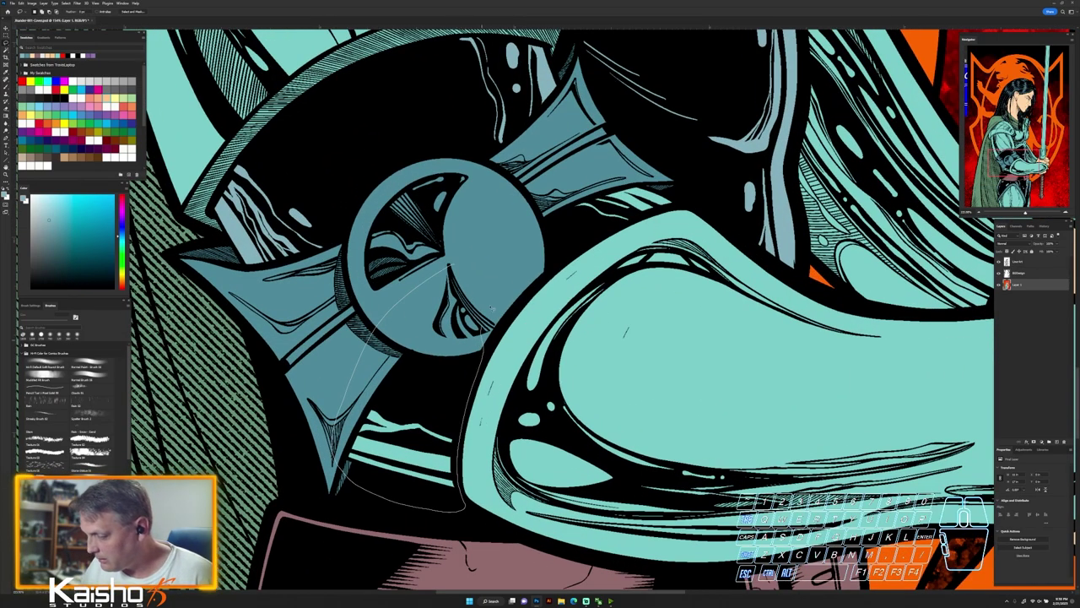
left_click_drag(627, 141, 624, 141)
key("w")
left_click(623, 154, "alt")
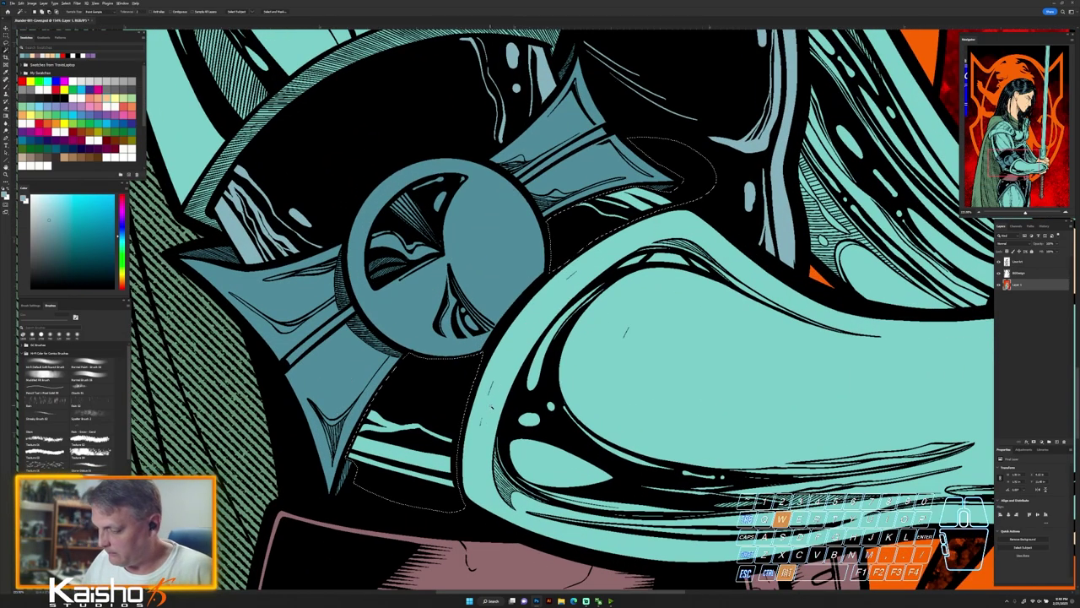
left_click(691, 152, "alt")
key("alt+BackSpace")
key("ctrl+d")
Sample the deeper blue, lasso the teal rim above the black waist plate, exclude its surroundings, fill it and clear the selection
left_click_drag(743, 519, 656, 422)
left_click_drag(656, 421, 541, 420)
key("i")
key("l")
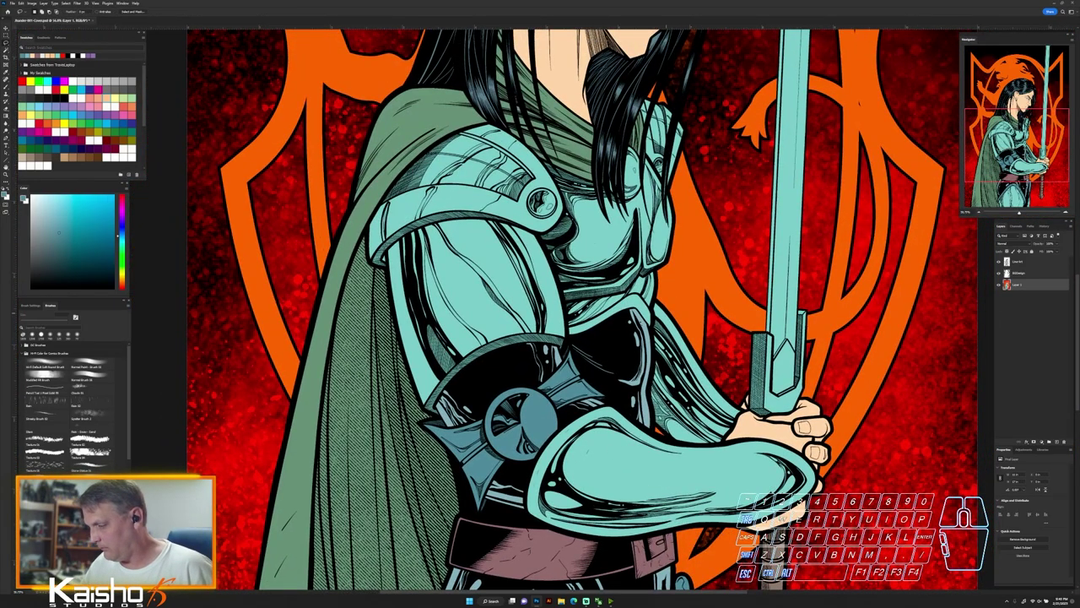
scroll(590, 270, "up", 4)
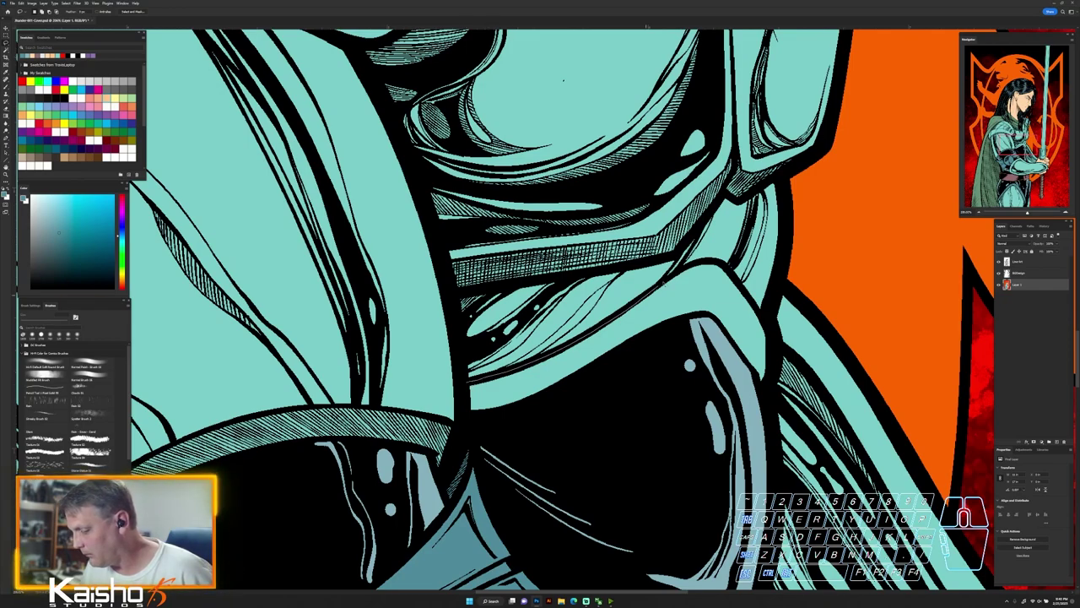
mouse_move(733, 274)
left_mouse_down()
mouse_move(500, 420)
mouse_move(469, 384)
left_mouse_up()
left_click_drag(684, 455, 500, 426)
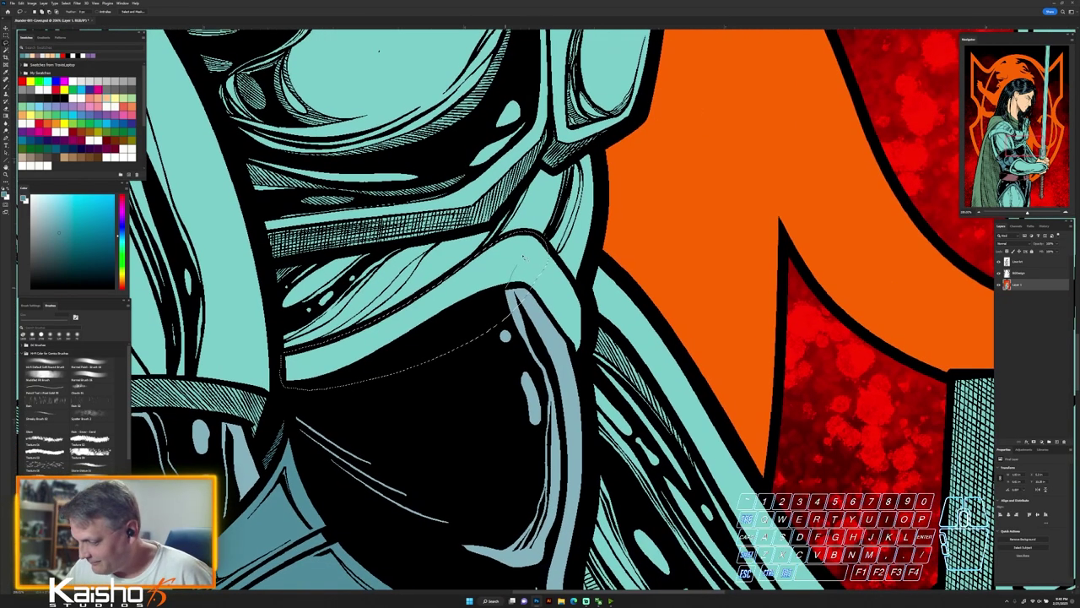
key("w")
key("alt+BackSpace")
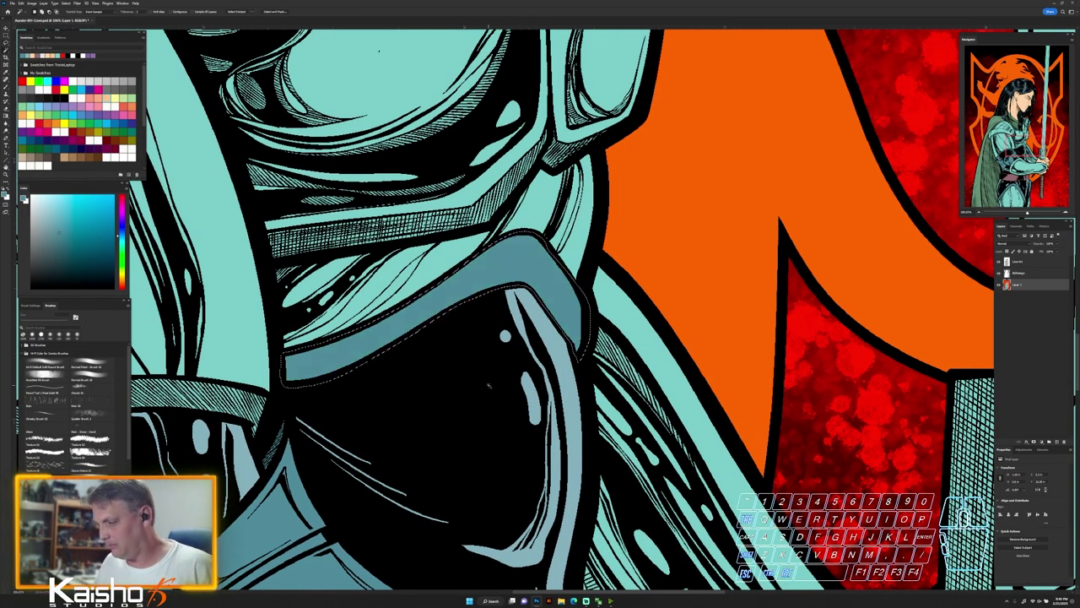
key("ctrl+d")
Lasso the upper and outer edges of the near shoulder guard, running the outline over the green cape
mouse_move(597, 127)
left_mouse_down()
mouse_move(814, 456)
mouse_move(865, 492)
left_mouse_up()
scroll(815, 456, "down", 1)
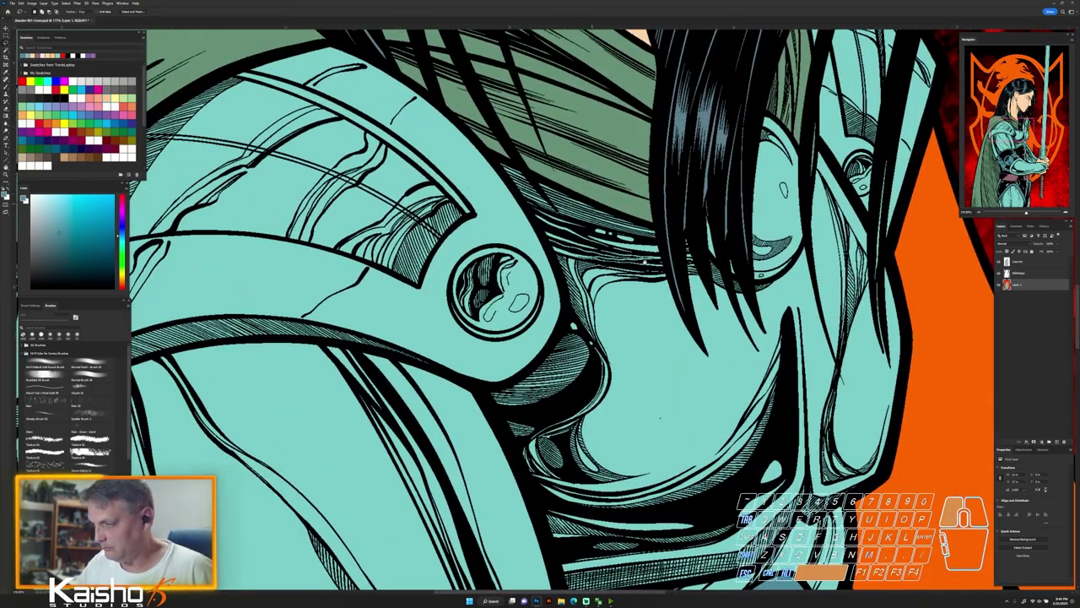
left_click_drag(473, 253, 613, 385)
key("l")
left_click_drag(180, 248, 602, 201)
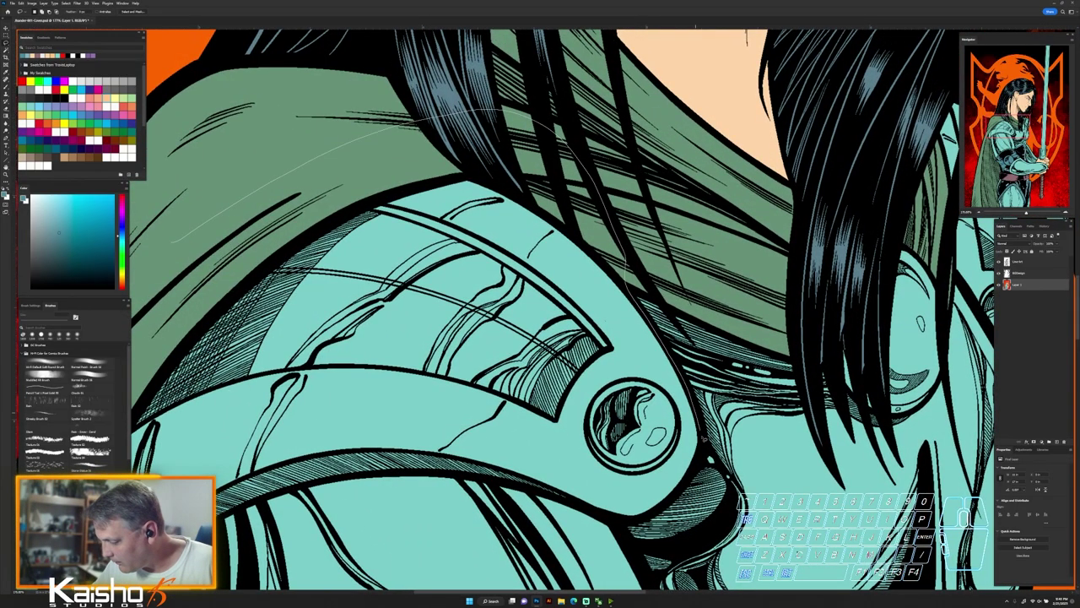
left_click_drag(424, 475, 304, 405)
left_click_drag(304, 405, 497, 269)
mouse_move(491, 114)
left_mouse_down()
mouse_move(379, 130)
mouse_move(344, 490)
left_mouse_up()
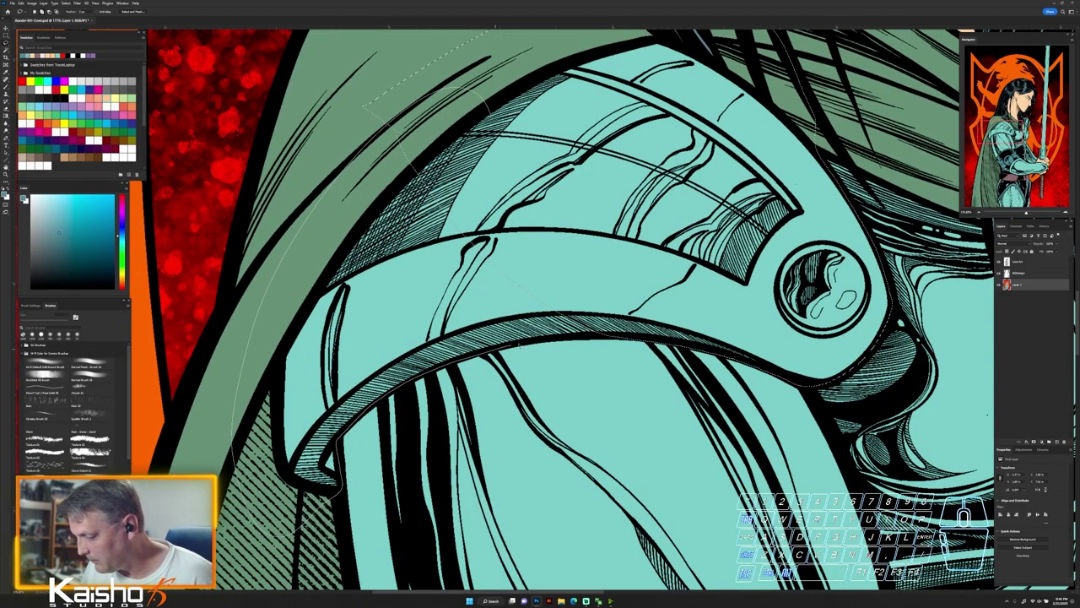
Complete the near shoulder guard's selection along its lower hatched rim above the sleeve
left_click_drag(679, 213, 650, 181)
left_click_drag(688, 337, 521, 325)
left_click_drag(549, 380, 607, 384)
left_click_drag(633, 408, 433, 355)
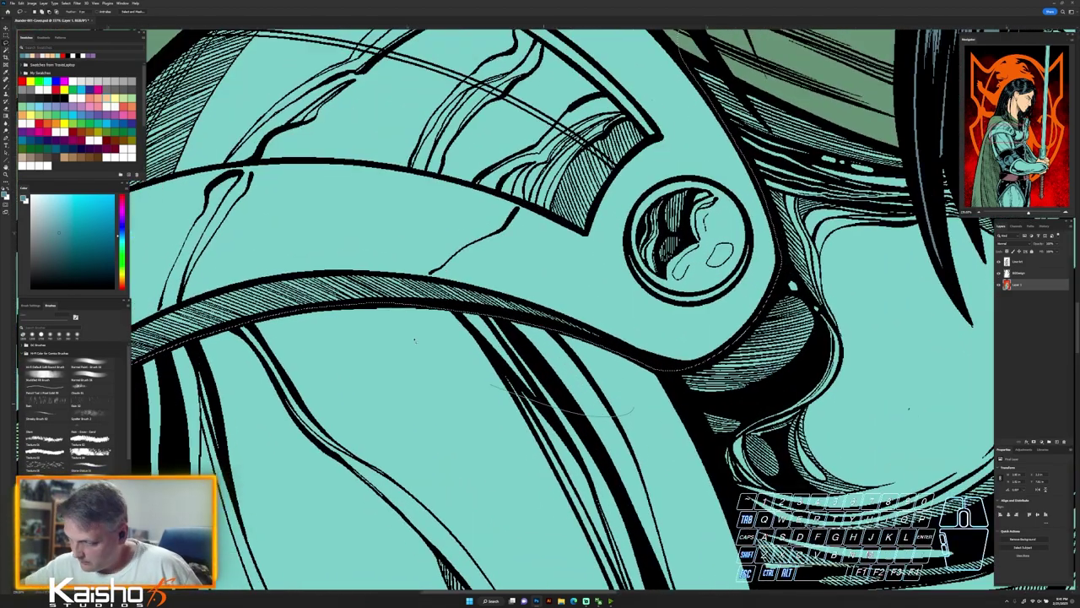
left_click_drag(559, 329, 645, 375)
left_click_drag(692, 422, 557, 414, "ctrl")
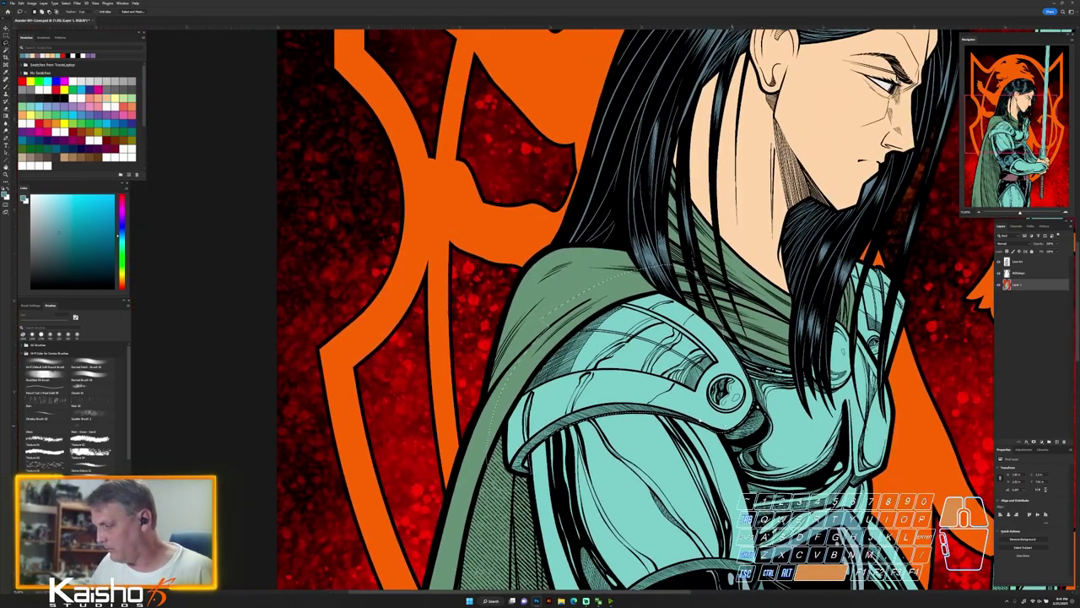
Add the far shoulder guard to the selection, leave out hair and surroundings, fill both guards deeper blue and inspect the flats alone
left_click_drag(717, 346, 565, 324)
left_click_drag(650, 328, 717, 317, "ctrl")
left_click_drag(591, 240, 817, 357)
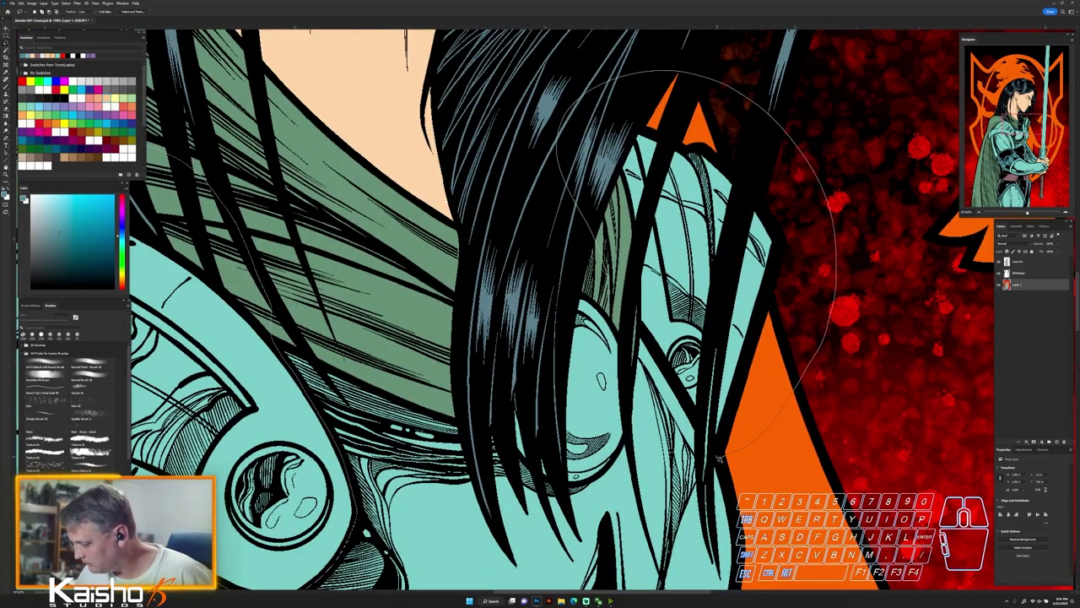
left_click_drag(672, 373, 625, 307)
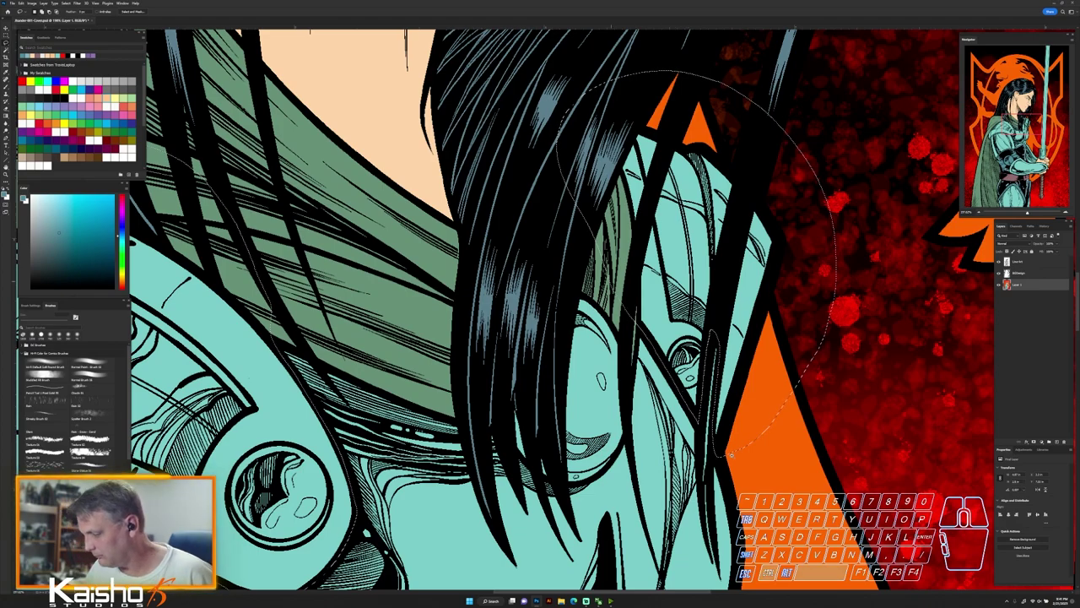
left_click_drag(747, 486, 540, 380, "ctrl")
key("w")
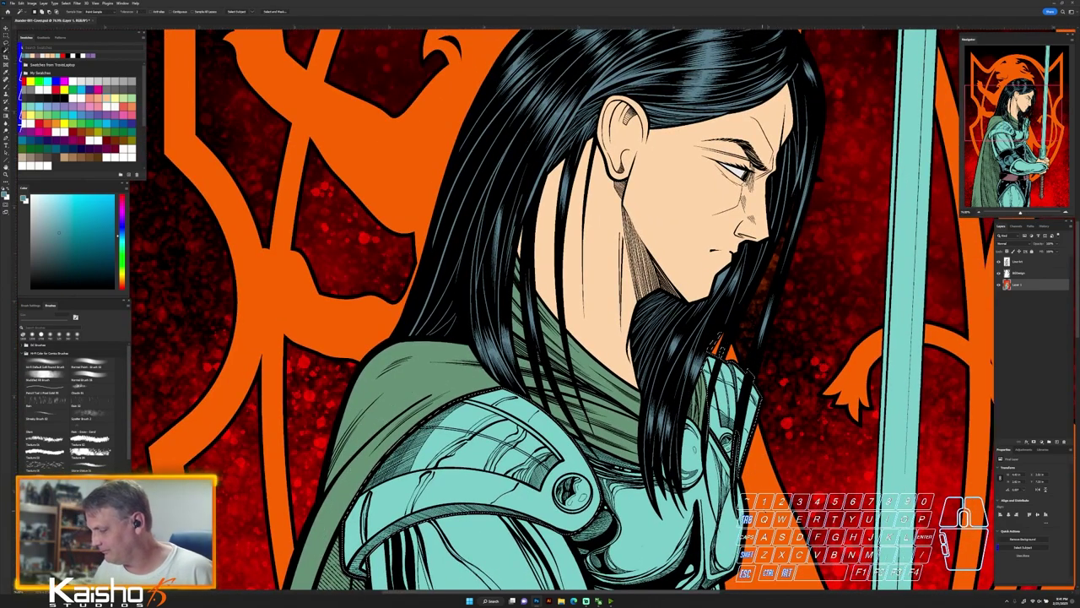
left_click(999, 284, "alt")
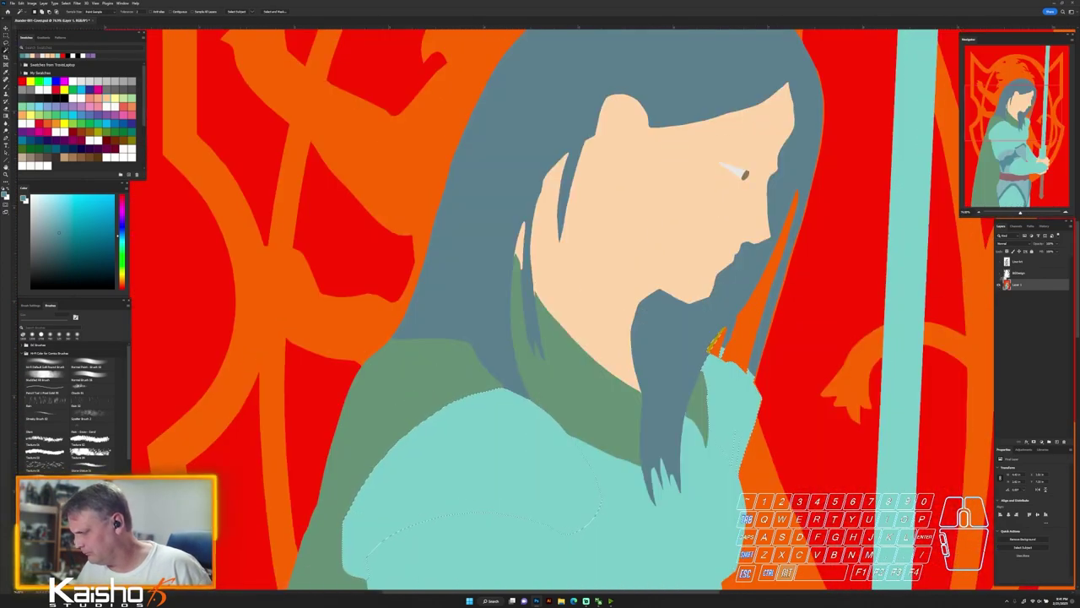
left_click(1000, 284, "alt")
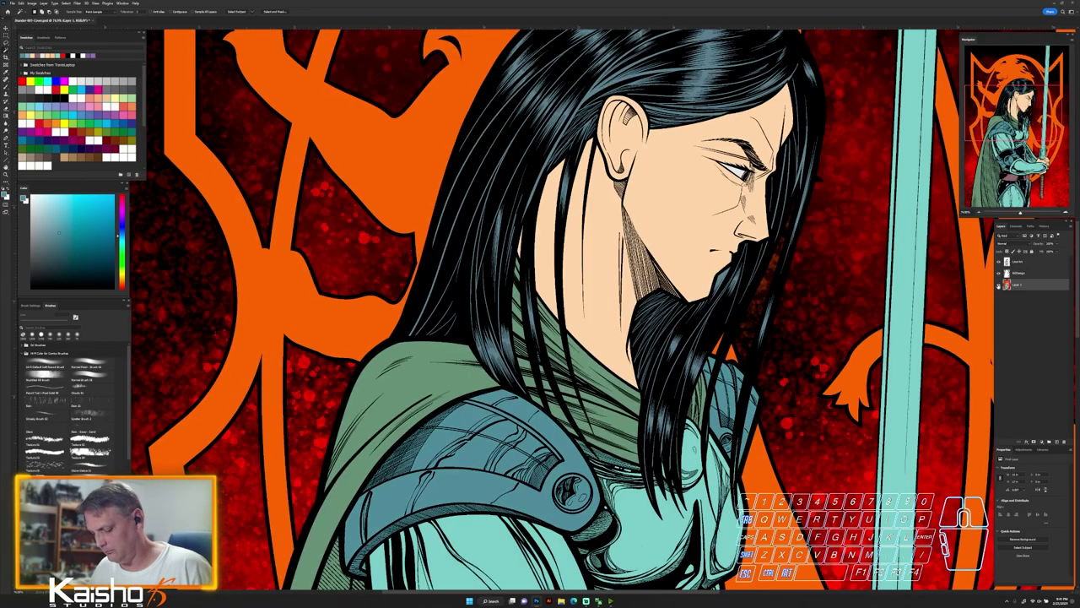
Sample the hair's grey-blue and lasso the hair strand crossing the far shoulder guard
left_click_drag(775, 342, 787, 342, "ctrl")
key("i")
left_click(767, 319)
key("l")
left_click_drag(753, 473, 831, 481, "ctrl")
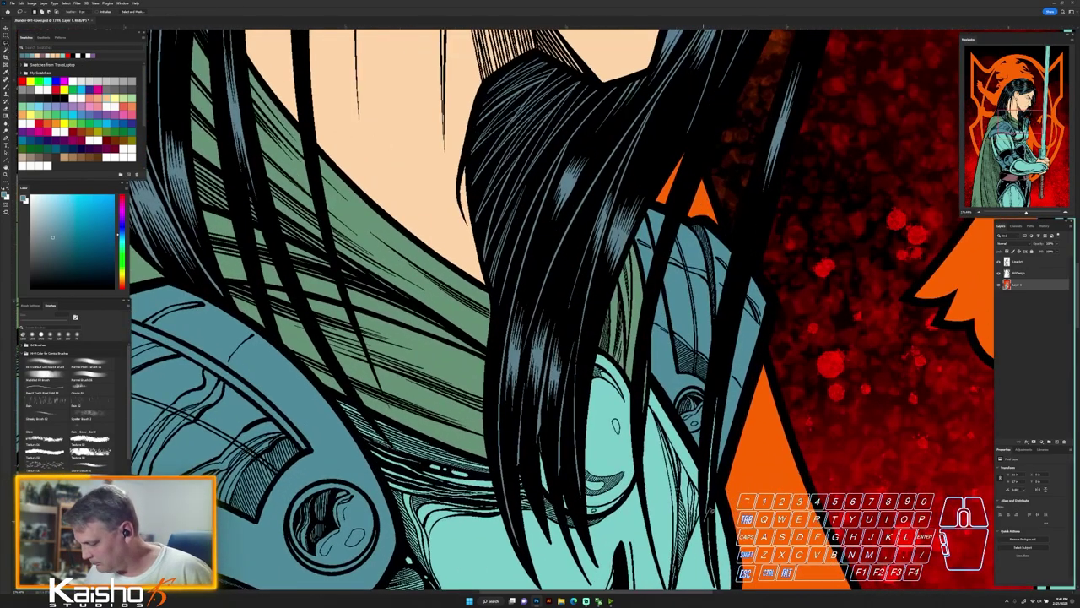
key("w")
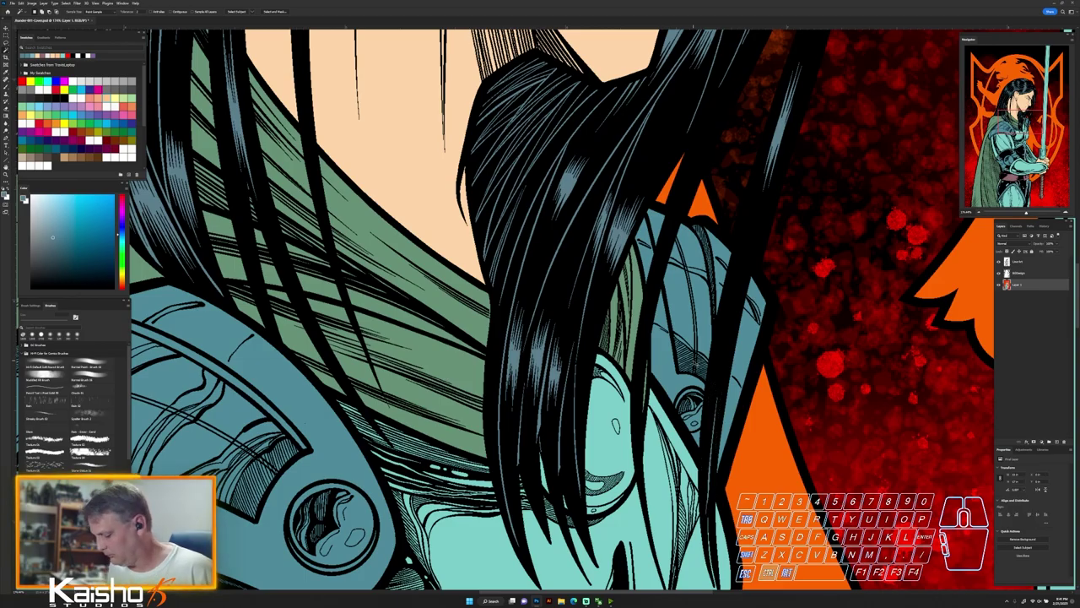
key("ctrl+0")
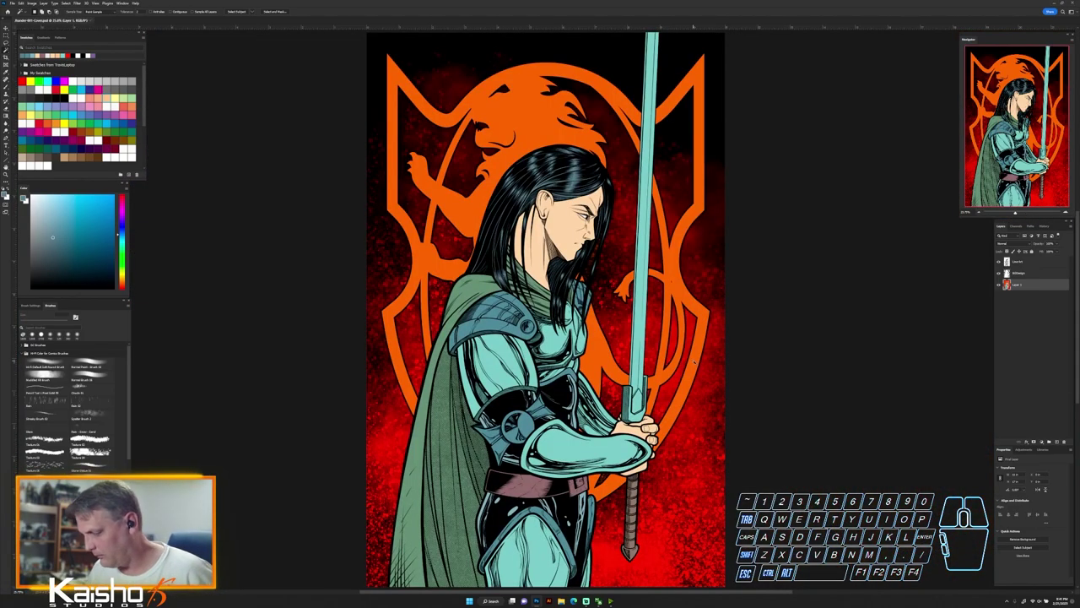
Lasso the inset panel of the far shoulder guard along its line art, running the outline over the hair
left_click_drag(579, 275, 645, 307, "ctrl")
key("l")
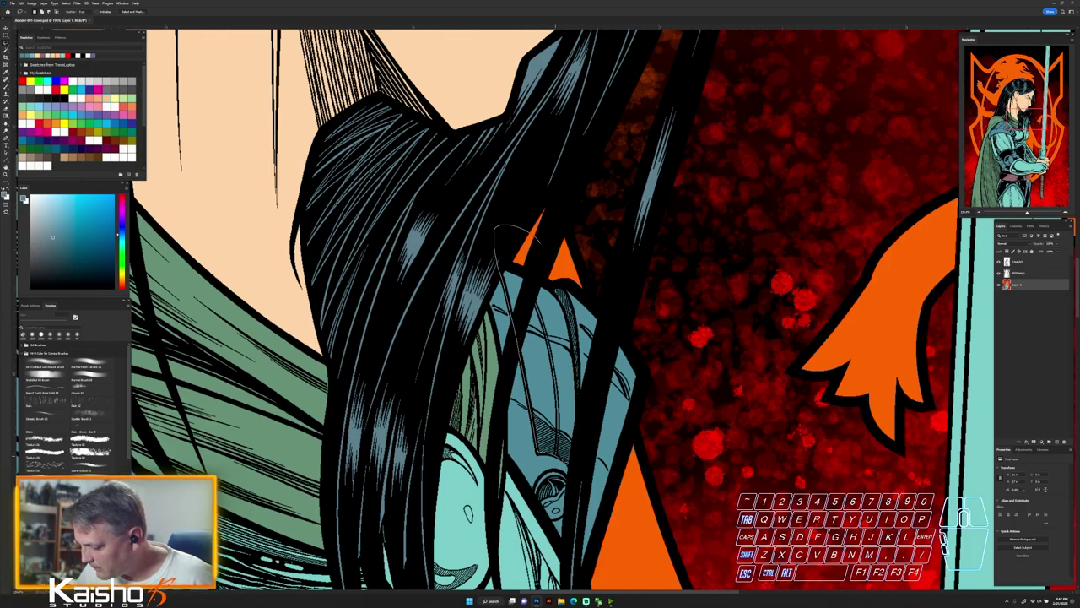
left_click_drag(540, 244, 544, 278)
left_click_drag(579, 293, 616, 310, "ctrl")
left_click_drag(615, 397, 622, 236)
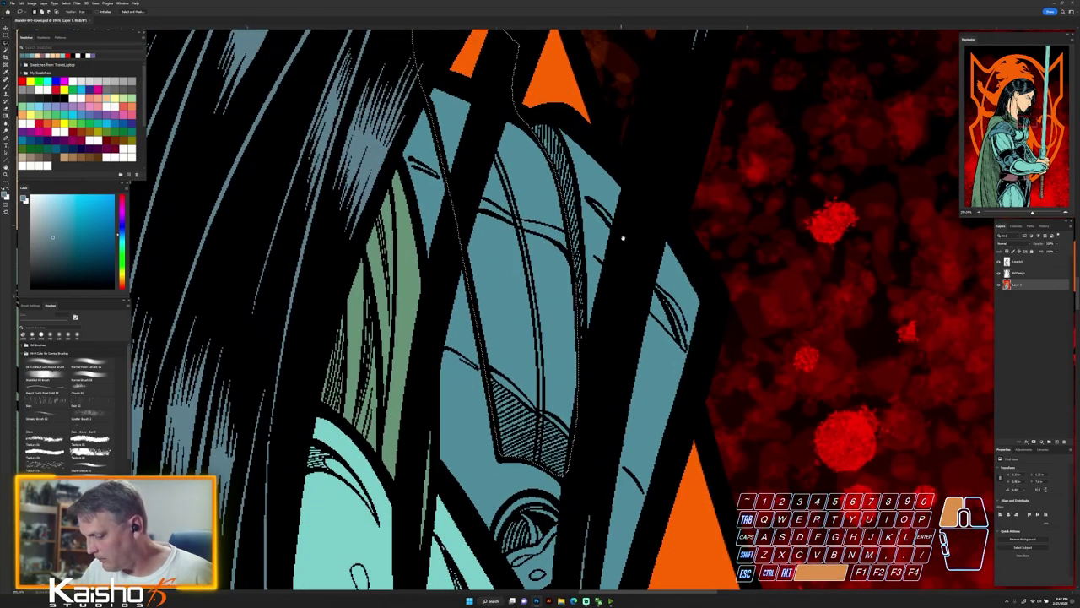
left_click_drag(613, 296, 651, 332, "ctrl")
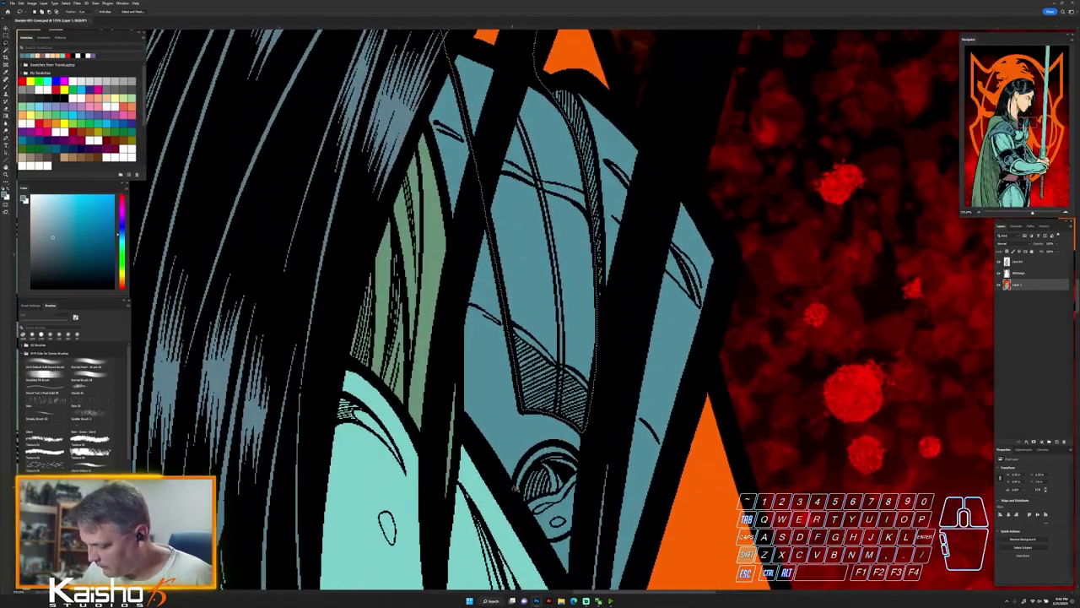
Add the round discs on the far and near shoulder guards to the selection
left_click_drag(536, 537, 533, 450)
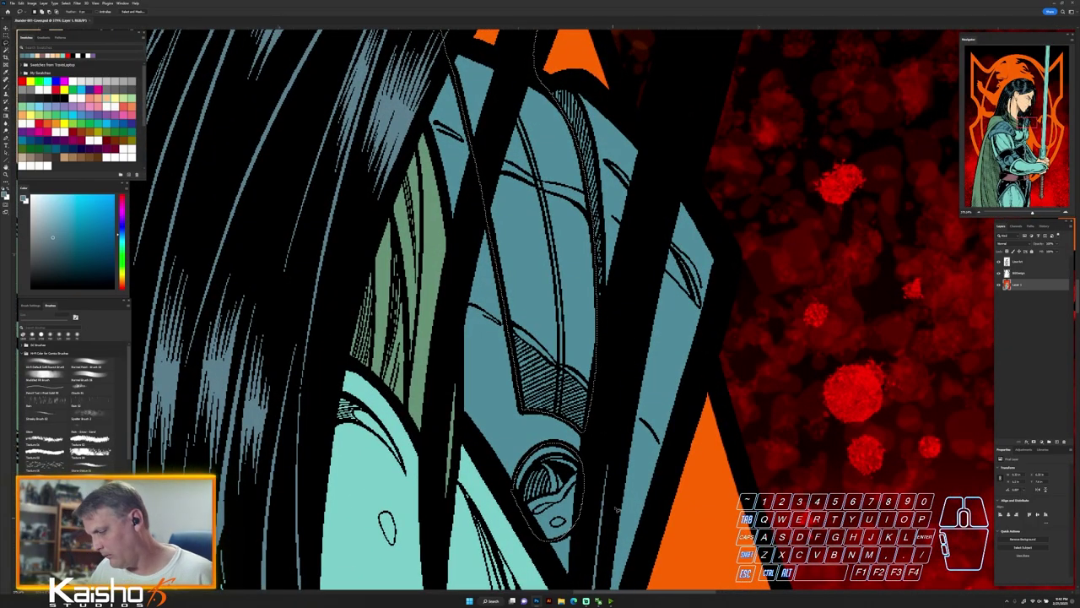
left_click_drag(581, 405, 544, 407, "ctrl")
mouse_move(498, 438)
left_mouse_down()
mouse_move(707, 283)
mouse_move(523, 441)
left_mouse_up()
left_click_drag(455, 359, 416, 390, "shift")
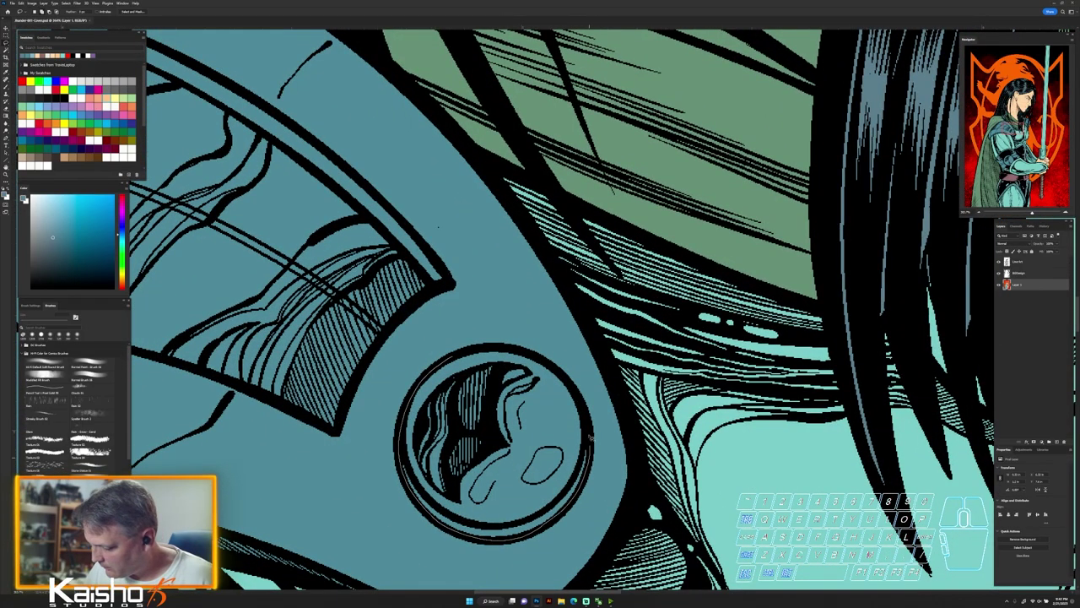
Add the near shoulder guard's inset panel to the selection, from its hatched inner end to the cape edge
left_click_drag(438, 226, 567, 288)
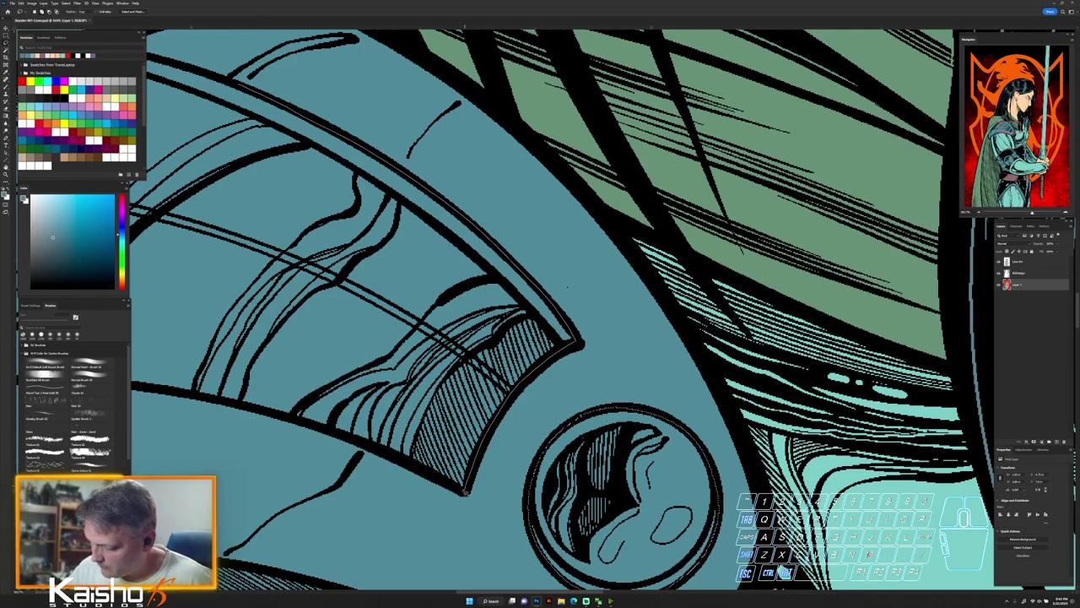
left_click_drag(567, 287, 892, 384)
left_click_drag(517, 169, 557, 447)
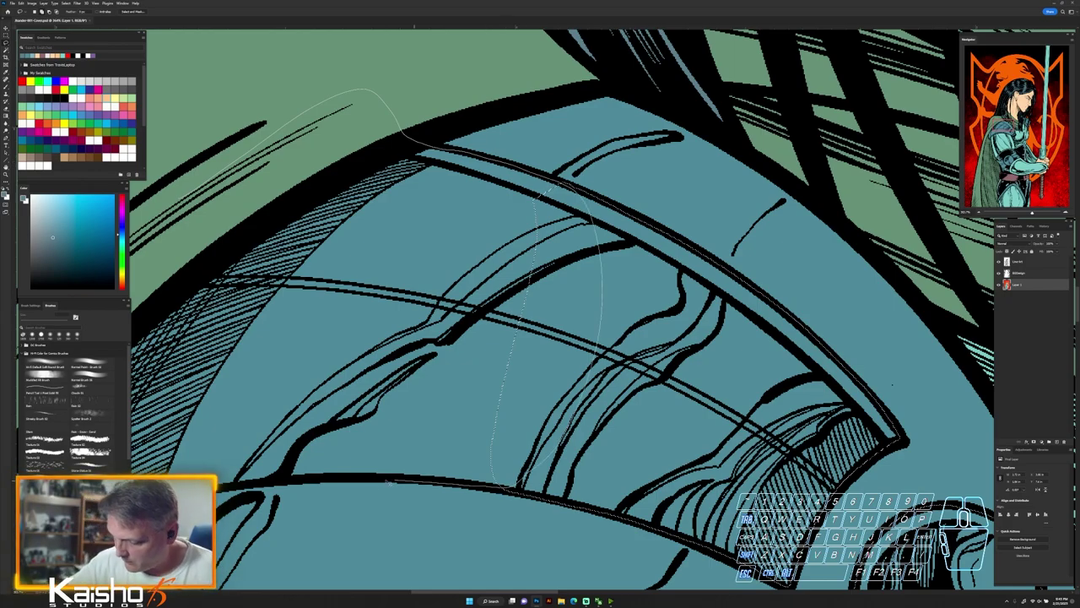
left_click_drag(240, 483, 234, 202)
left_click_drag(331, 293, 650, 196)
mouse_move(653, 179)
left_mouse_down()
mouse_move(605, 82)
mouse_move(244, 511)
left_mouse_up()
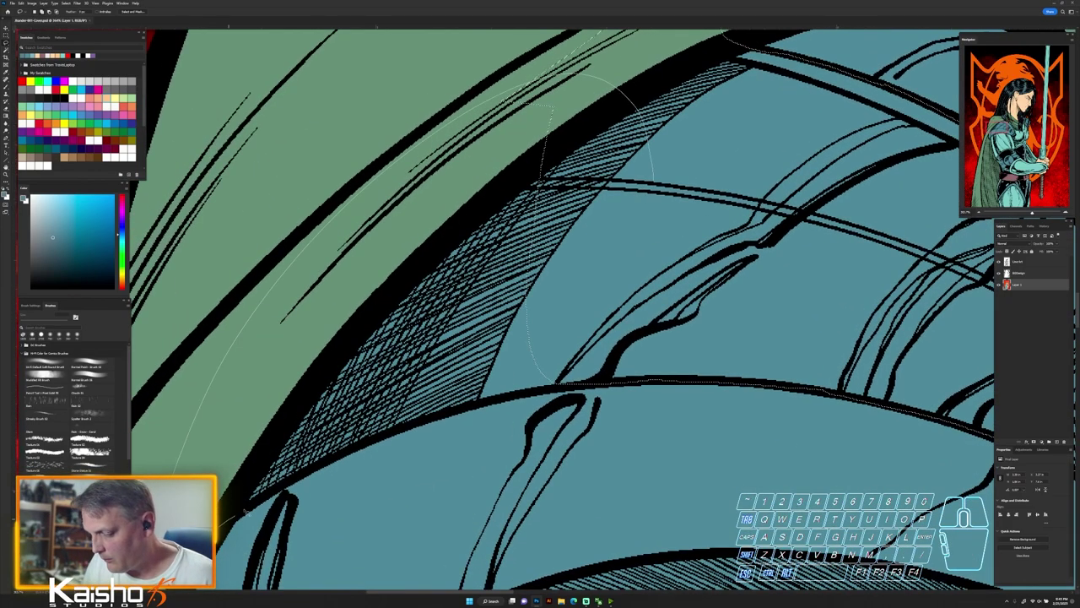
mouse_move(437, 419)
left_mouse_down()
mouse_move(702, 221)
mouse_move(675, 192)
left_mouse_up()
mouse_move(760, 447)
left_mouse_down()
mouse_move(711, 446)
mouse_move(317, 308)
left_mouse_up()
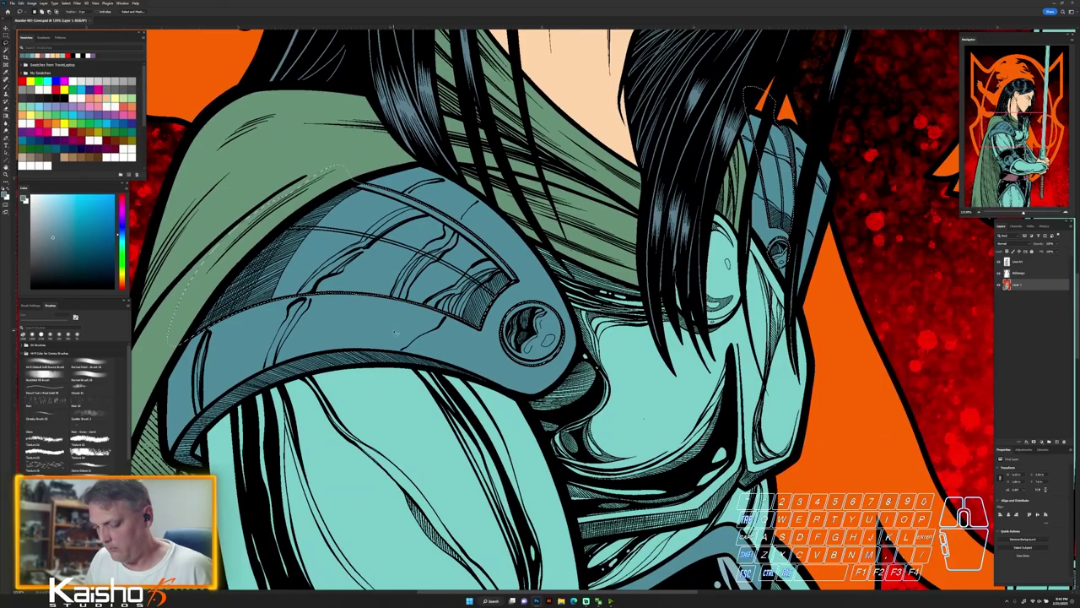
Subtract the surrounding colours, lighten the shoulder guards' inset panels and discs with Hue/Saturation and clear the selection
key("w")
left_click(233, 246, "alt")
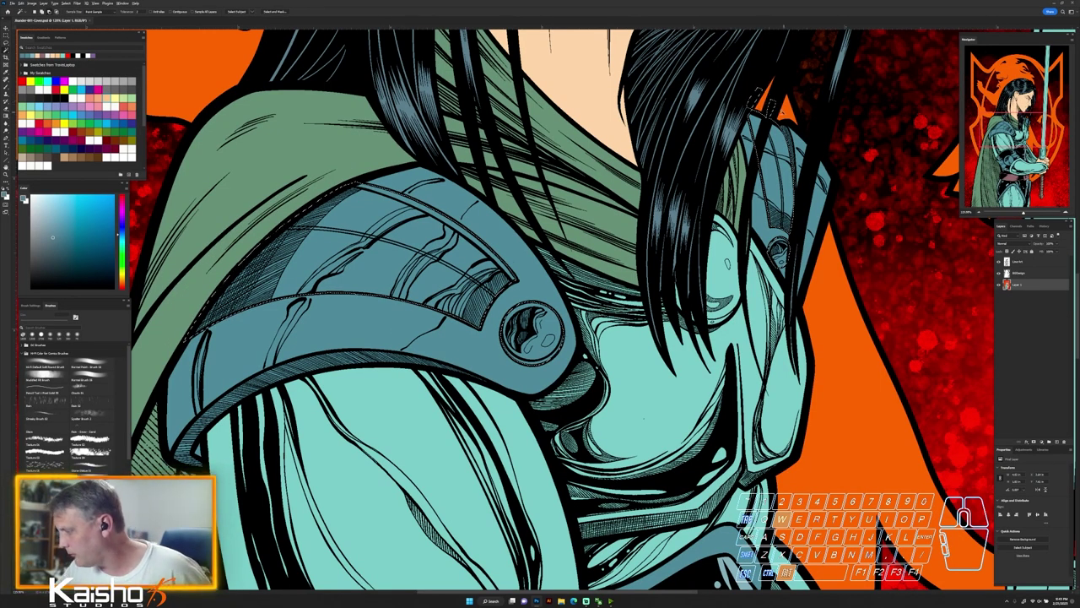
left_click(999, 285, "alt")
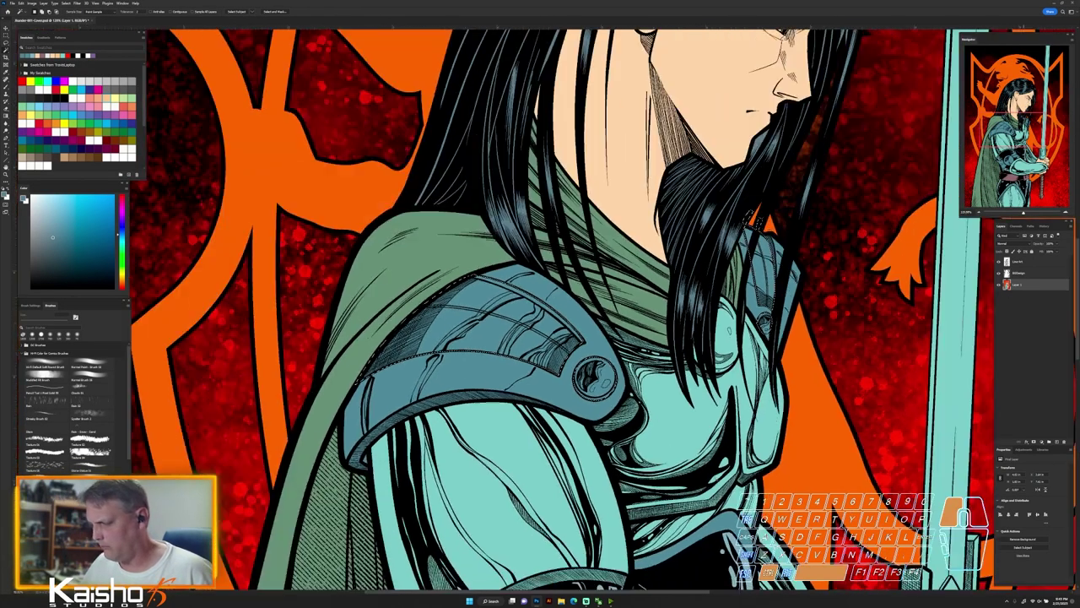
scroll(540, 304, "up", 3)
key("ctrl+u")
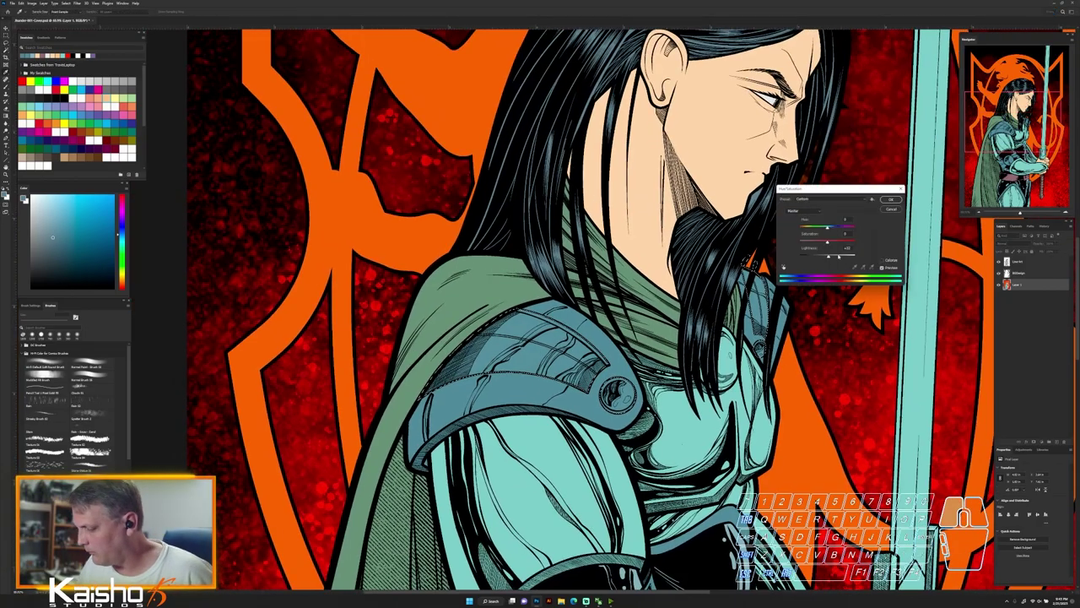
key("Return")
key("ctrl+d")
Lasso the oval ornament on the upper chest beside the hair, recolour it darker green with Hue/Saturation and clear the selection
scroll(748, 350, "up", 5)
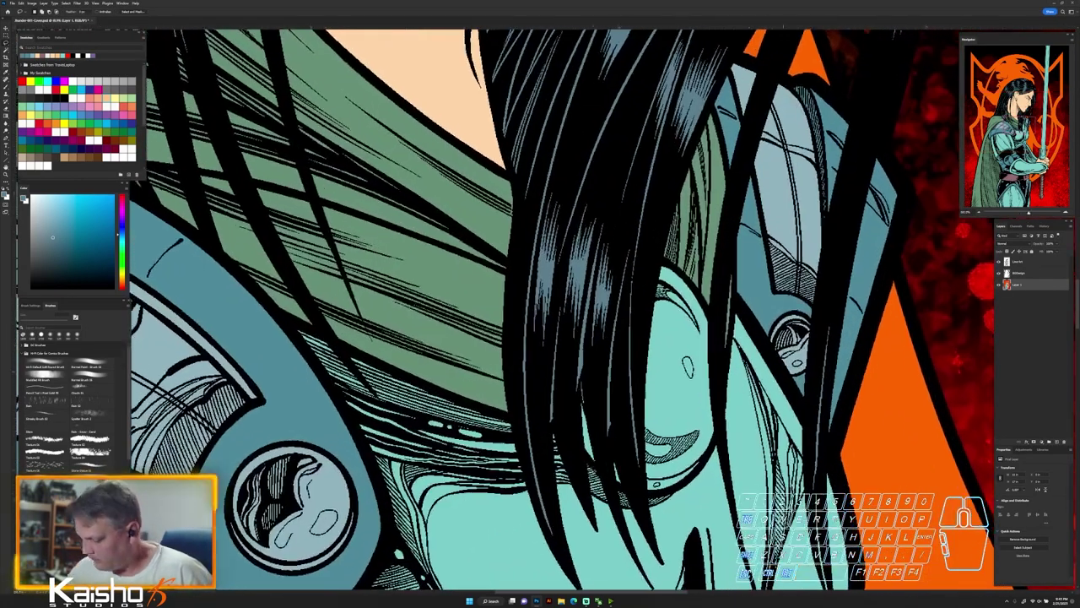
left_click_drag(570, 425, 664, 231)
mouse_move(690, 483)
left_mouse_down()
mouse_move(606, 472)
mouse_move(612, 490)
left_mouse_up()
left_click_drag(692, 326, 646, 323)
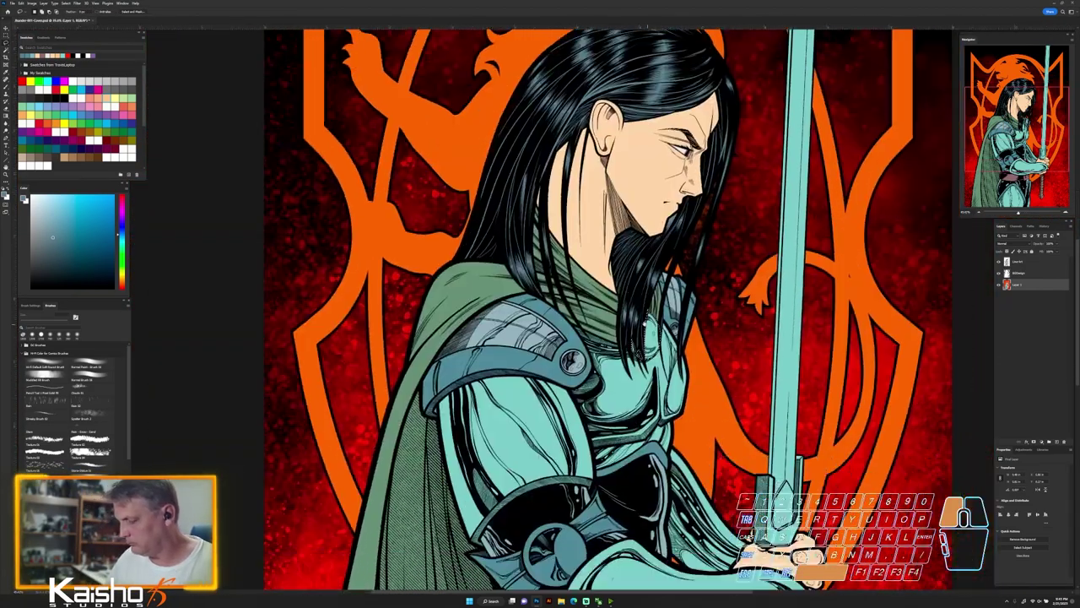
key("ctrl+u")
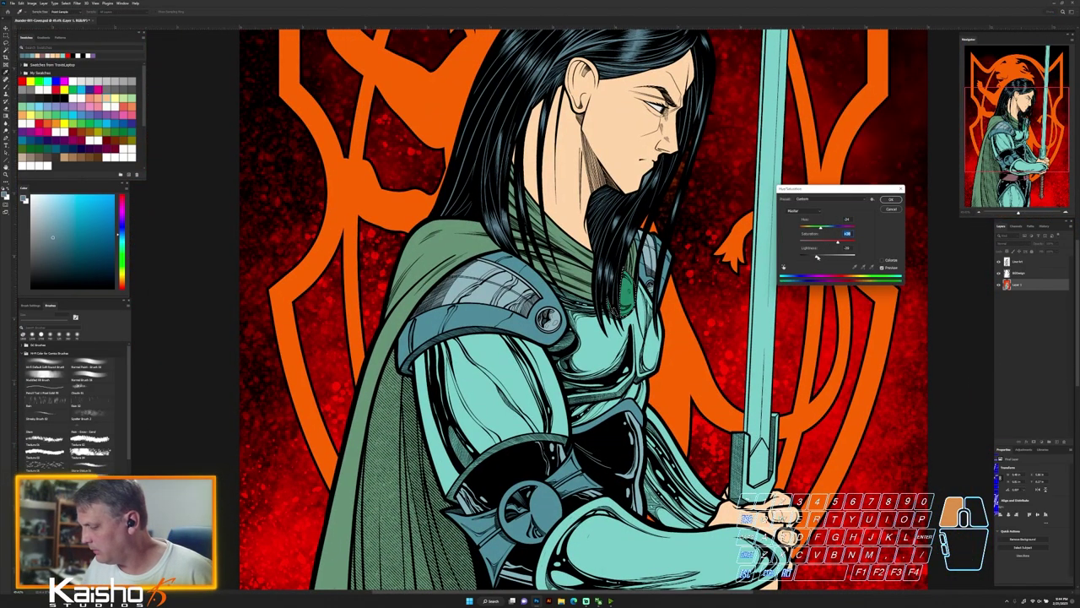
left_click_drag(817, 256, 818, 256)
left_click(891, 200)
key("ctrl+d")
Lasso the two fingernails of the hand gripping the sword and lighten them slightly with Hue/Saturation
left_click_drag(760, 495, 831, 495)
left_click_drag(831, 495, 456, 177)
left_click_drag(605, 456, 643, 456)
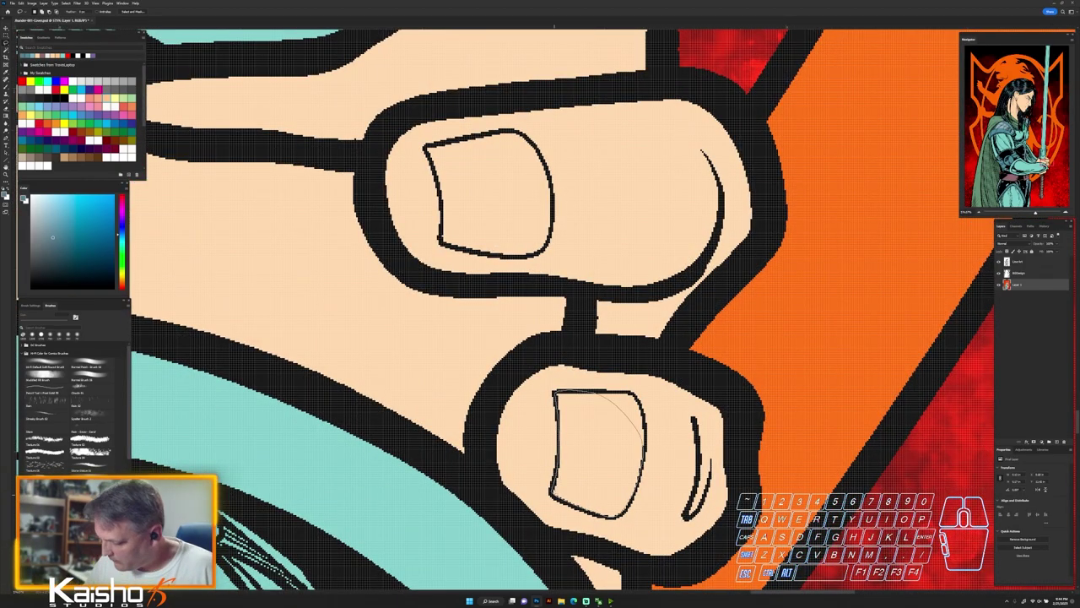
scroll(659, 489, "up", 2)
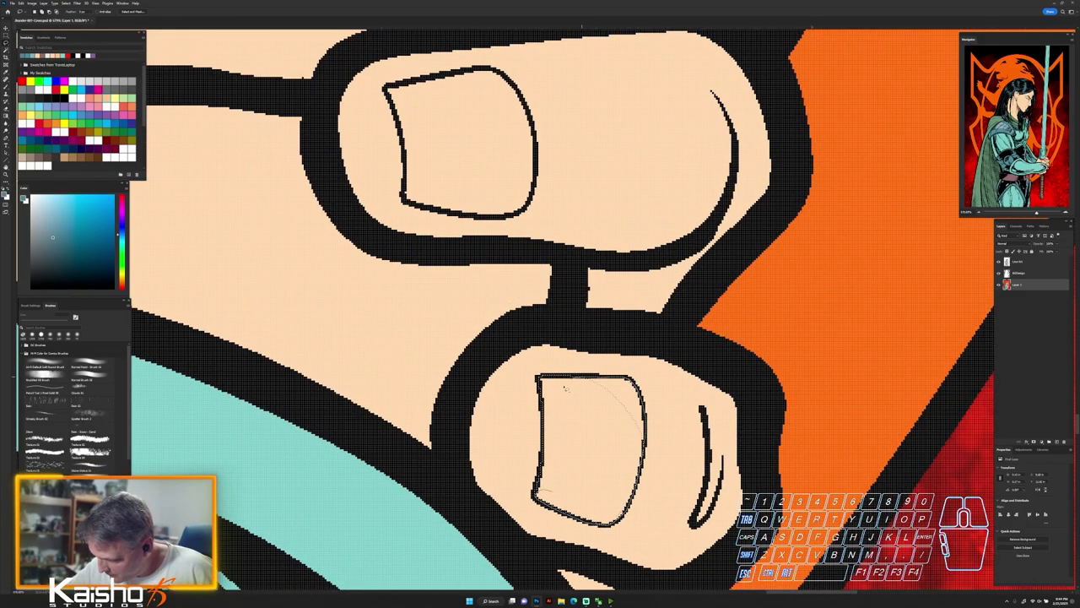
left_click_drag(571, 384, 572, 387)
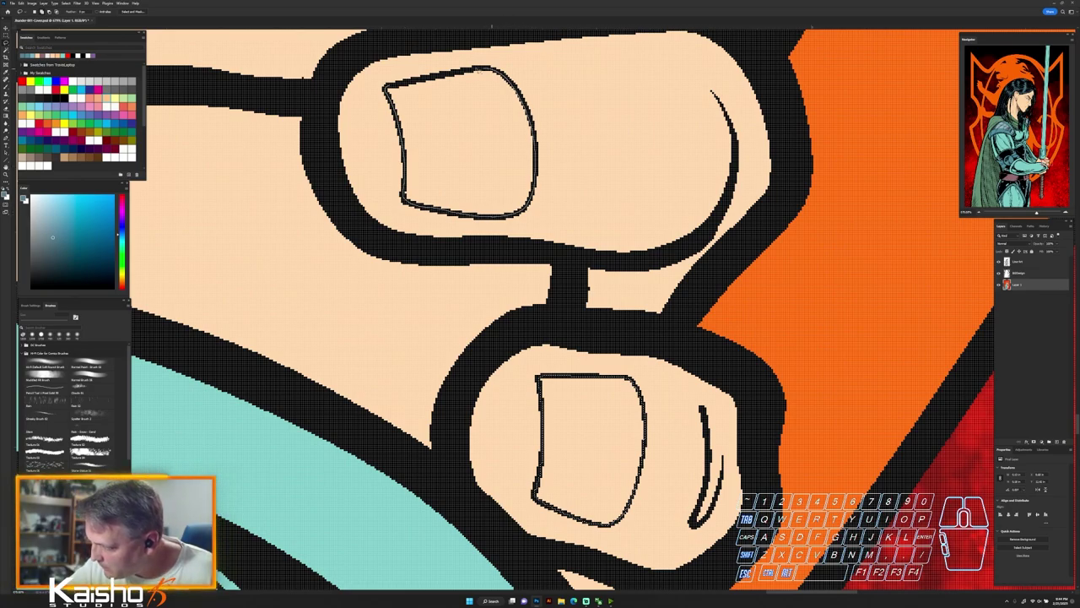
left_click_drag(751, 439, 629, 439)
key("ctrl+u")
left_click_drag(827, 256, 833, 257)
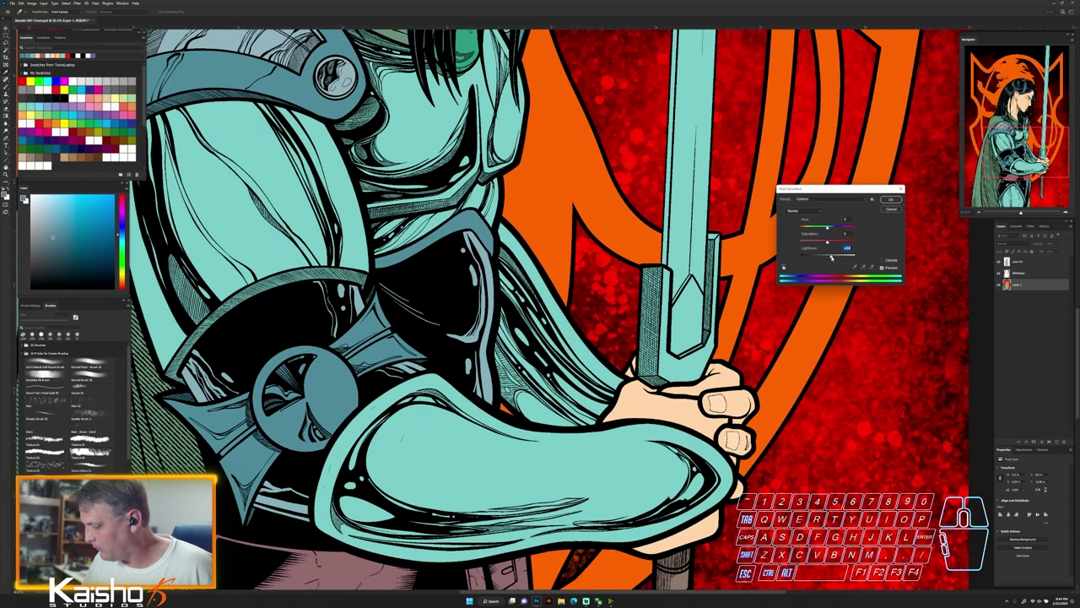
key("Return")
Lasso around the sword's U-shaped guard, following its inner edge along the blade and pointed inset
scroll(708, 131, "up", 5)
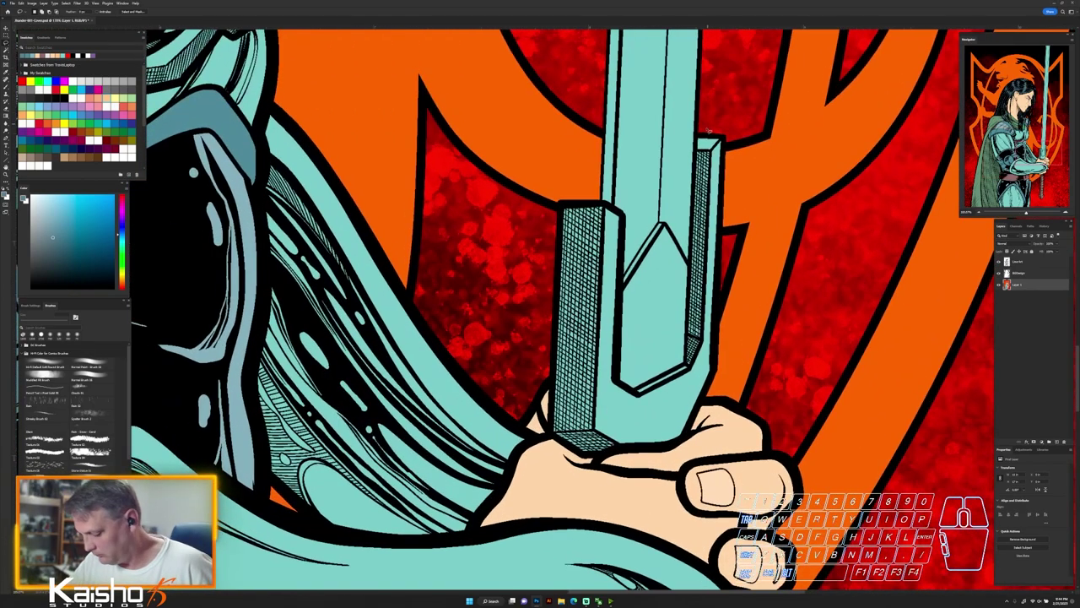
left_click_drag(754, 125, 651, 498)
left_click(527, 284)
left_click(530, 214)
left_click(548, 179)
left_click(568, 172)
left_click(594, 184)
scroll(592, 181, "up", 3)
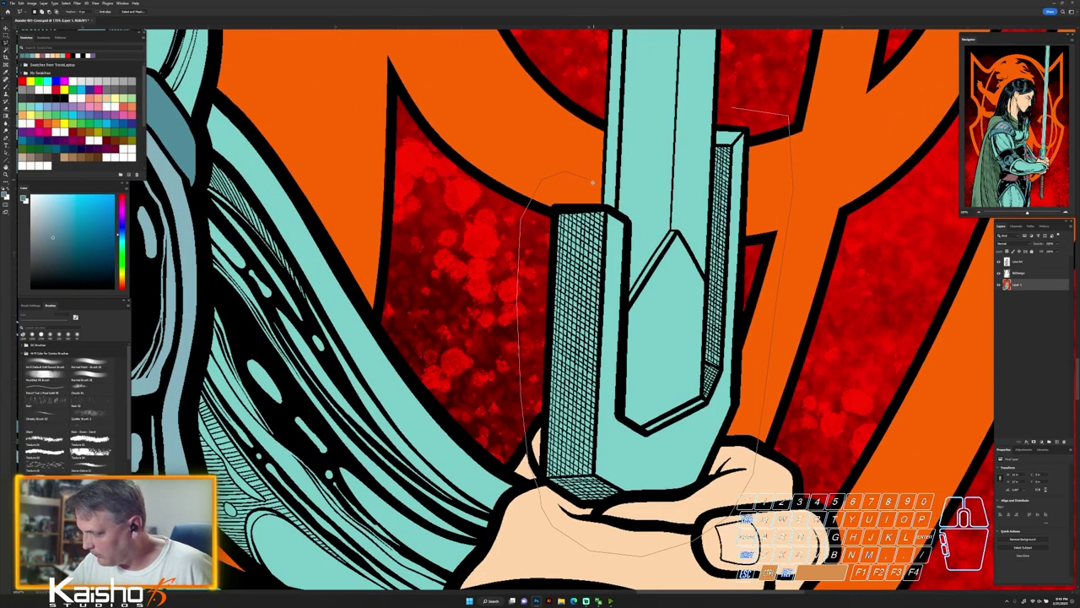
left_click(604, 220)
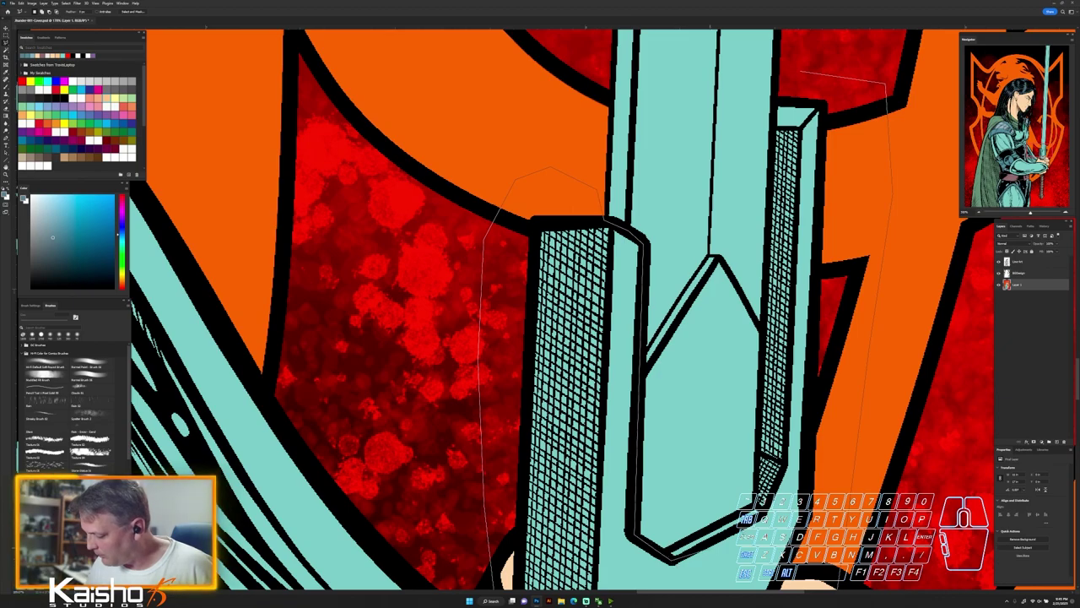
left_click(756, 508)
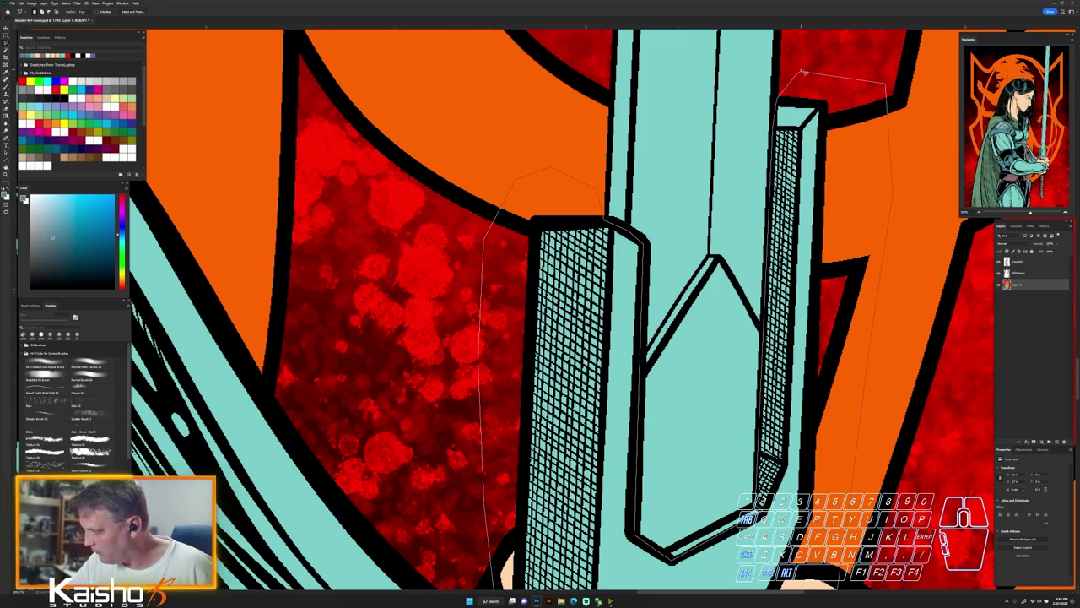
scroll(602, 218, "down", 3)
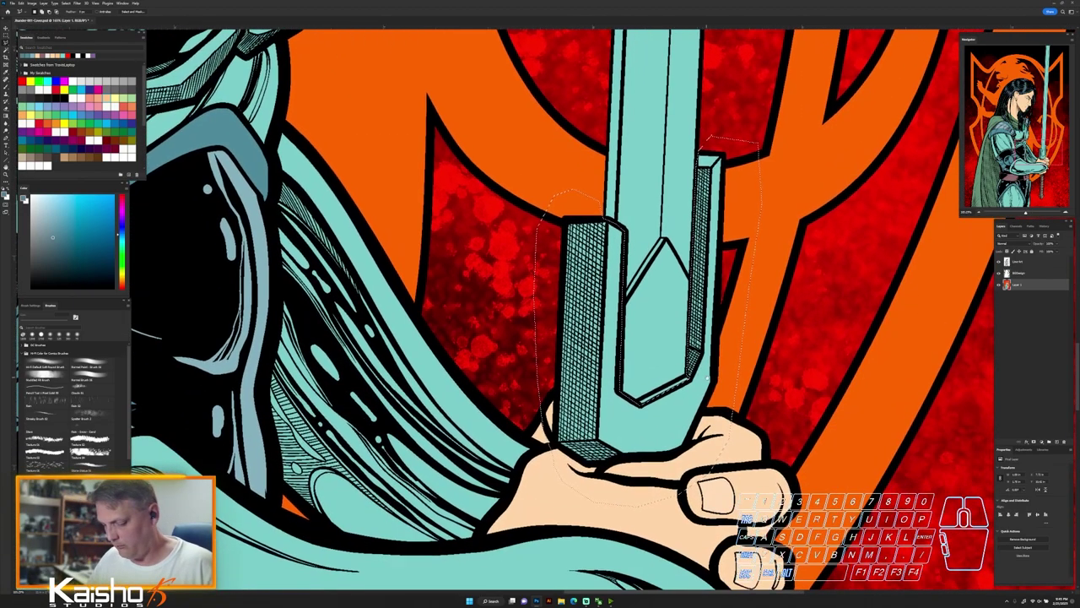
Recolour the sword guard a darker olive green with Hue/Saturation and clear the selection
key("ctrl+u")
left_click_drag(827, 228, 818, 256)
left_click(891, 199)
key("ctrl+d")
Select the sword blade with straight-edged lasso segments, following the guard's inner edge at its base
left_click_drag(734, 487, 635, 373)
left_click_drag(676, 481, 653, 481)
key("w")
left_click(679, 349)
key("l")
mouse_move(514, 505)
left_mouse_down()
mouse_move(441, 356)
mouse_move(669, 171)
left_mouse_up()
left_click(669, 173)
left_click(664, 243)
left_click(656, 339)
left_click_drag(656, 374, 693, 376)
left_click(749, 468)
mouse_move(762, 526)
left_mouse_down()
mouse_move(743, 526)
mouse_move(732, 361)
left_mouse_up()
left_click(737, 506)
left_click(595, 534)
left_click(540, 498)
left_click(520, 435)
Lighten the selected sword blade with Hue/Saturation
left_click_drag(763, 294, 663, 457)
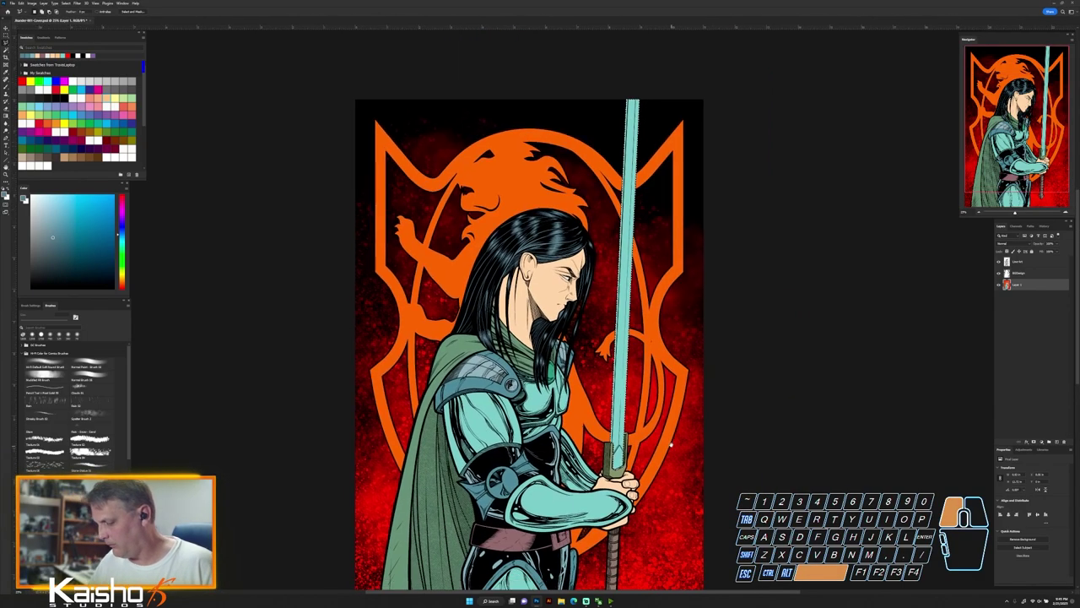
key("ctrl+u")
left_click_drag(827, 255, 834, 256)
key("Return")
Select the main teal armour areas with the Magic Wand, desaturate them with Hue/Saturation and clear the selection
left_click_drag(654, 457, 612, 456)
key("ctrl+0")
key("w")
left_click(596, 454)
key("ctrl+u")
left_click_drag(834, 242, 819, 243)
left_click(886, 200)
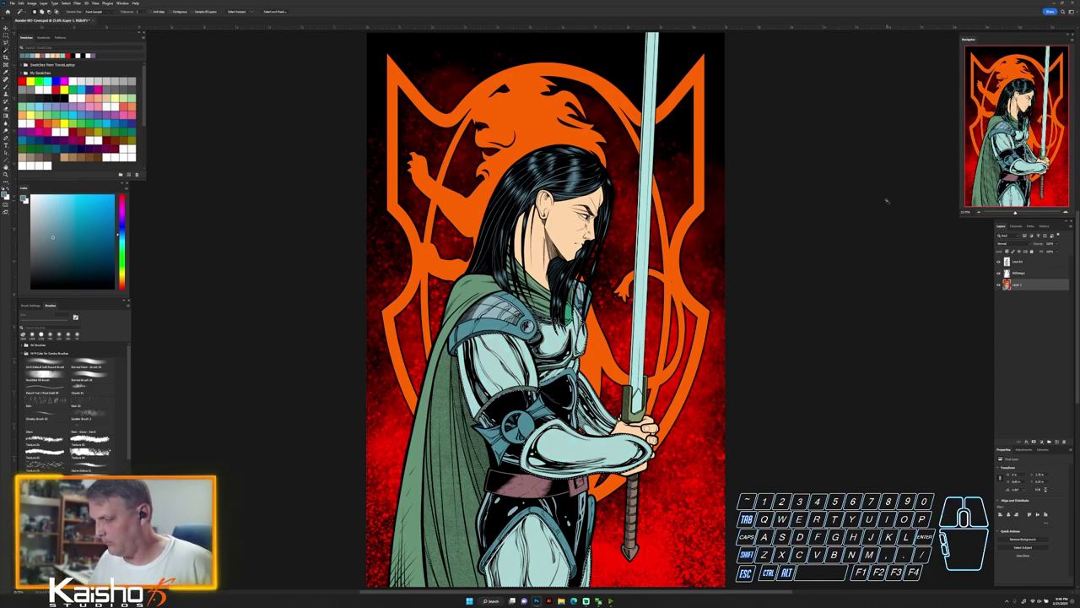
key("ctrl+d")
Lasso the round disc on the elbow armour, isolating the flats layer to subtract the area overlapping the forearm
key("l")
left_click_drag(523, 442, 576, 462)
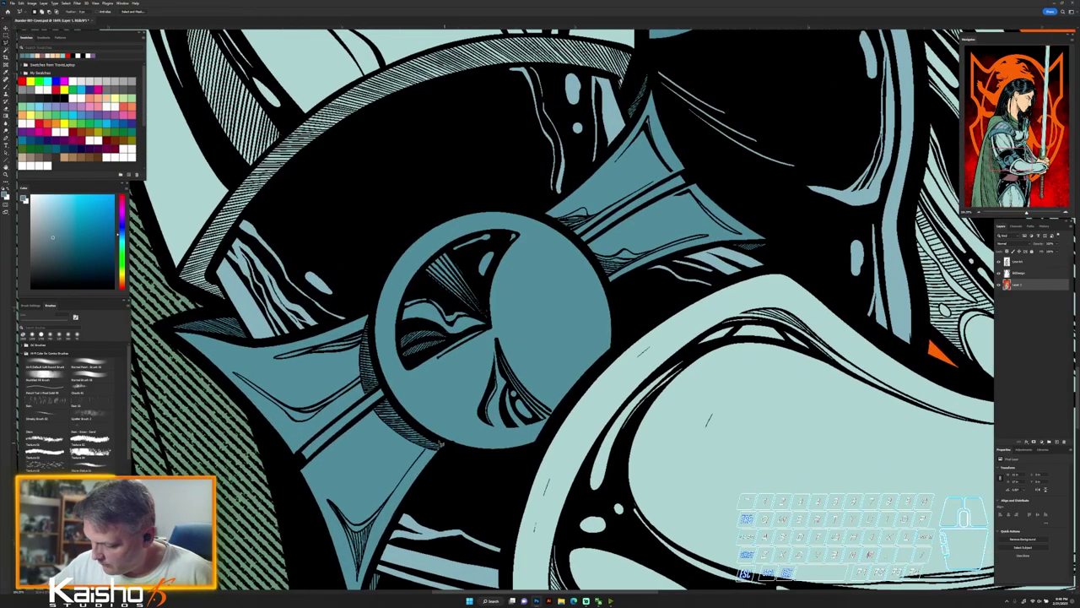
mouse_move(373, 310)
left_mouse_down()
mouse_move(411, 167)
mouse_move(530, 201)
left_mouse_up()
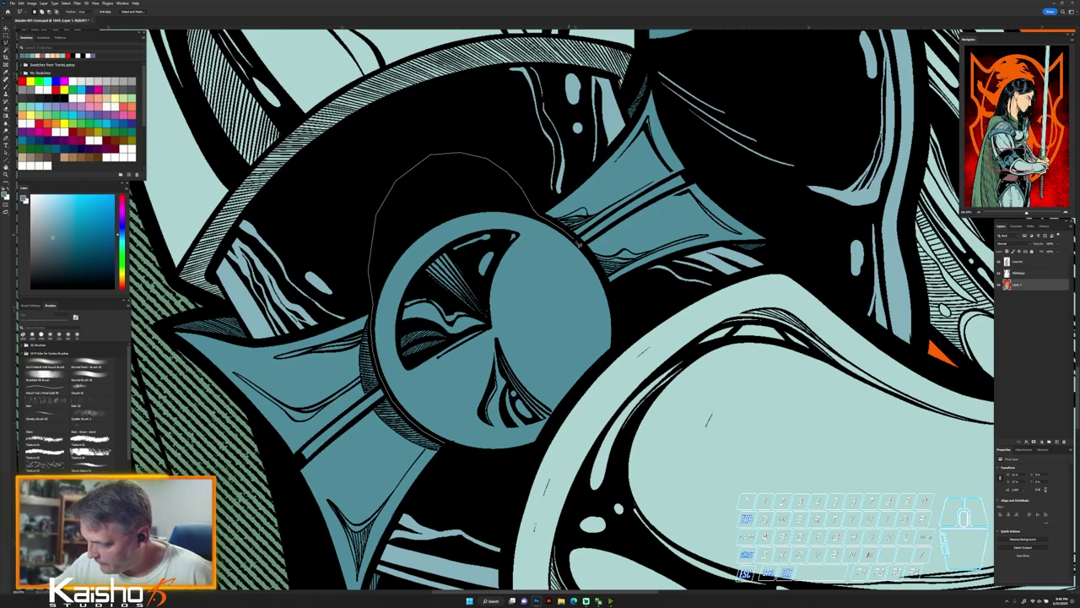
left_click_drag(448, 445, 372, 317)
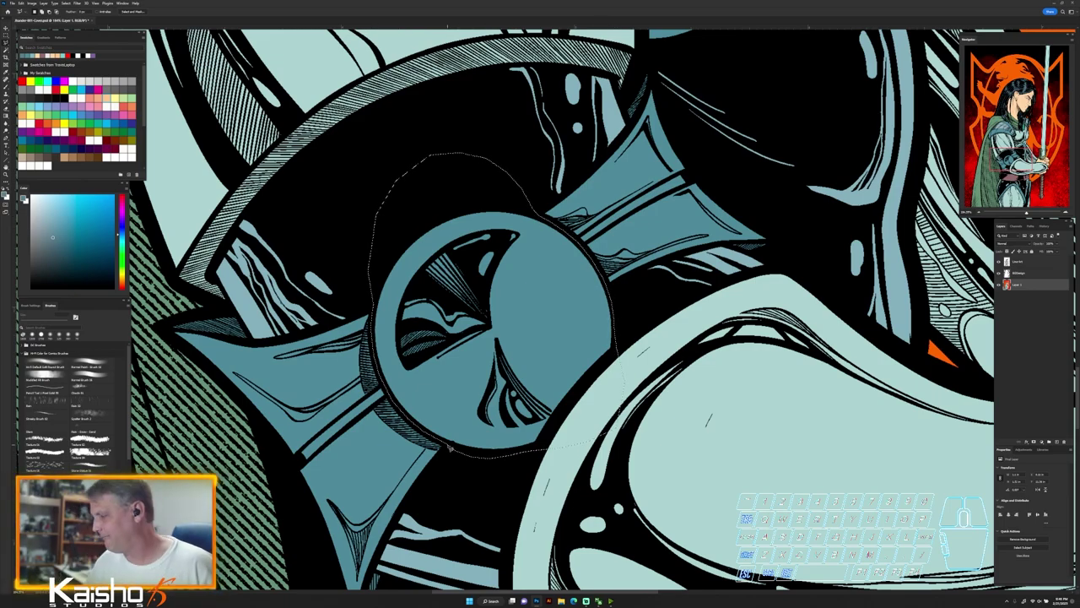
left_click(998, 285, "alt")
mouse_move(595, 323)
left_mouse_down()
mouse_move(609, 290)
mouse_move(631, 283)
mouse_move(635, 440)
left_mouse_up()
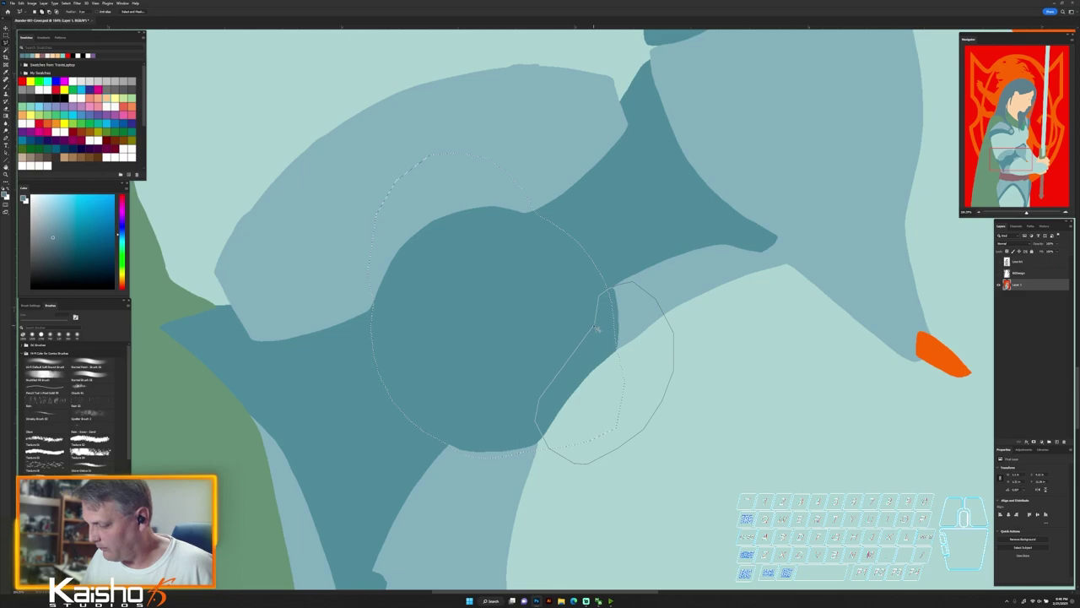
left_click_drag(597, 328, 596, 325)
key("w")
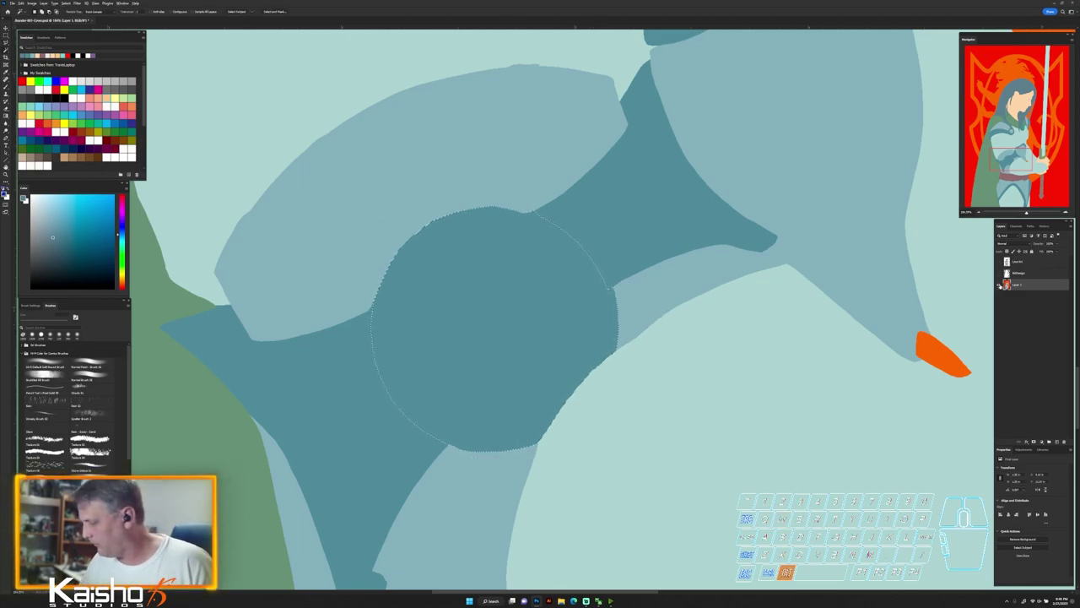
left_click(998, 284, "alt")
Recolour the elbow disc olive green with Hue/Saturation and clear the selection
left_click_drag(710, 533, 698, 531)
key("u")
left_click_drag(827, 228, 828, 256)
left_click(891, 200)
key("ctrl+d")
Sample the elbow disc's olive green, select the round disc on the near shoulder guard and fill it with that colour
mouse_move(737, 496)
left_mouse_down()
mouse_move(702, 472)
mouse_move(743, 464)
left_mouse_up()
key("i")
left_click(662, 423)
key("l")
mouse_move(586, 273)
left_mouse_down()
mouse_move(566, 345)
mouse_move(351, 591)
left_mouse_up()
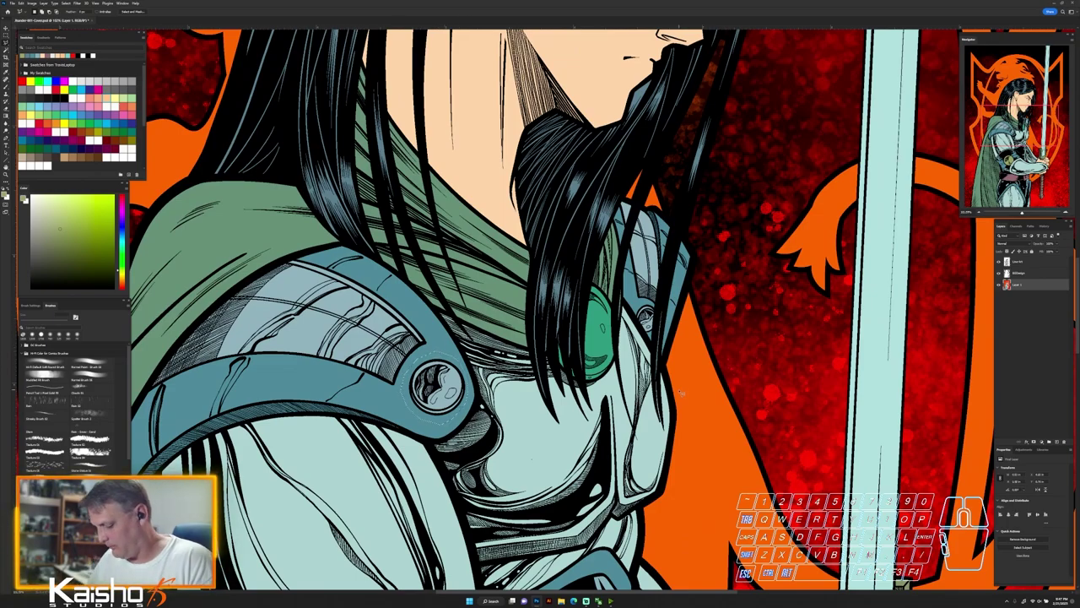
scroll(681, 391, "up", 1)
key("w")
left_click(633, 335, "alt")
key("alt+BackSpace")
key("ctrl+0")
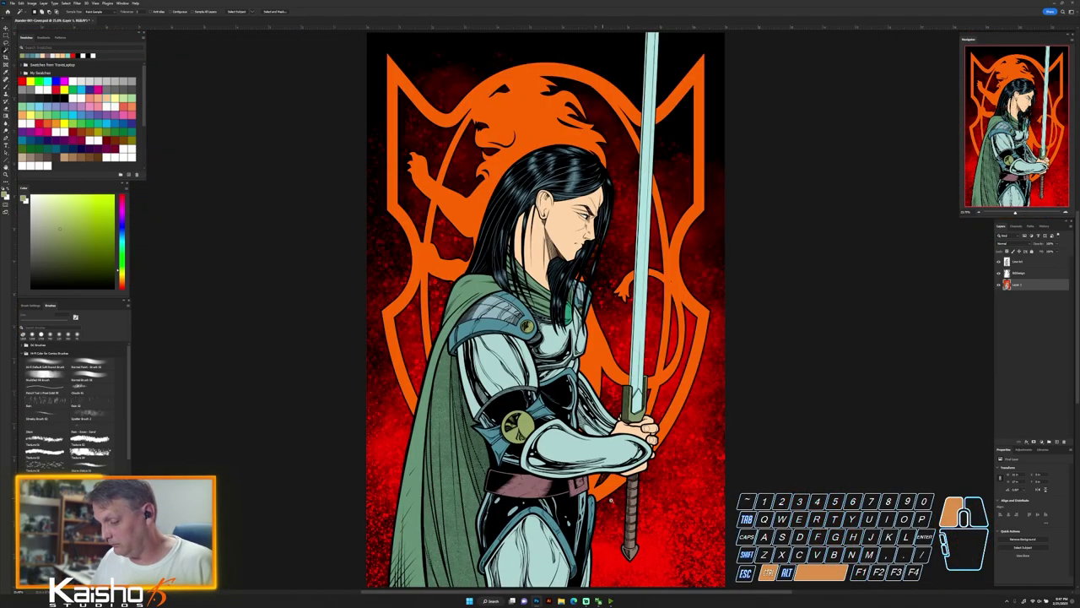
Lasso the belt buckle below the forearm, subtracting the belt showing through its opening and keeping the prong
left_click_drag(580, 488, 684, 488)
key("l")
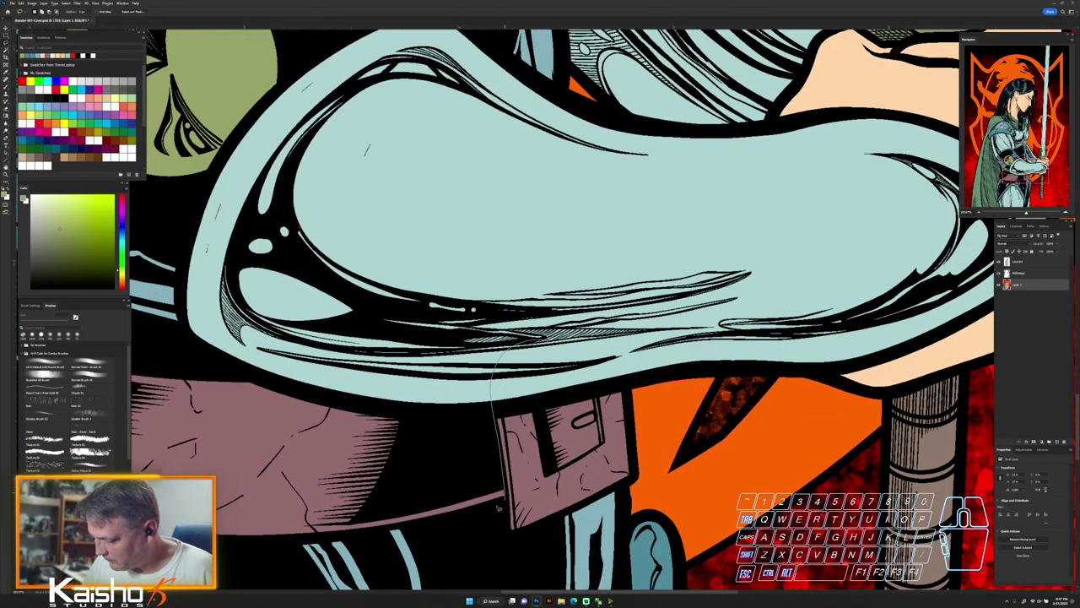
mouse_move(498, 508)
left_mouse_down()
mouse_move(620, 515)
mouse_move(568, 325)
left_mouse_up()
key("w")
left_click(611, 456, "alt")
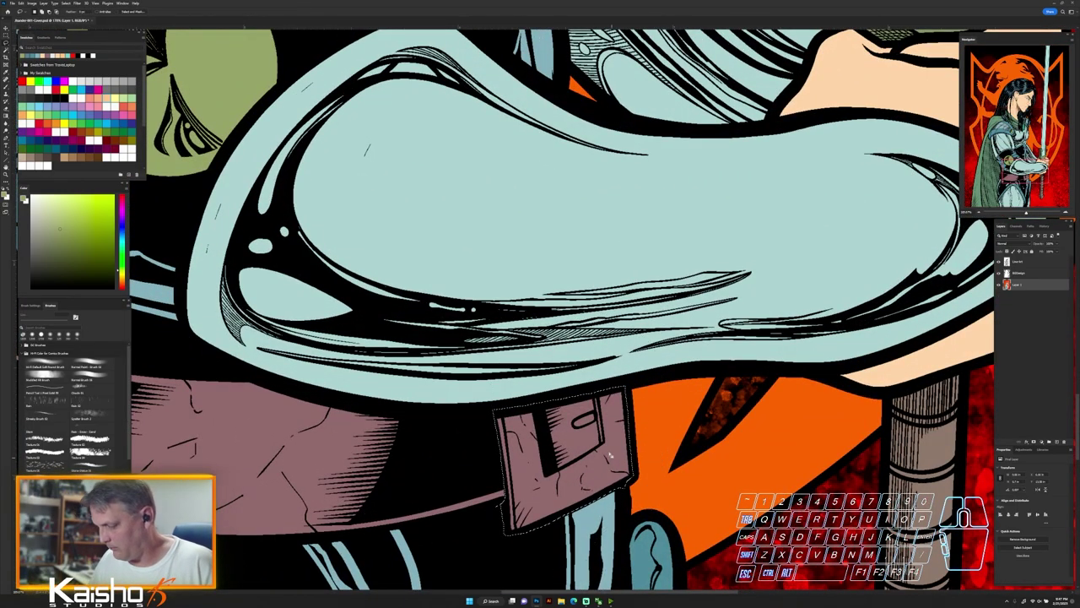
scroll(600, 418, "up", 3)
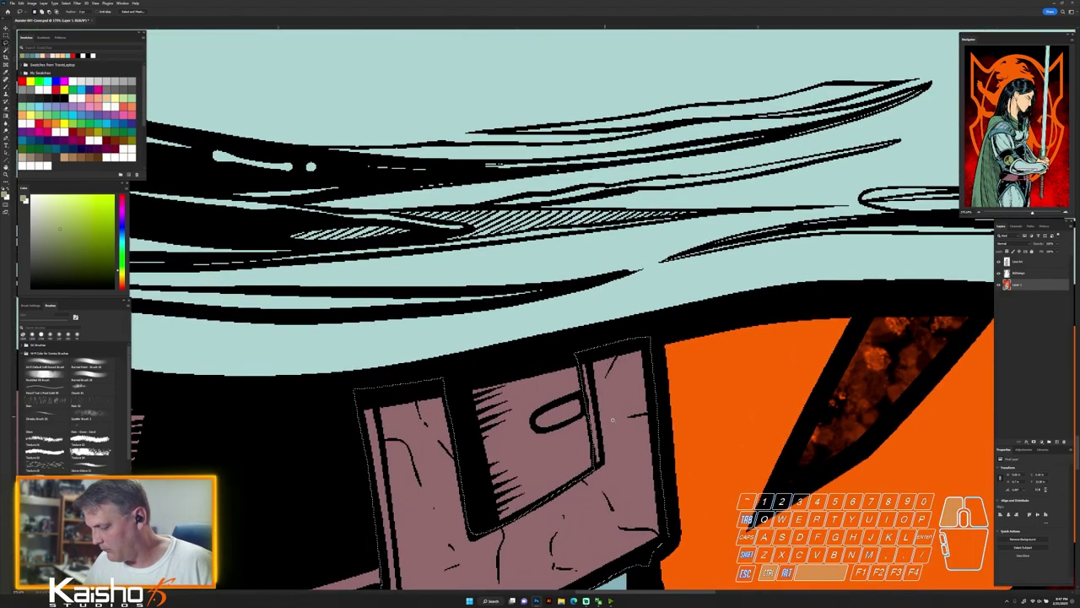
scroll(513, 384, "up", 2)
left_click_drag(617, 481, 599, 416)
left_click_drag(573, 371, 531, 392)
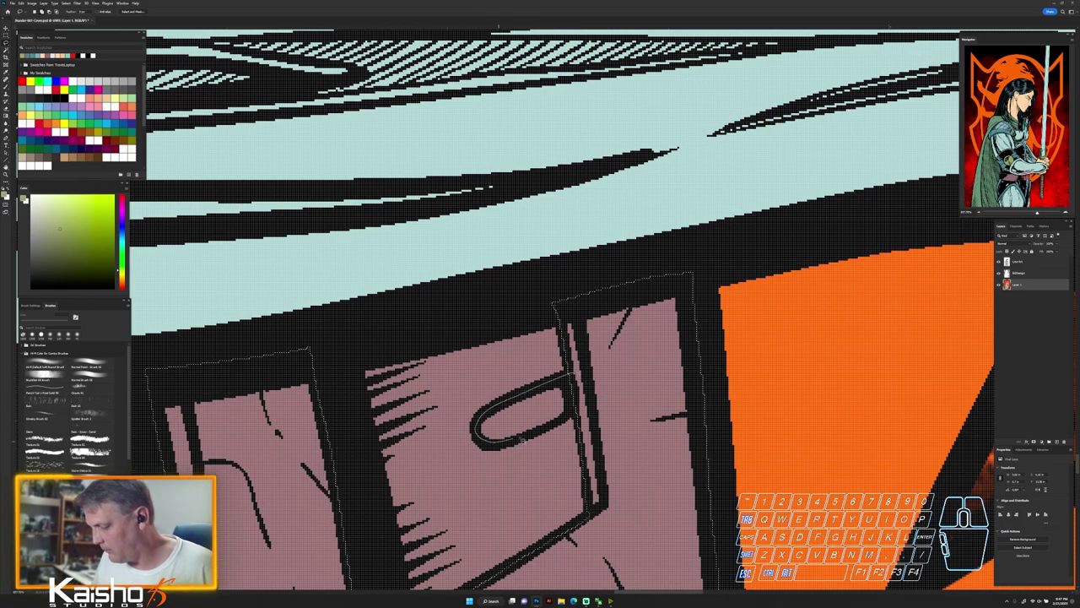
Fill the belt buckle with the sampled olive green and shift its hue slightly with Hue/Saturation
scroll(517, 440, "down", 5)
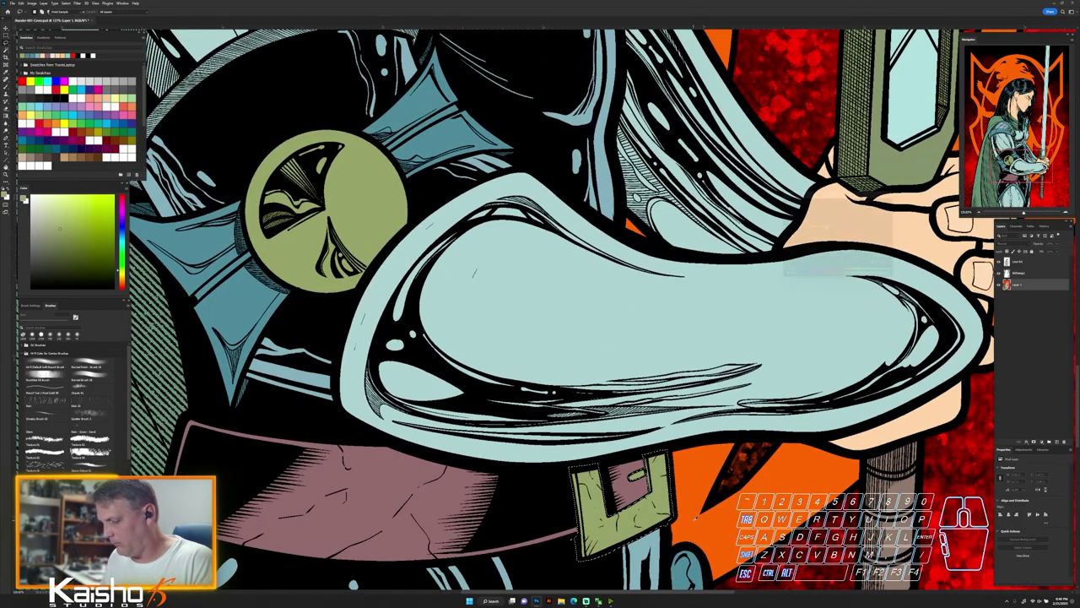
left_click_drag(826, 226, 822, 226)
left_click(893, 201)
key("ctrl+0")
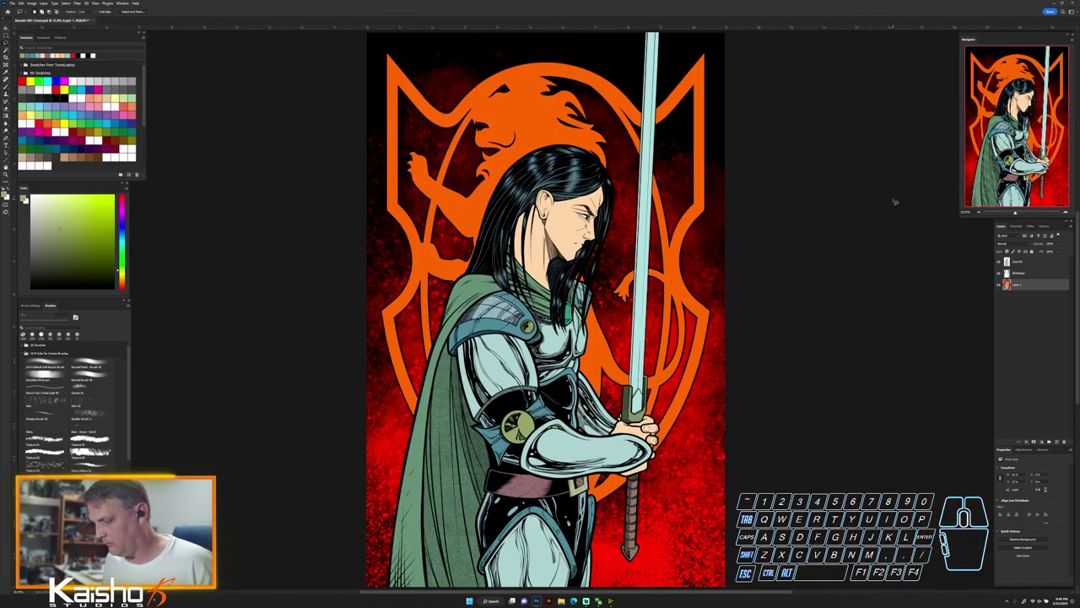
Lasso the pointed inset at the blade's base, darken it to grey with Hue/Saturation and outline its thin lower rim
left_click_drag(654, 388, 724, 417)
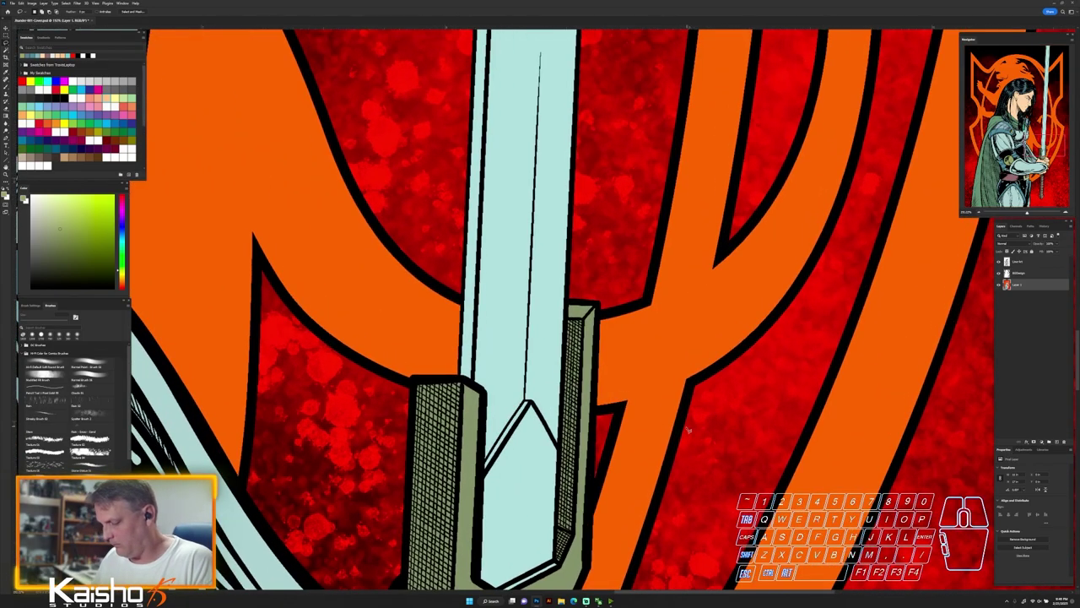
left_click_drag(568, 550, 571, 485)
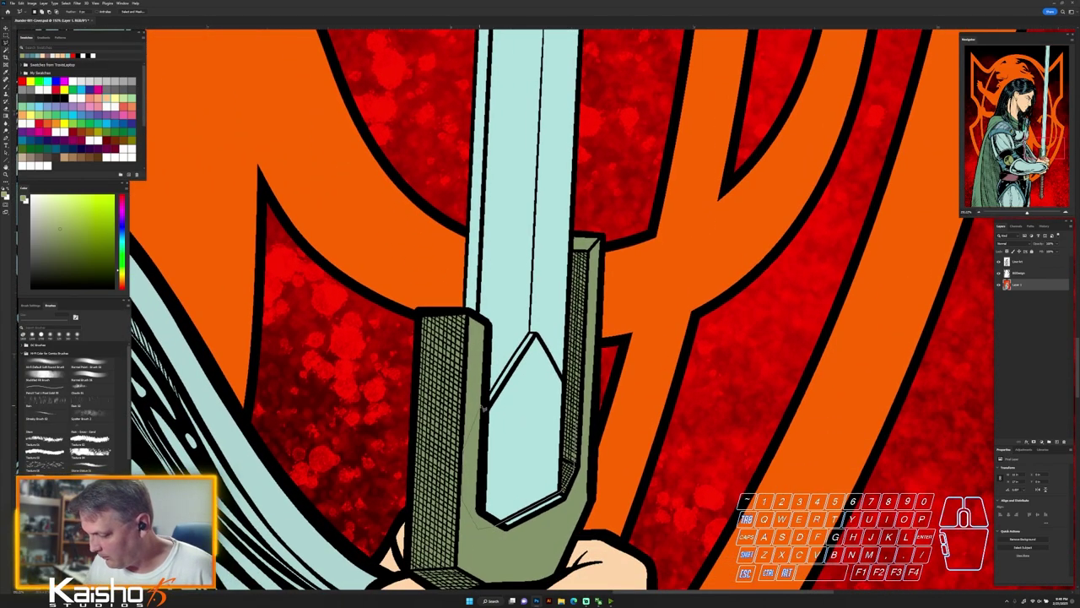
left_click(579, 424)
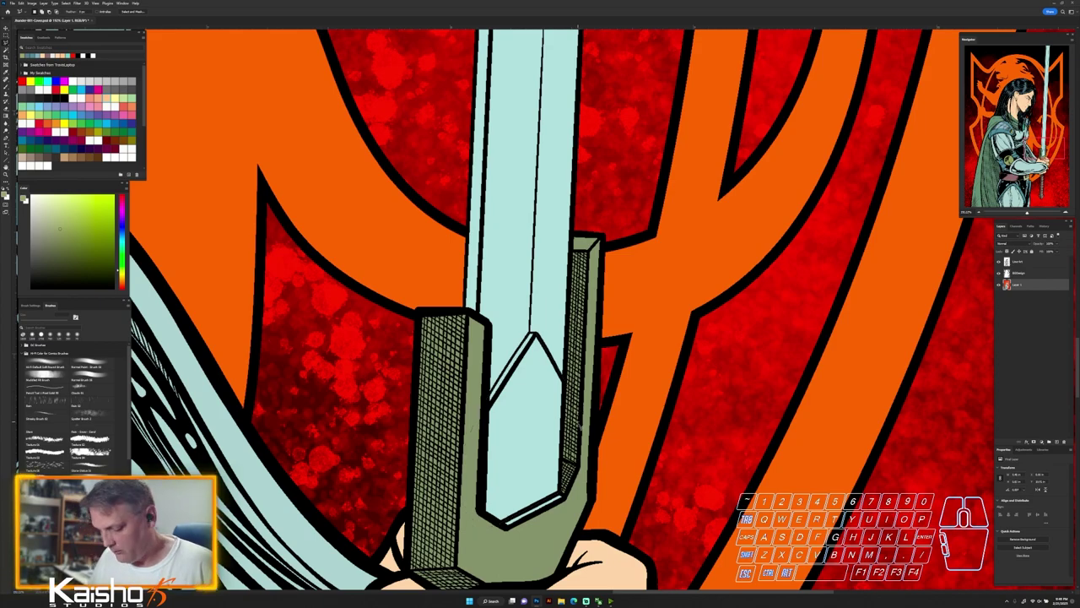
key("w")
left_click(580, 424, "alt")
key("ctrl+u")
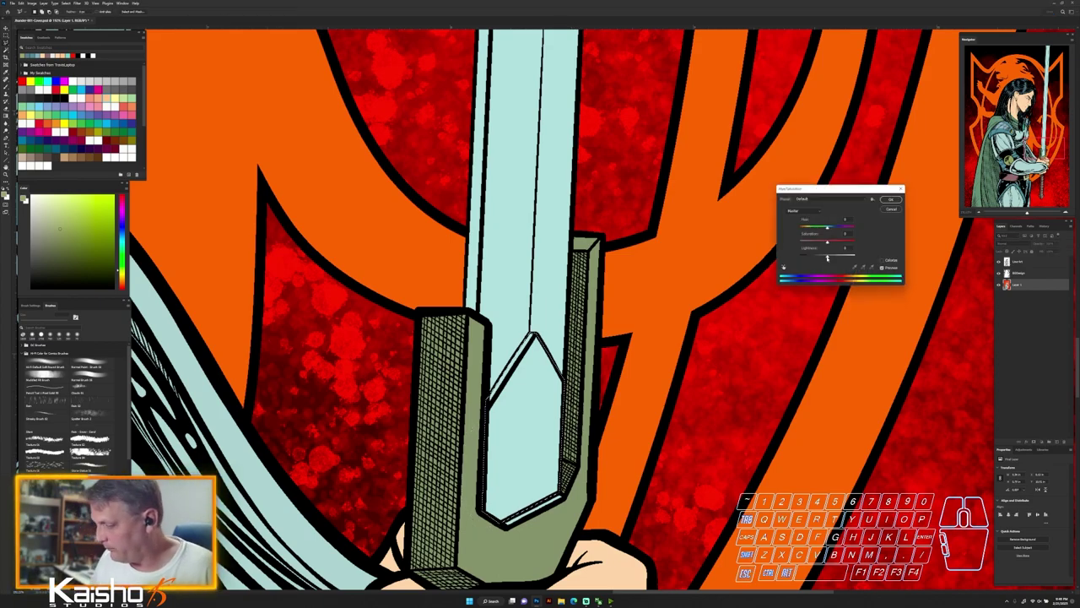
left_click_drag(827, 256, 818, 256)
left_click(890, 200)
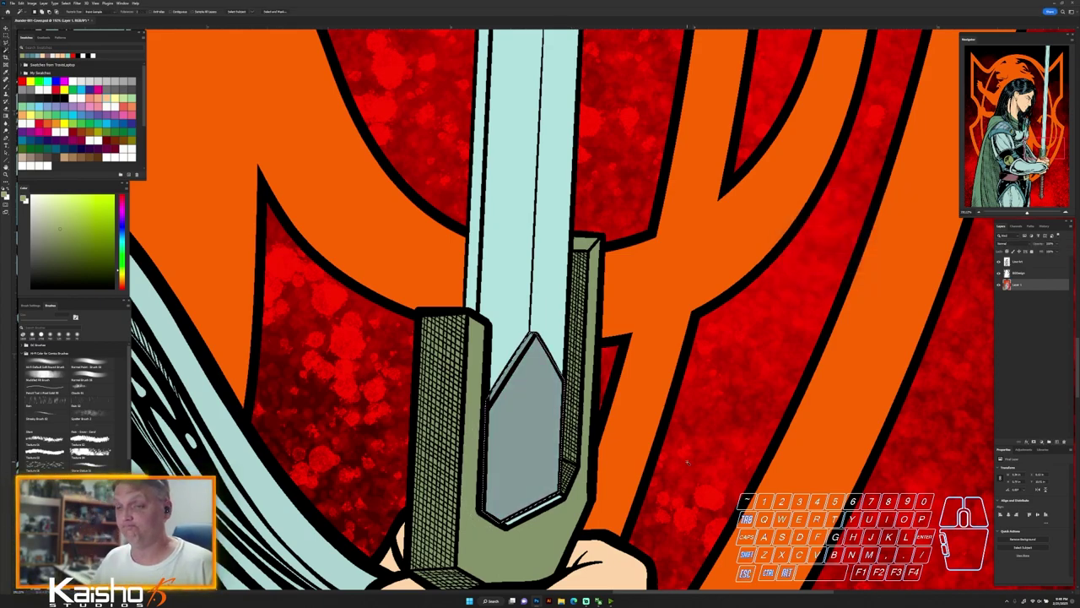
key("l")
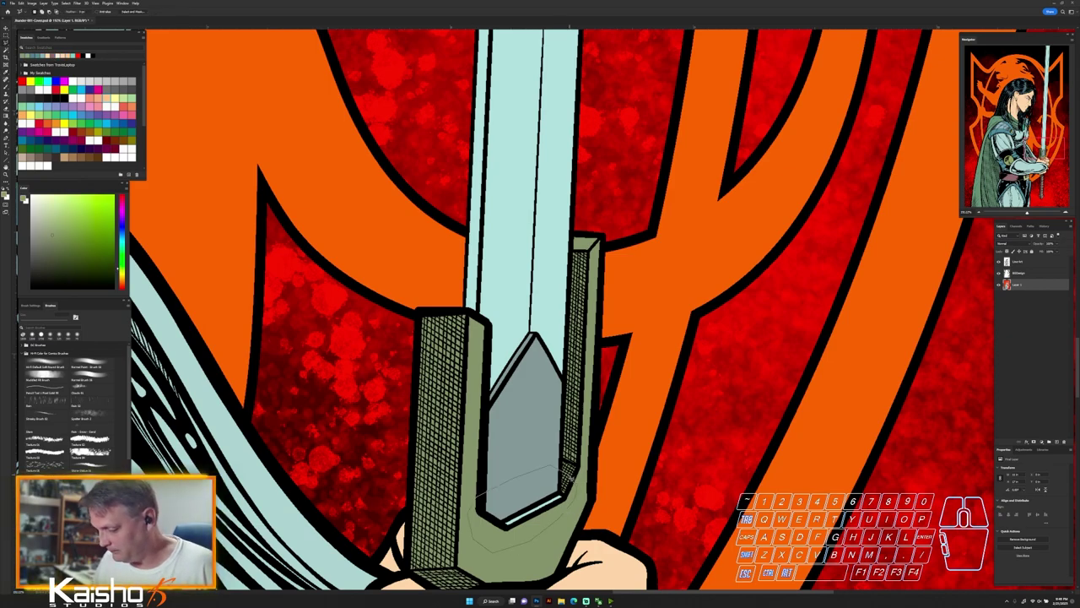
key("ctrl+0")
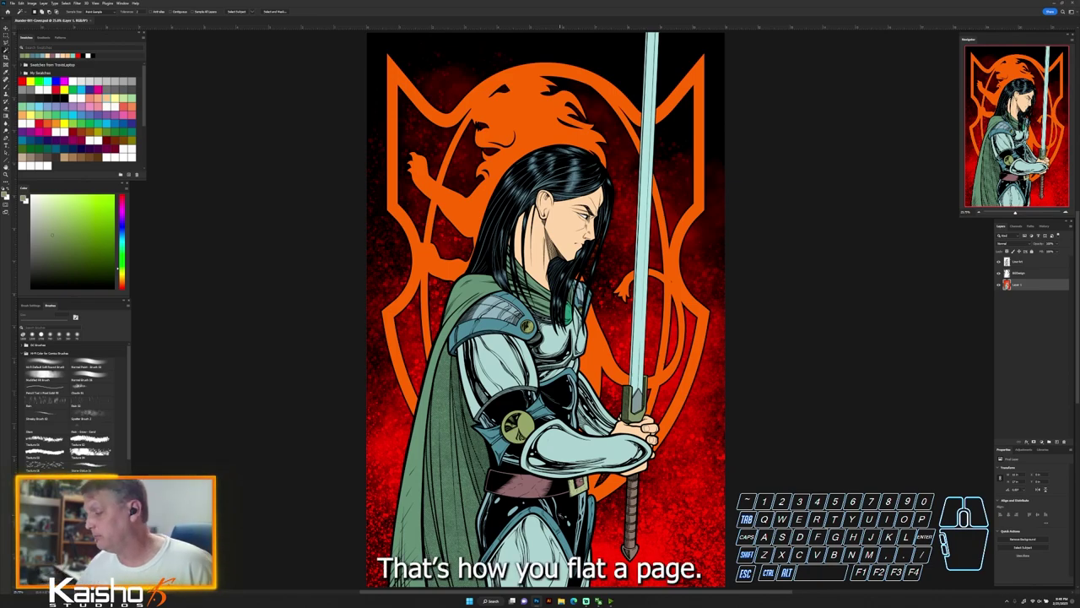
Isolate the flats layer, examine the edge between the hair and the orange emblem for gaps, and show all layers again
left_click(999, 285, "alt")
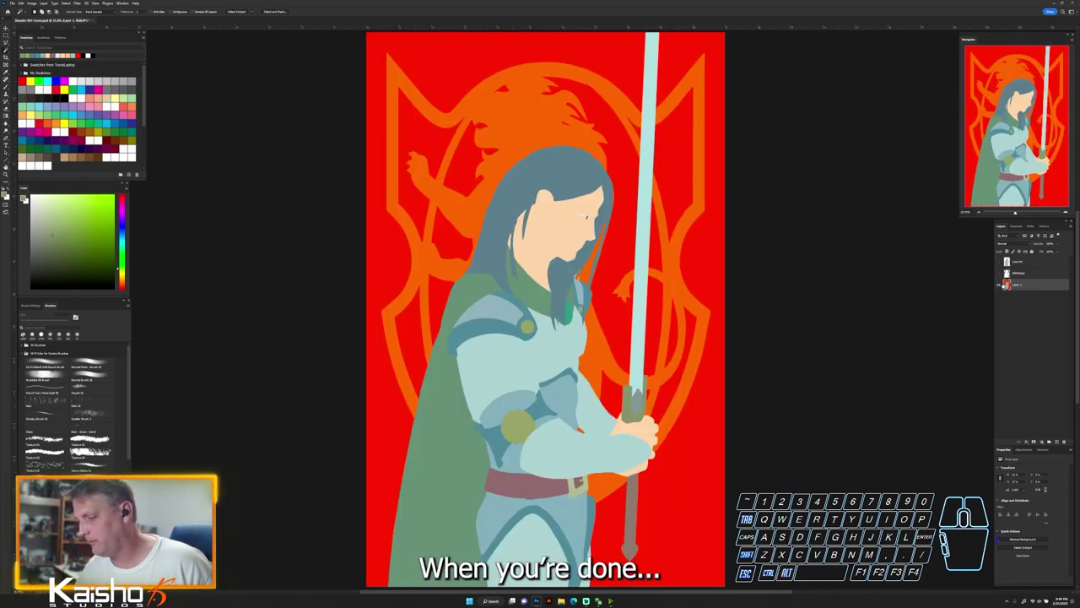
left_click_drag(472, 205, 575, 251)
left_click_drag(697, 350, 487, 360)
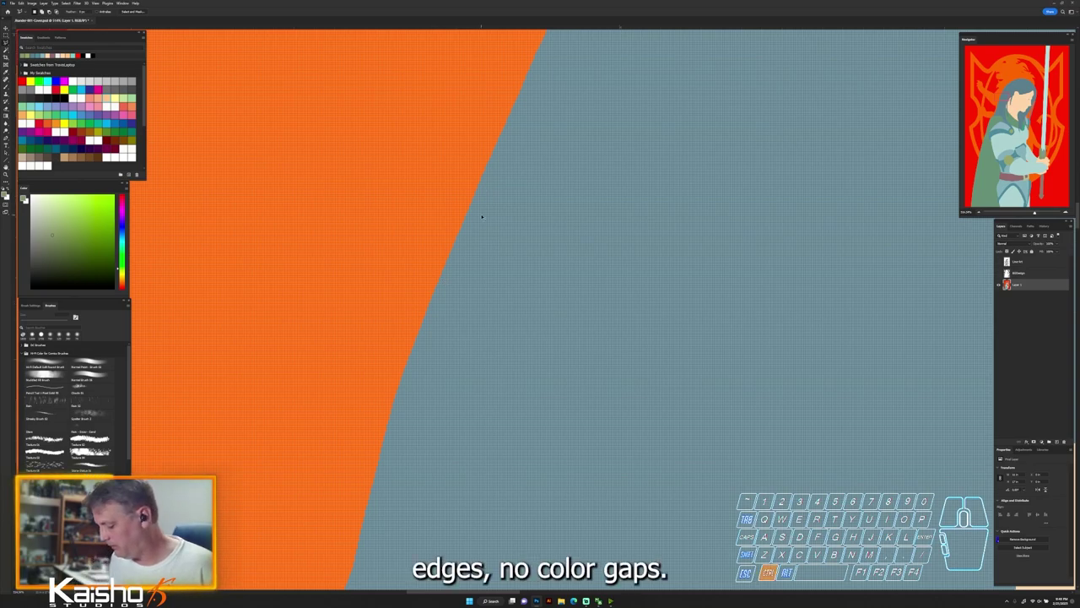
key("ctrl+0")
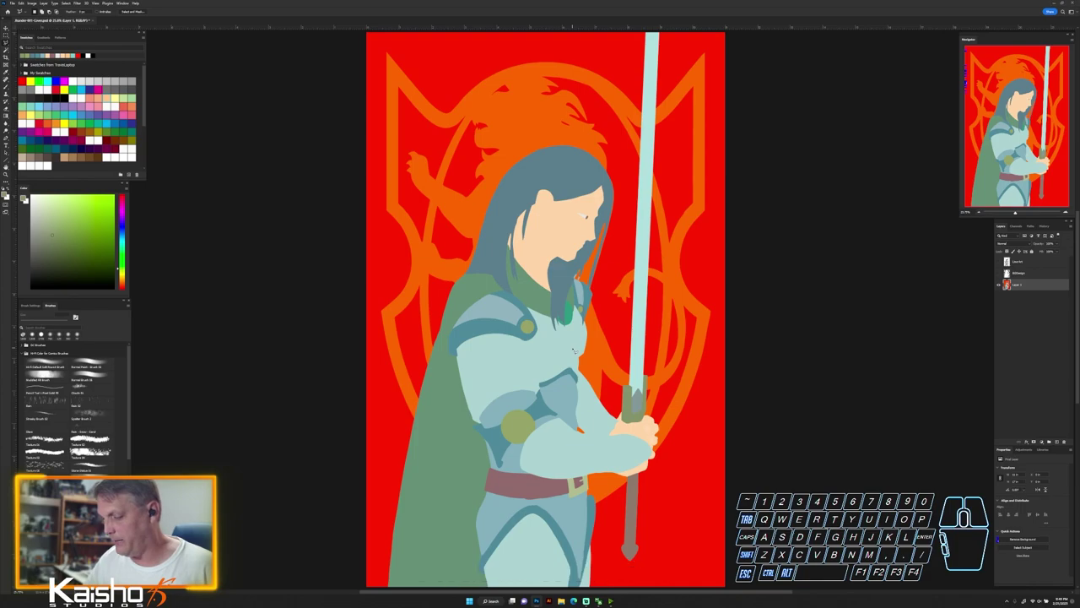
left_click(999, 284, "alt")
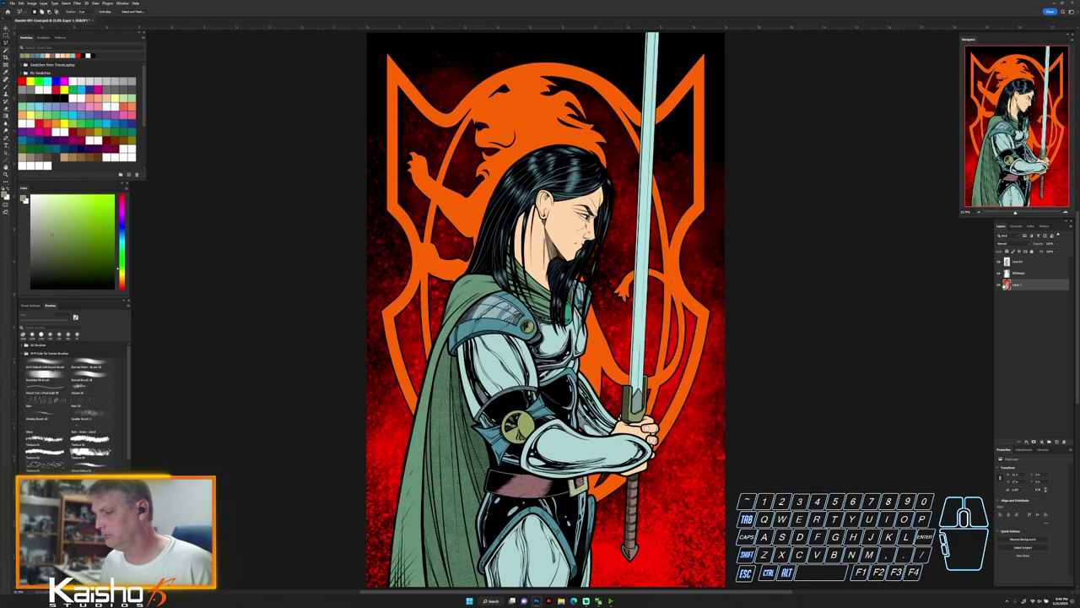
Isolate the flats layer, examine the hard pixel edge between the elbow disc and forearm armour, and restore the line art
left_click(999, 285, "alt")
key("w")
left_click_drag(555, 452, 621, 466)
left_click_drag(612, 422, 623, 424)
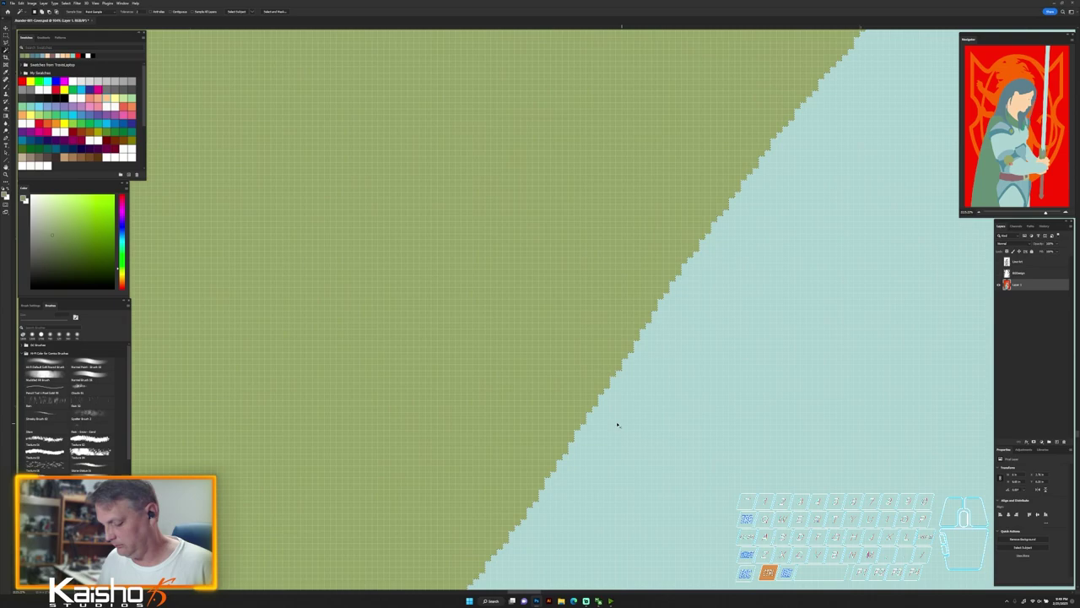
key("ctrl+0")
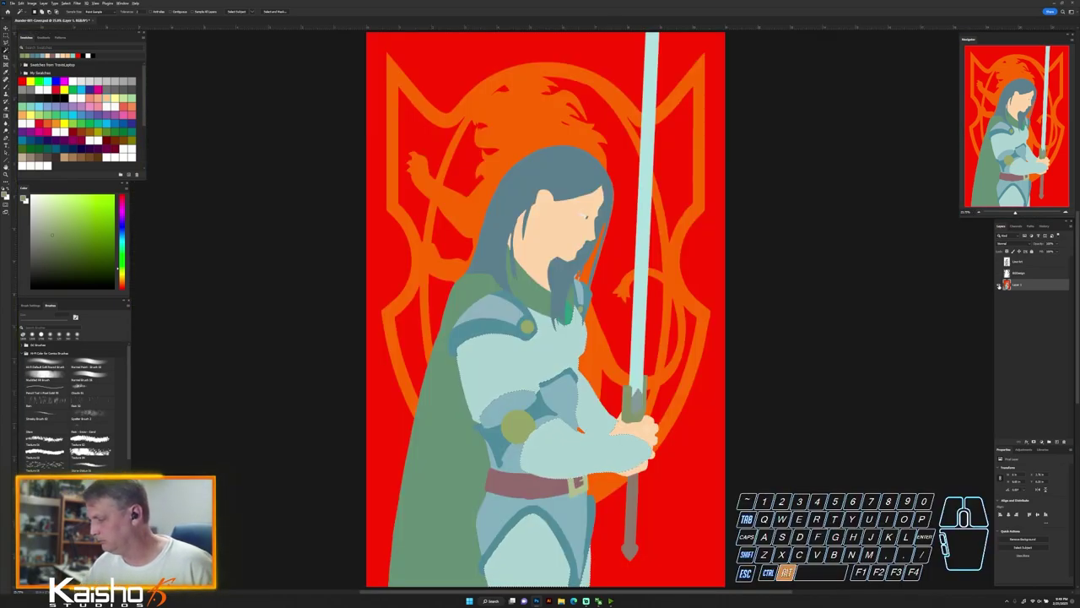
left_click(1000, 285, "alt")
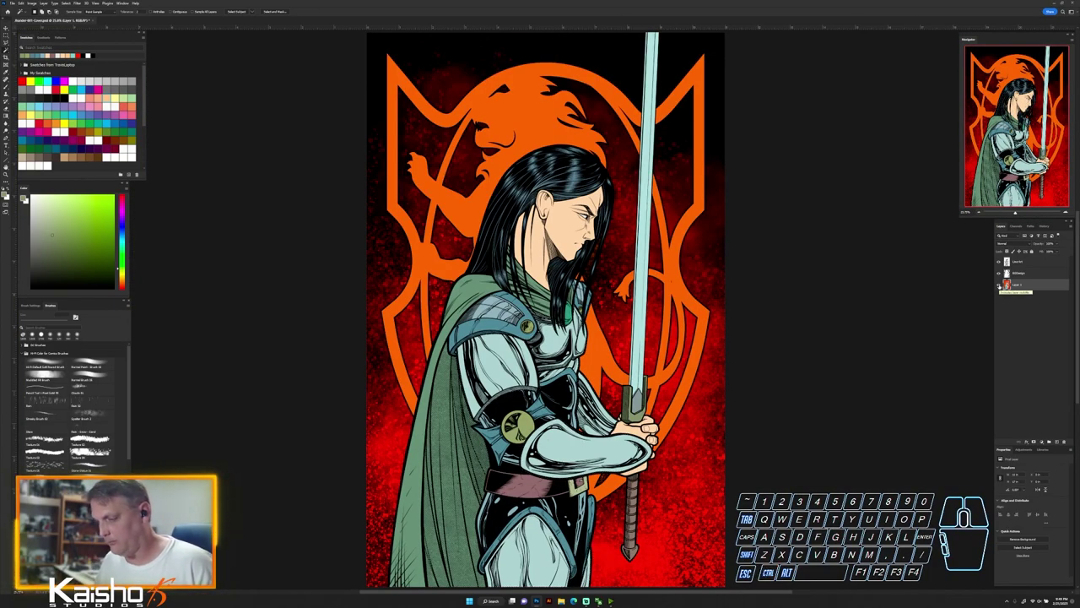